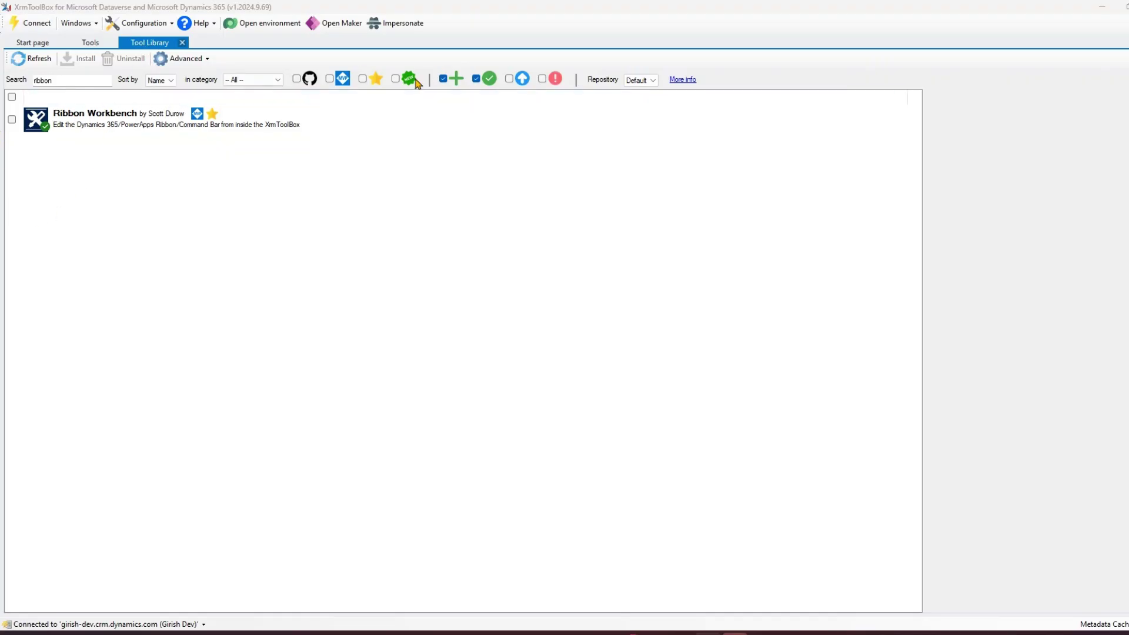
Find the Ribbon Workbench tool in the library and open it for the connected environment
click(89, 126)
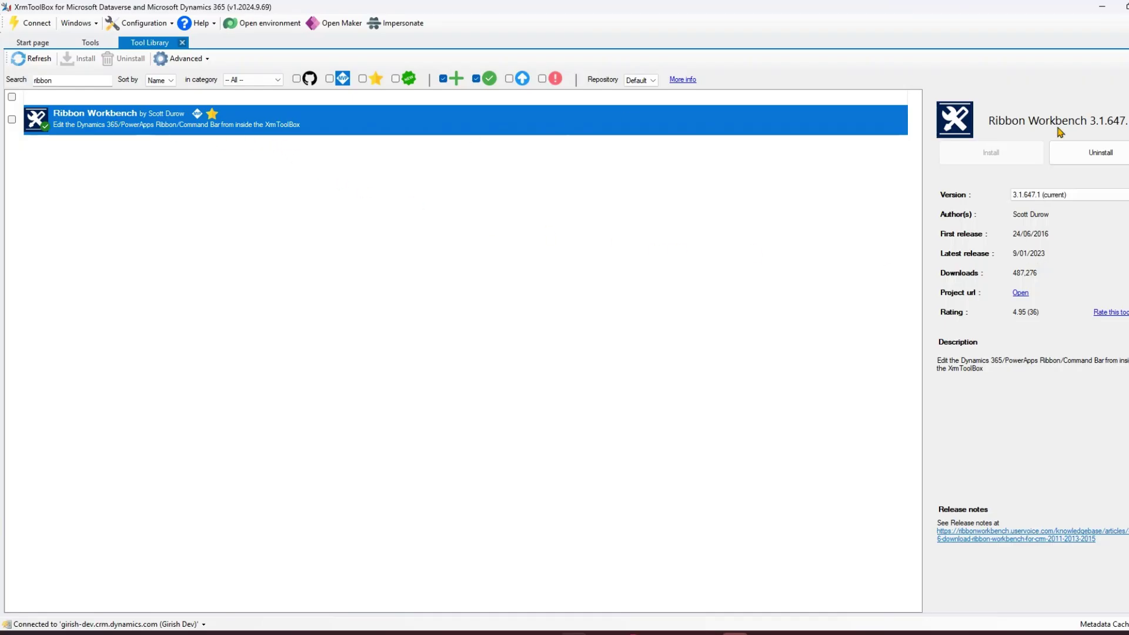
click(323, 131)
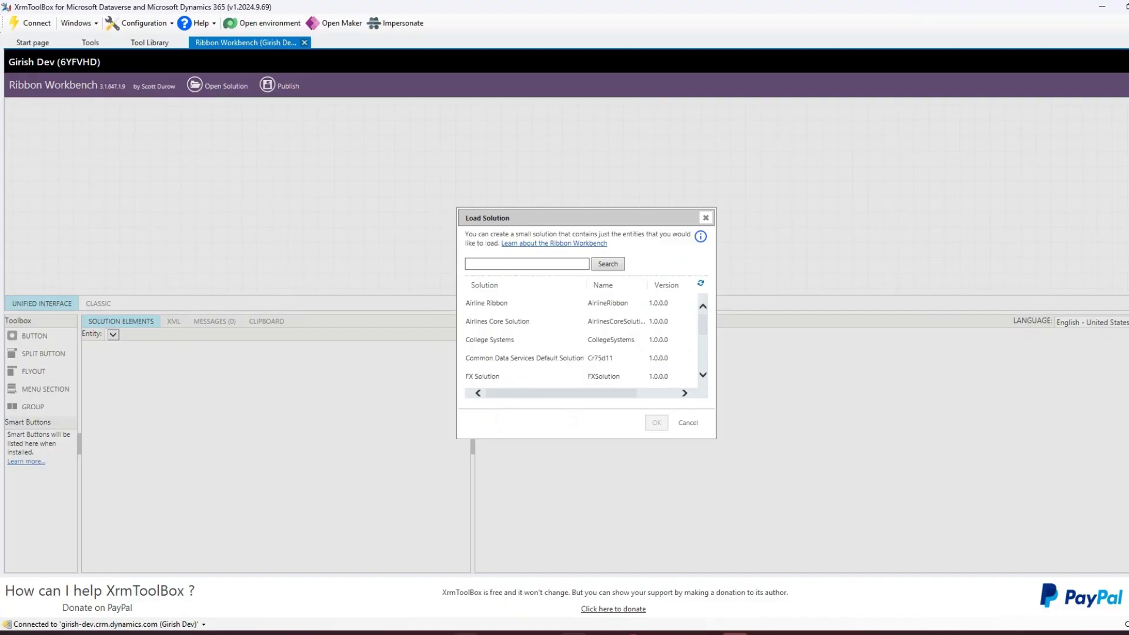
Switch to the World Airlines Management System app in the browser and view the Aircraft Models, Airlines, Destination Cities, Airports and Flying Classes lists
mouse_move(466, 633)
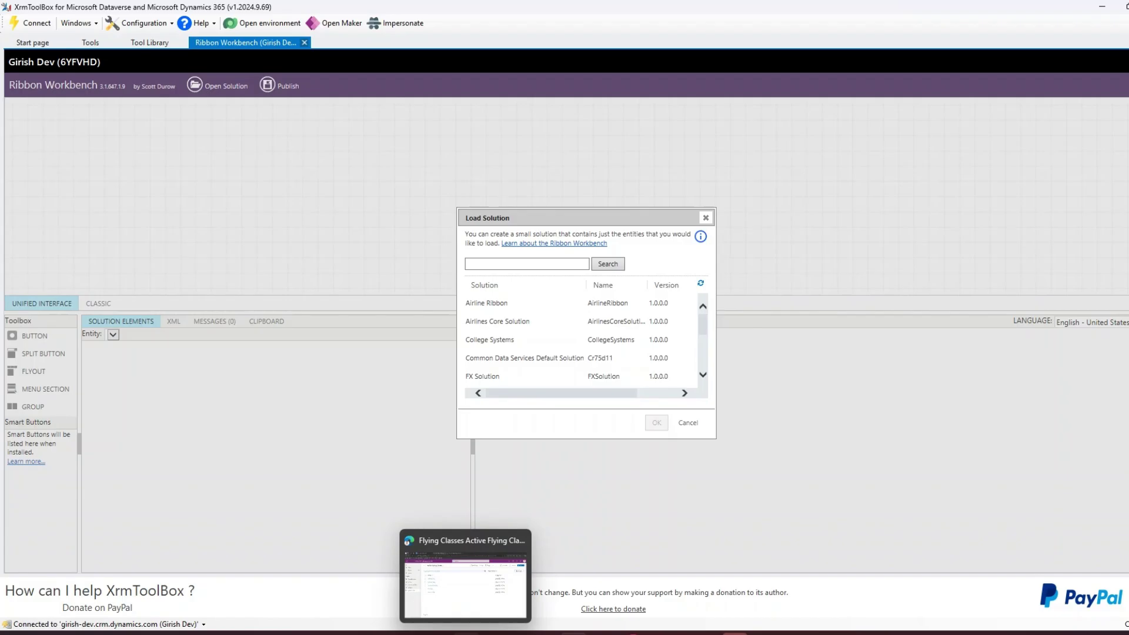
click(458, 580)
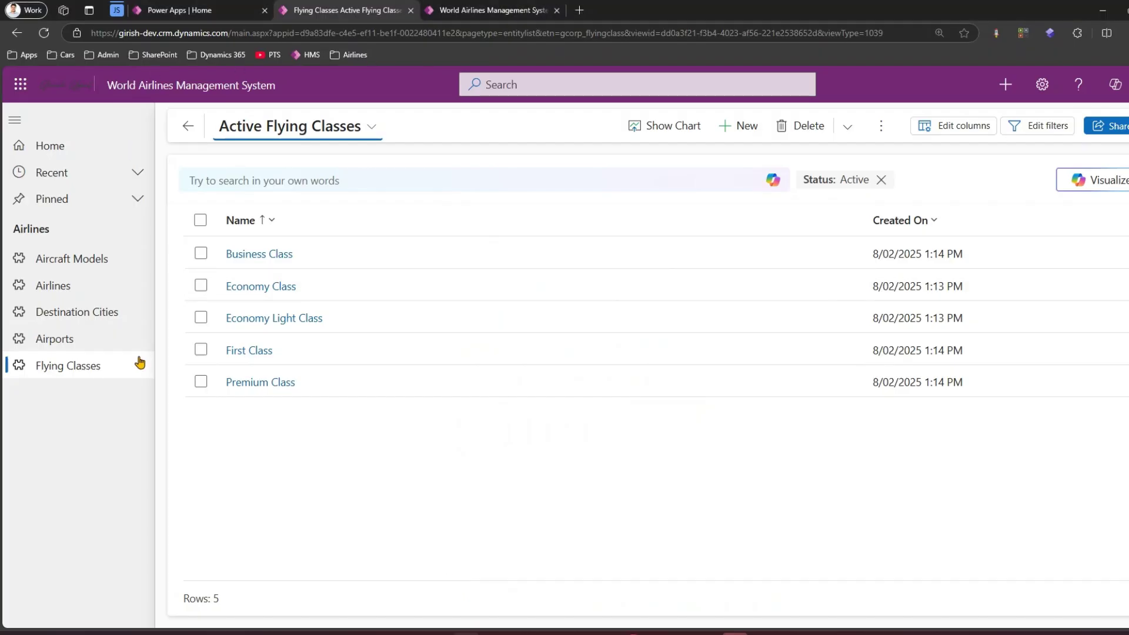
click(58, 260)
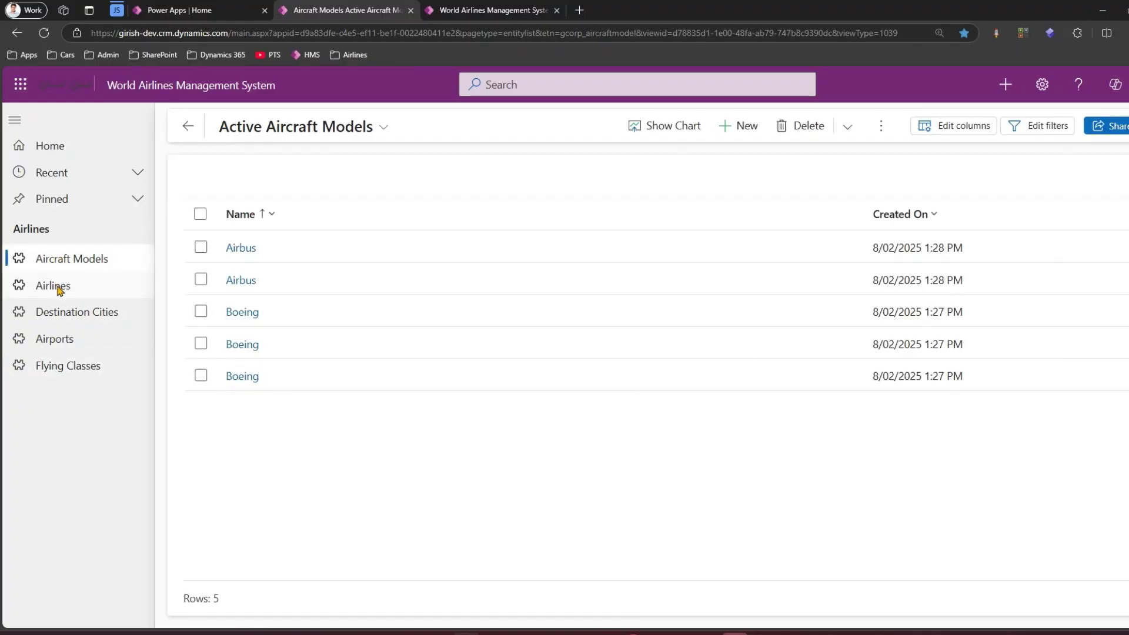
click(56, 287)
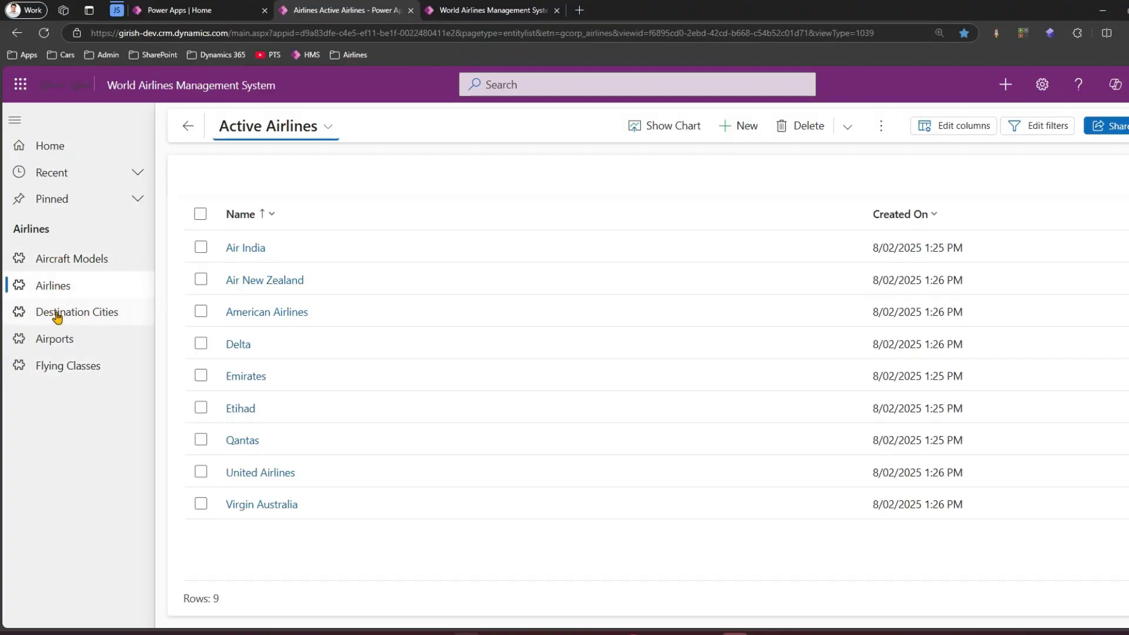
click(57, 316)
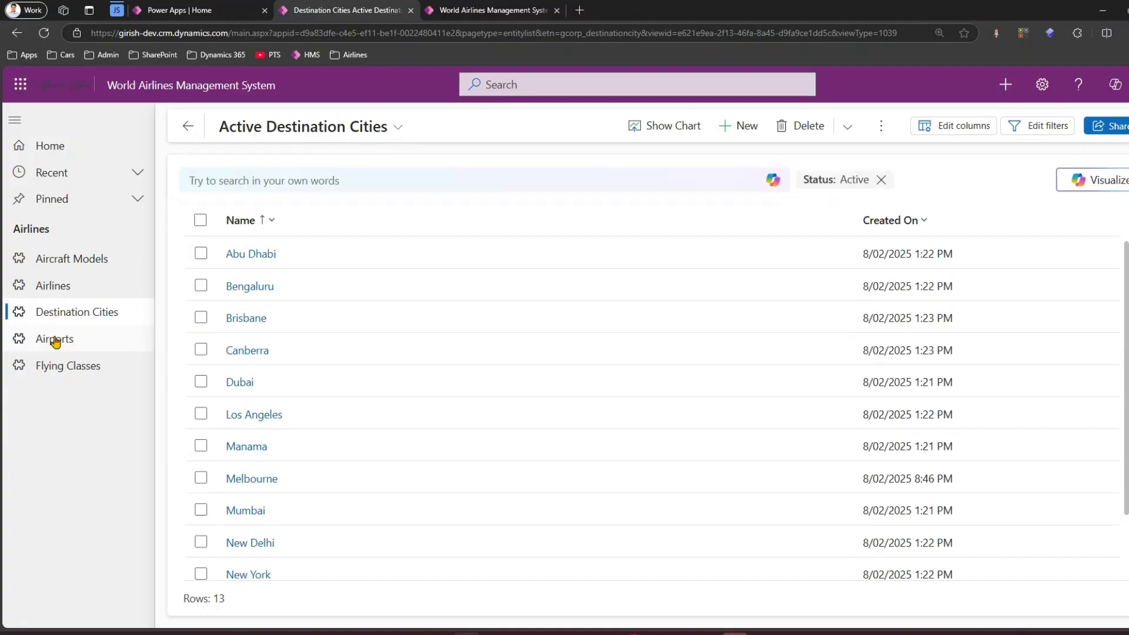
click(56, 342)
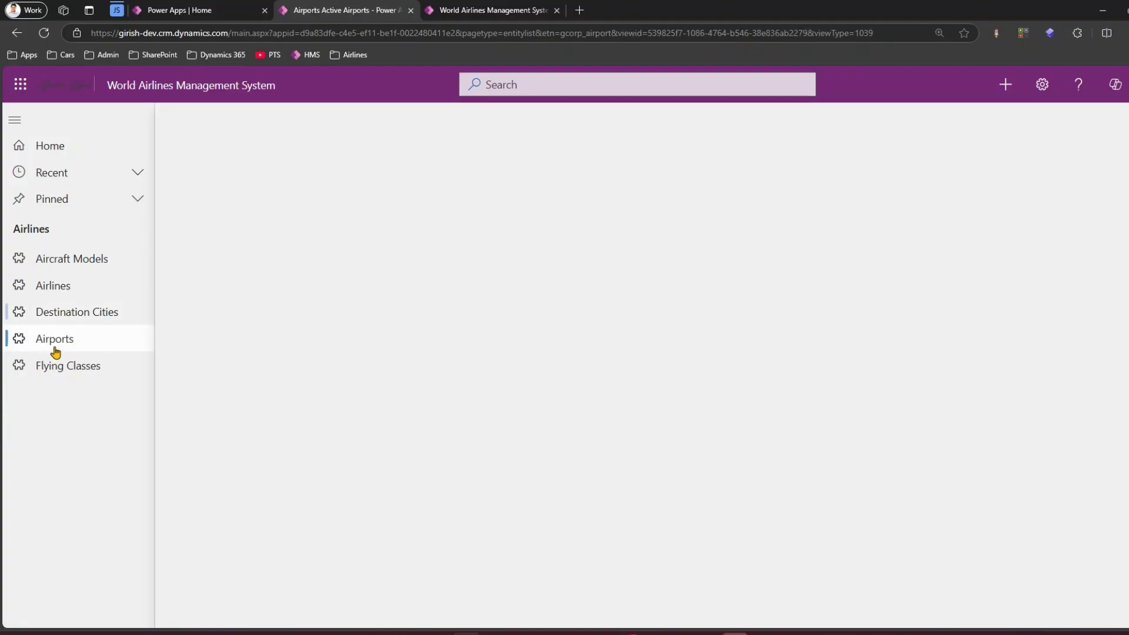
click(61, 368)
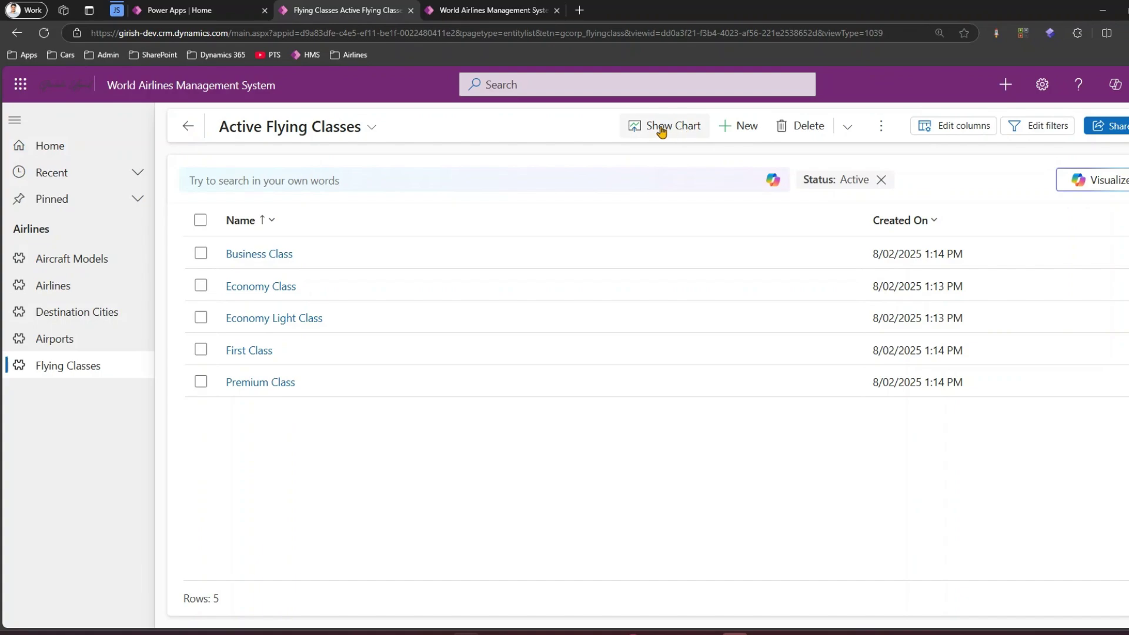
Examine the additional commands available for the Active Flying Classes list, including the Export to Excel options
click(847, 125)
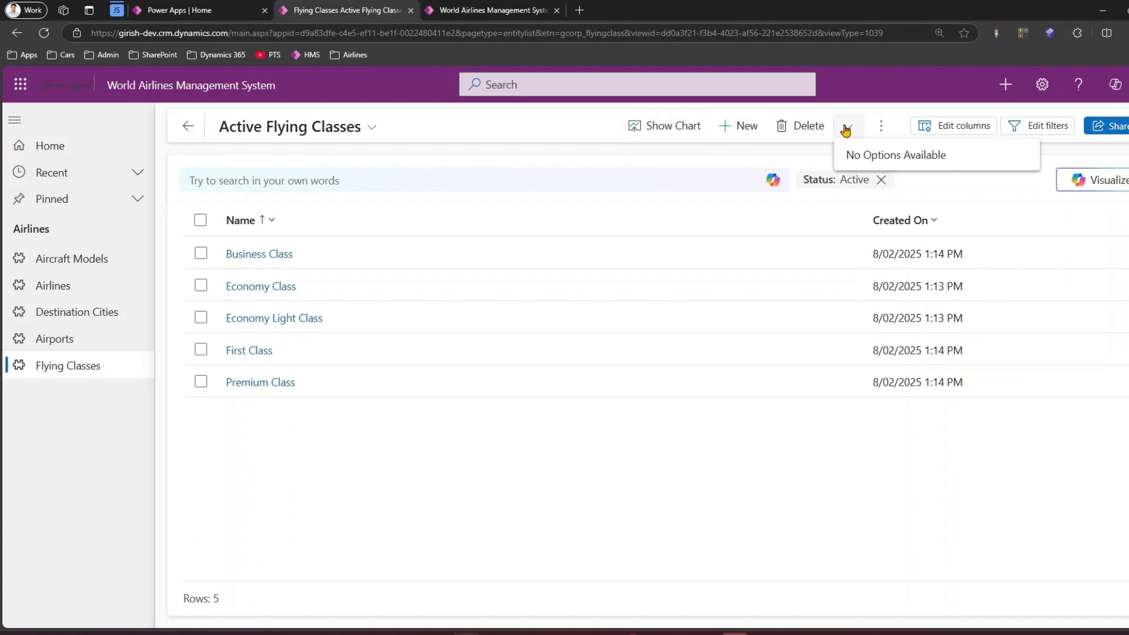
click(881, 126)
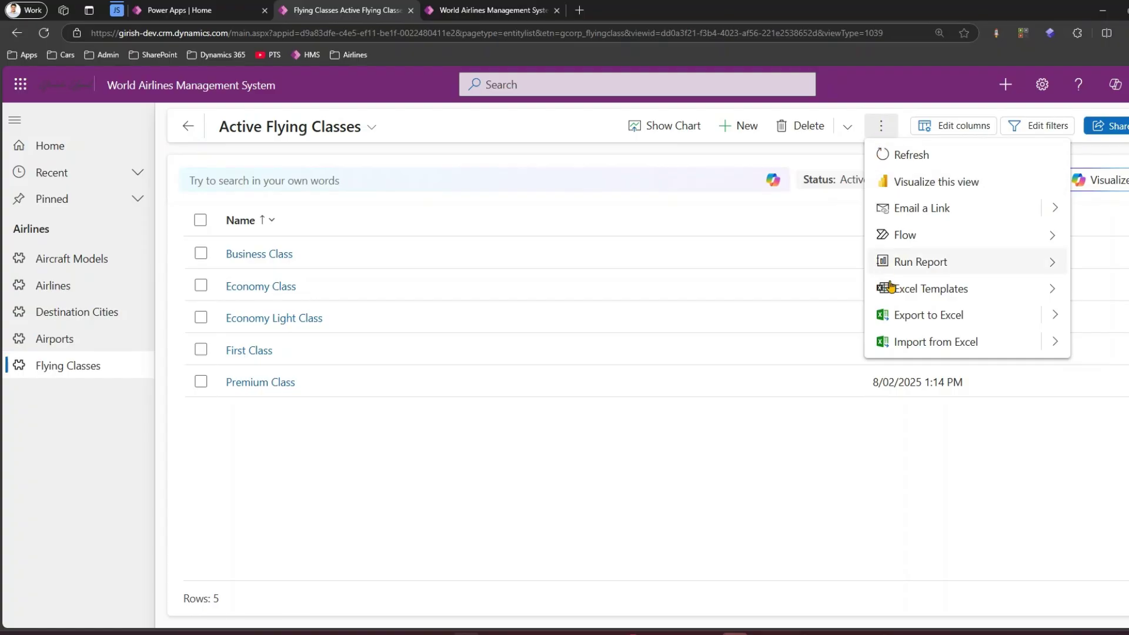
click(1057, 316)
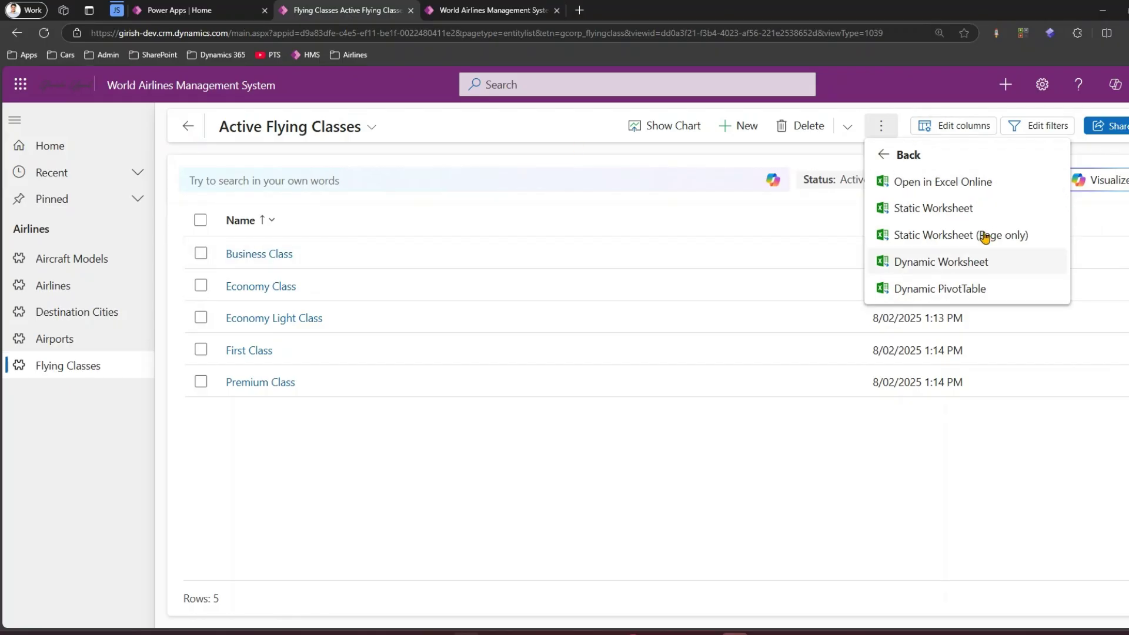
click(525, 134)
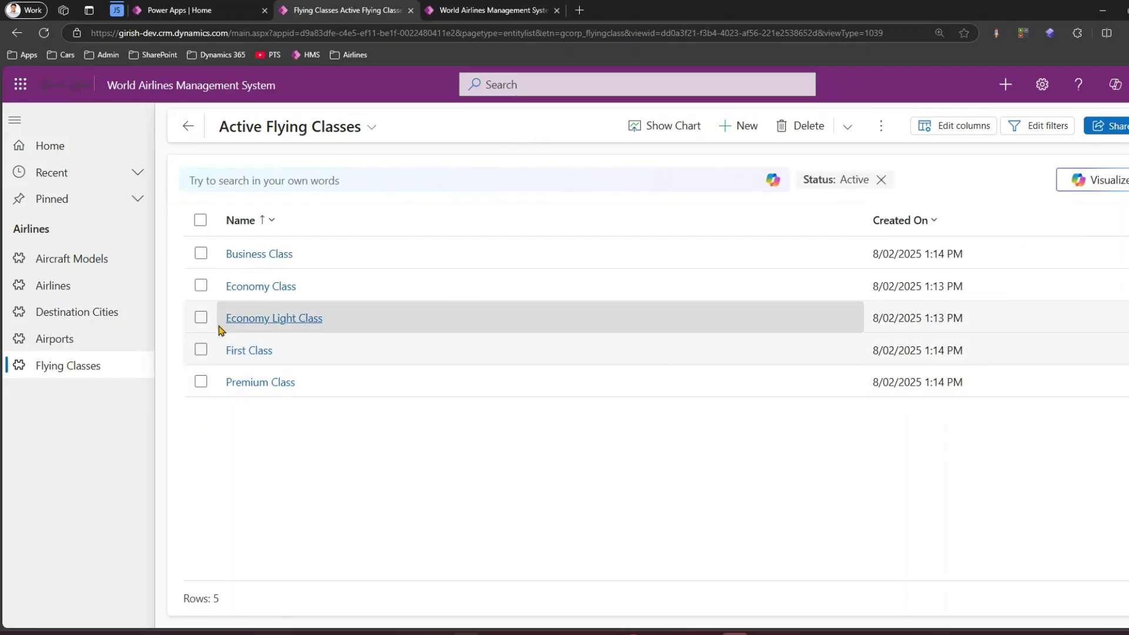
Open the Economy Class record and examine its form commands, including the Flow and Word Templates options
click(246, 287)
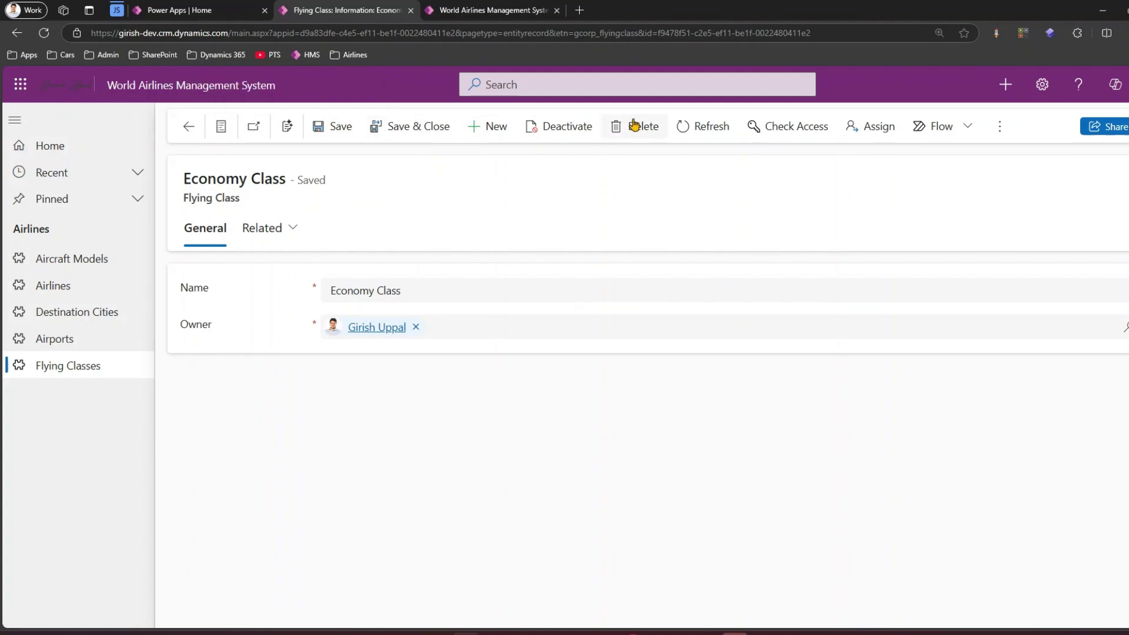
click(974, 134)
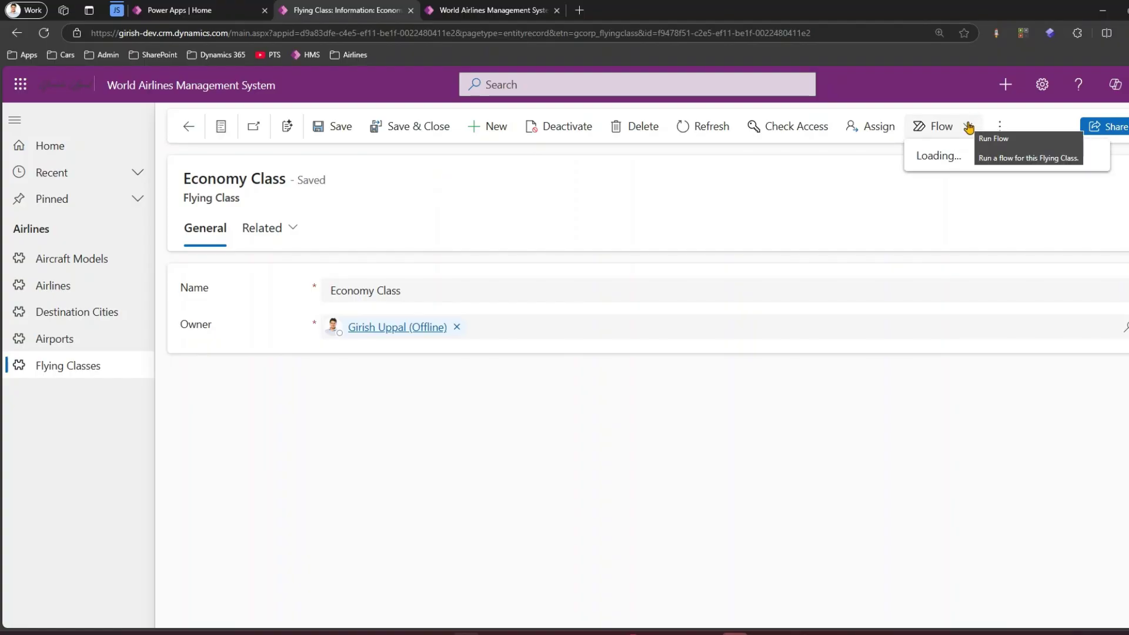
click(970, 127)
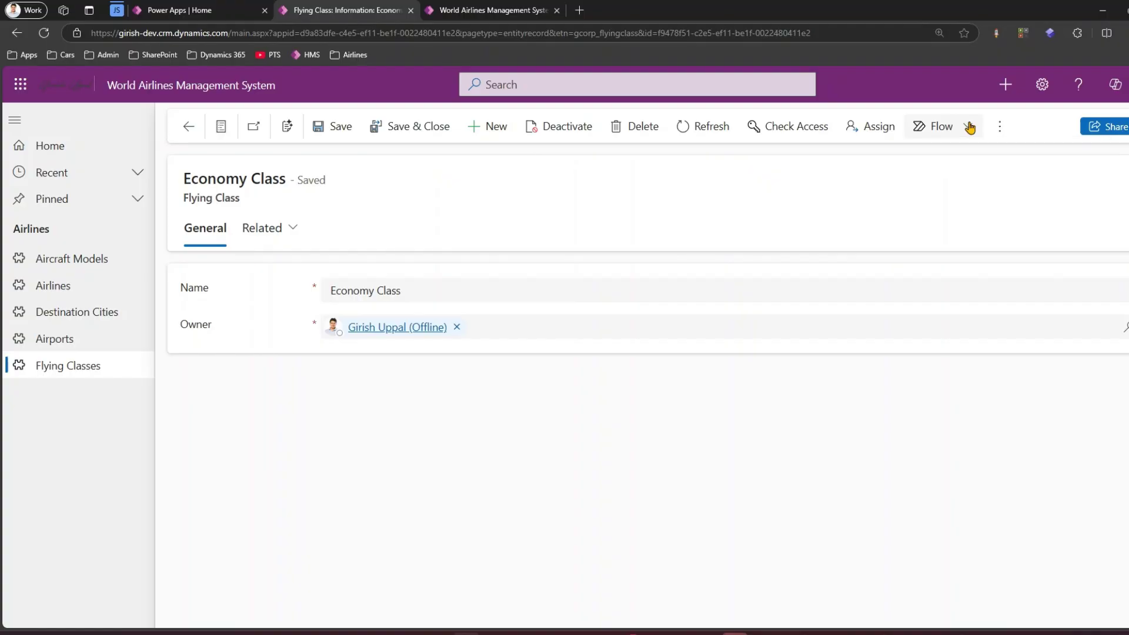
click(971, 126)
click(998, 127)
click(998, 129)
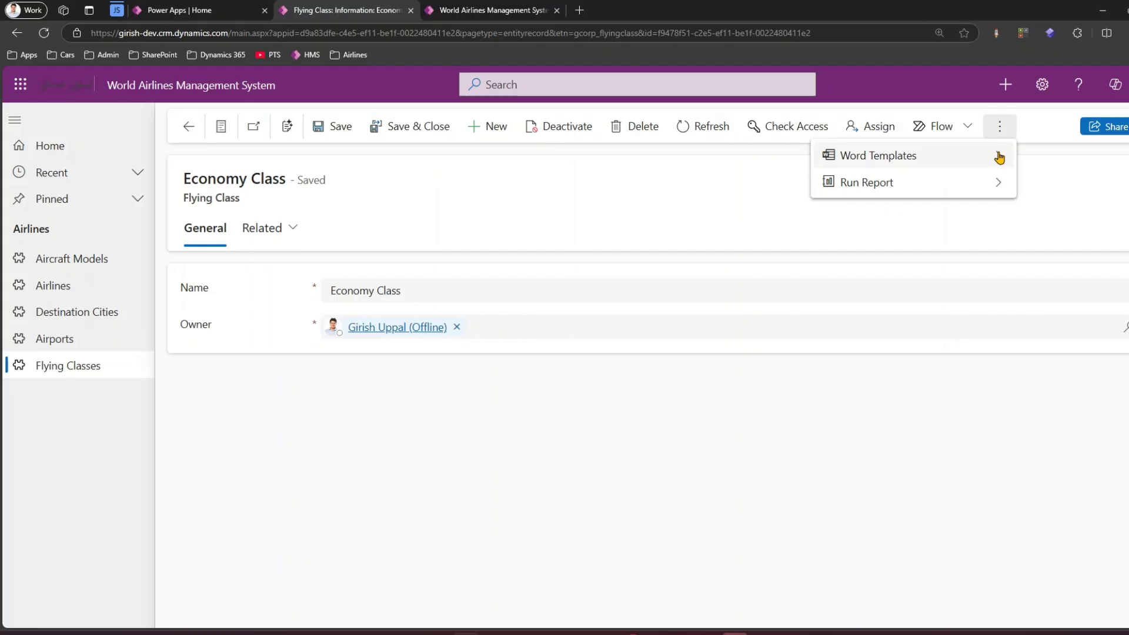
click(999, 157)
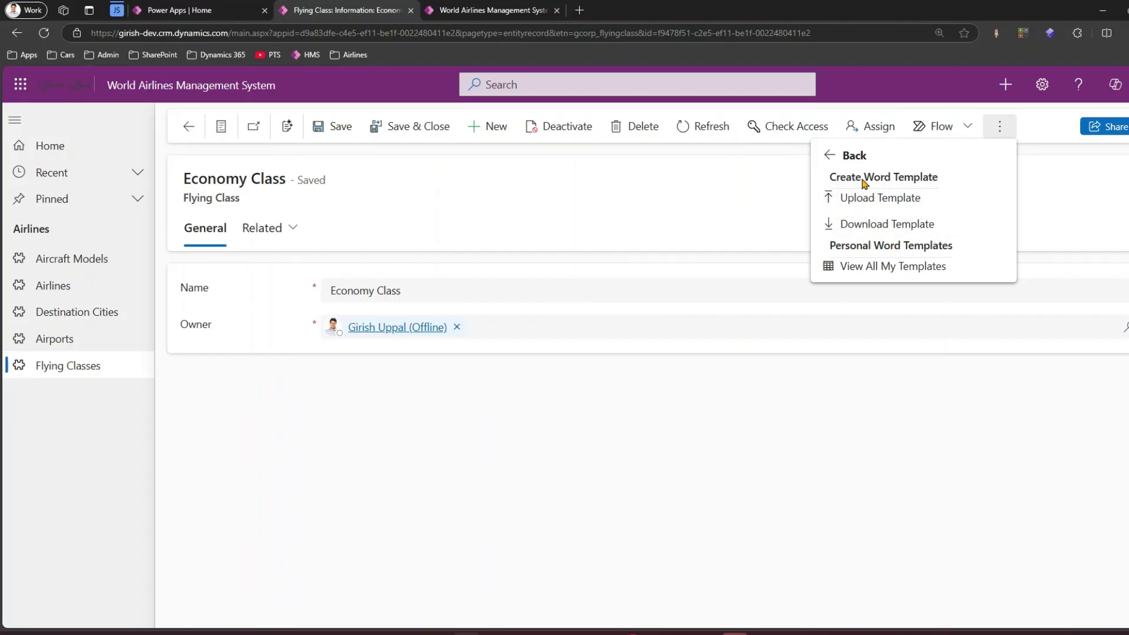
click(701, 462)
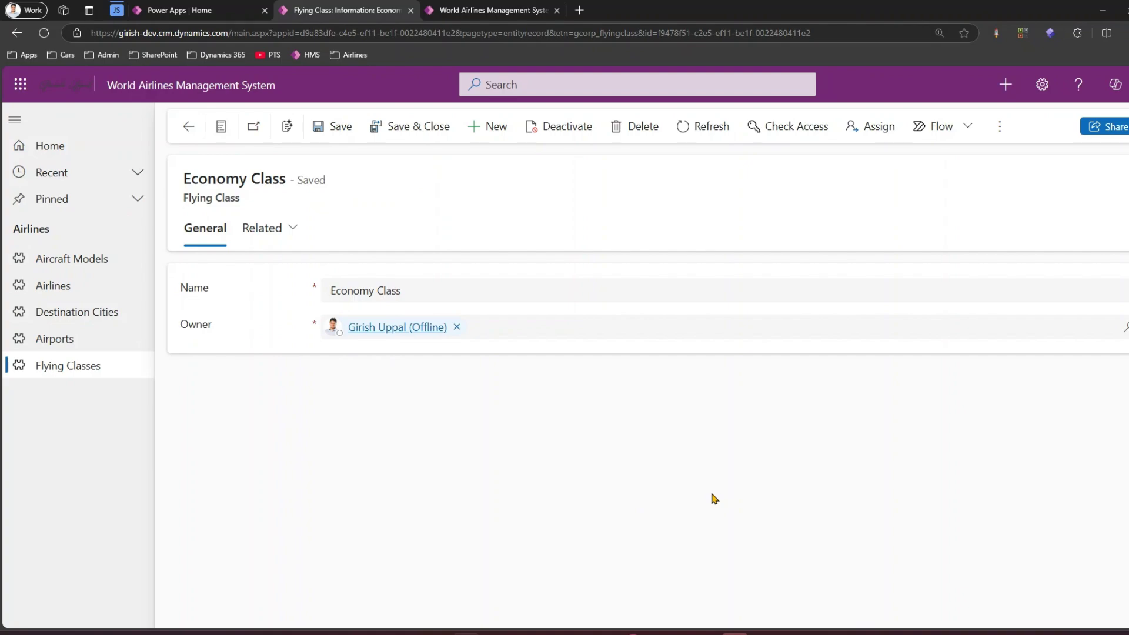
Switch to XrmToolBox to check the solutions Ribbon Workbench offers for loading, and return to the browser
mouse_move(572, 632)
click(563, 630)
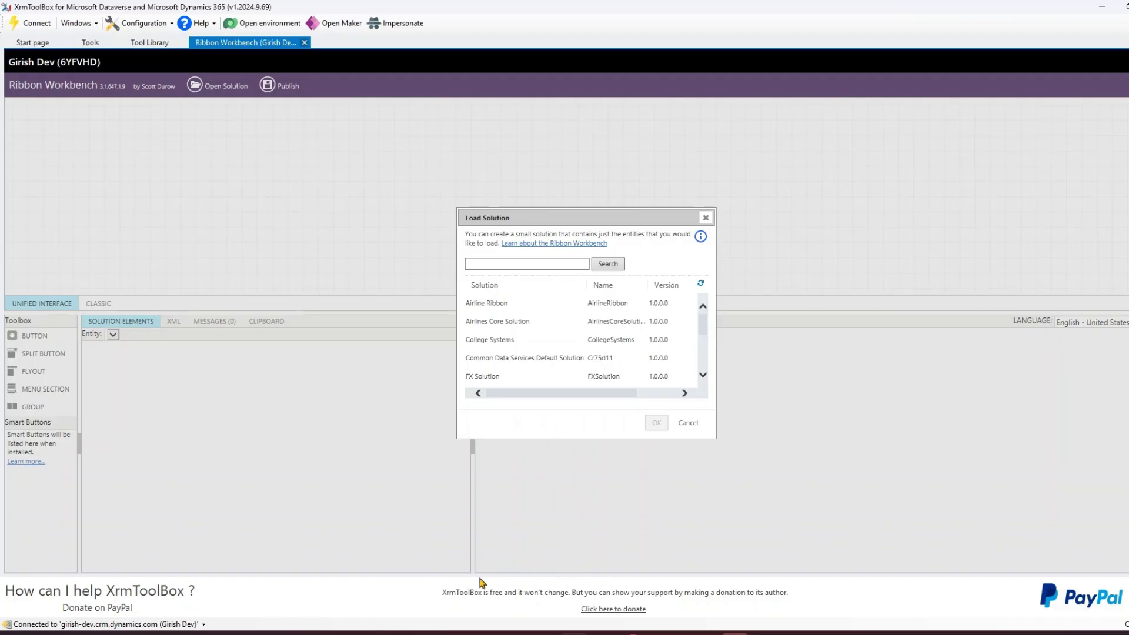
key(alt+Tab)
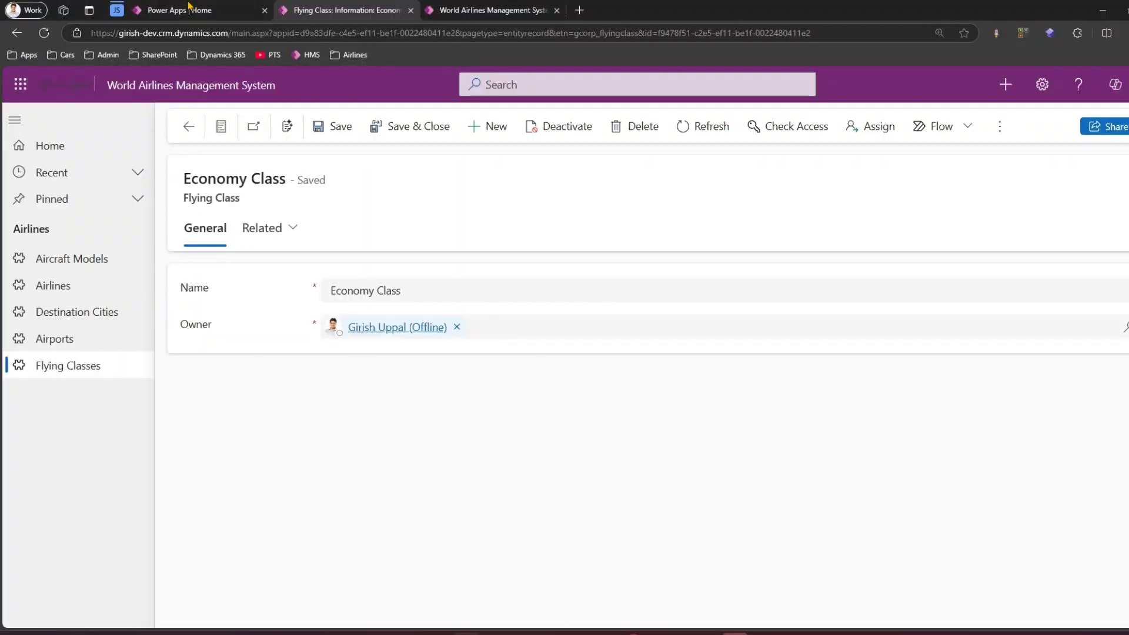
Create a solution in Power Apps with the display name Ribbon Workbench Demo and the publisher Girish Inc
click(188, 9)
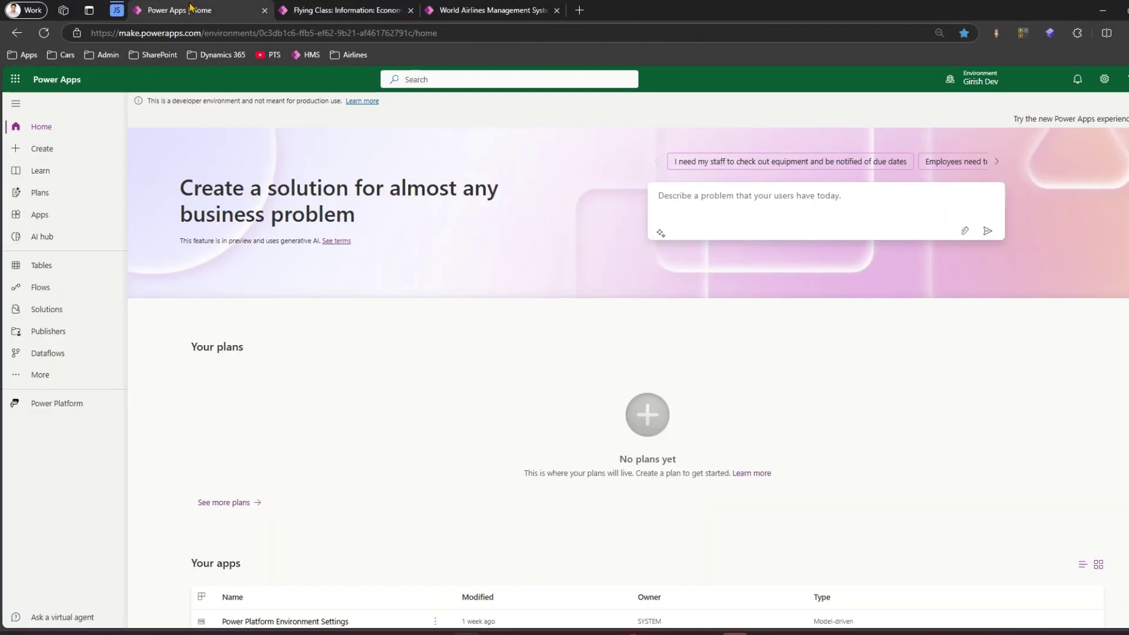
click(77, 310)
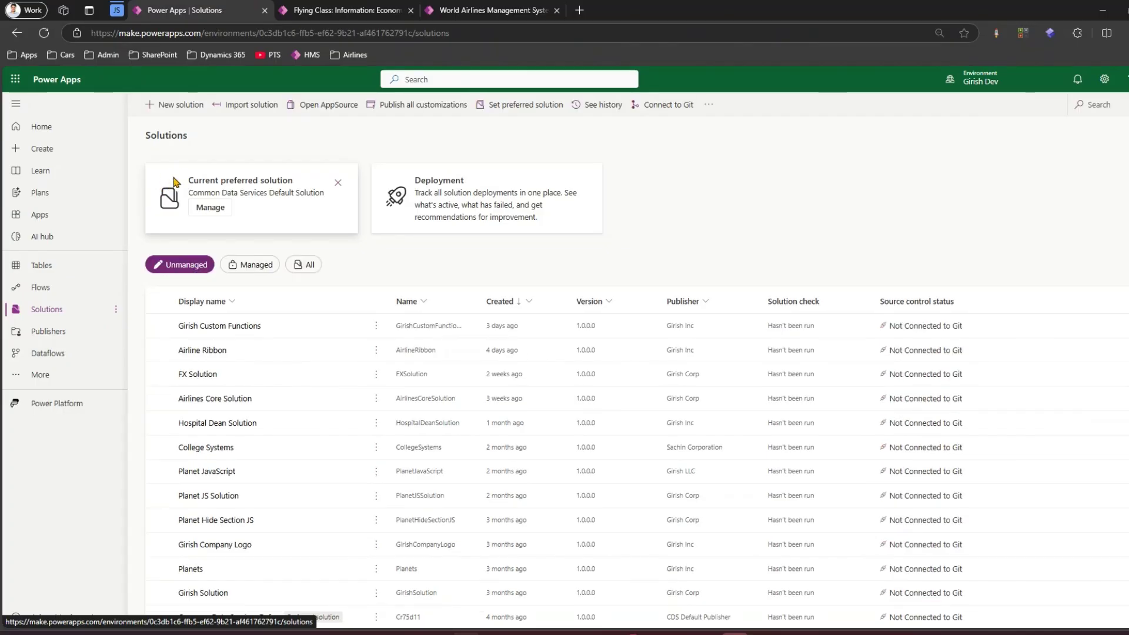
click(179, 105)
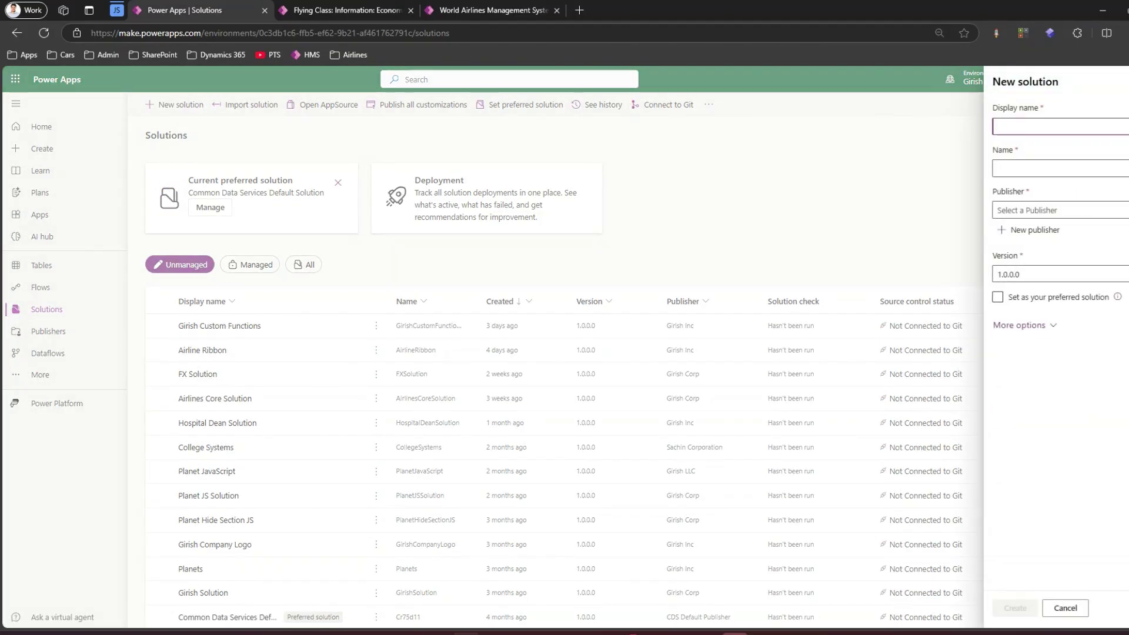
text(Ribbon Workbench Demo)
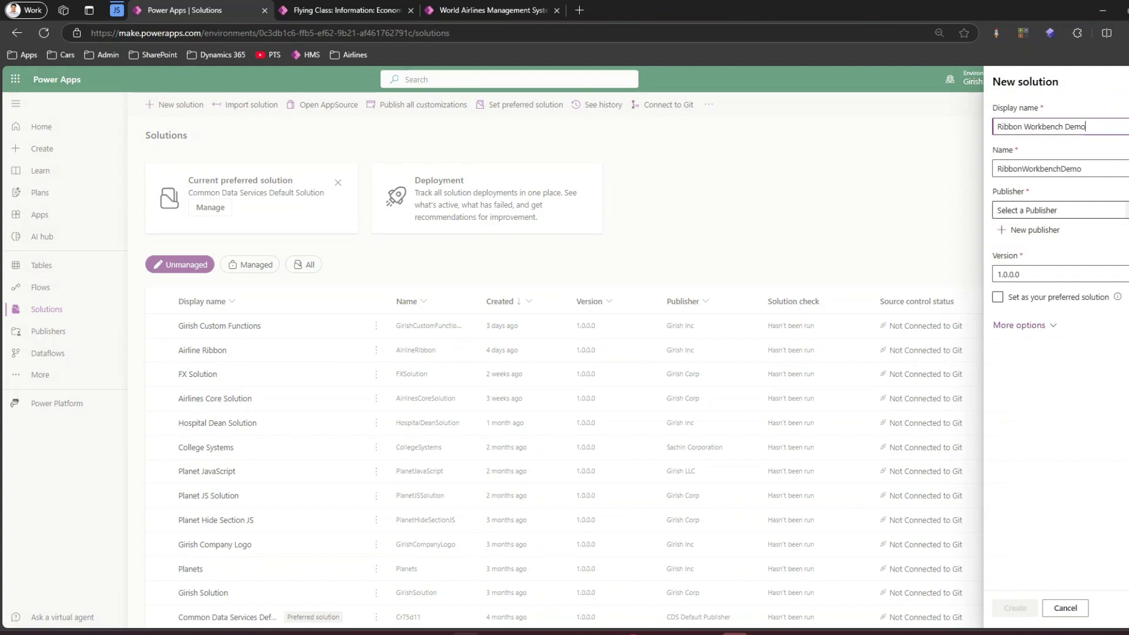
click(1059, 210)
click(1026, 289)
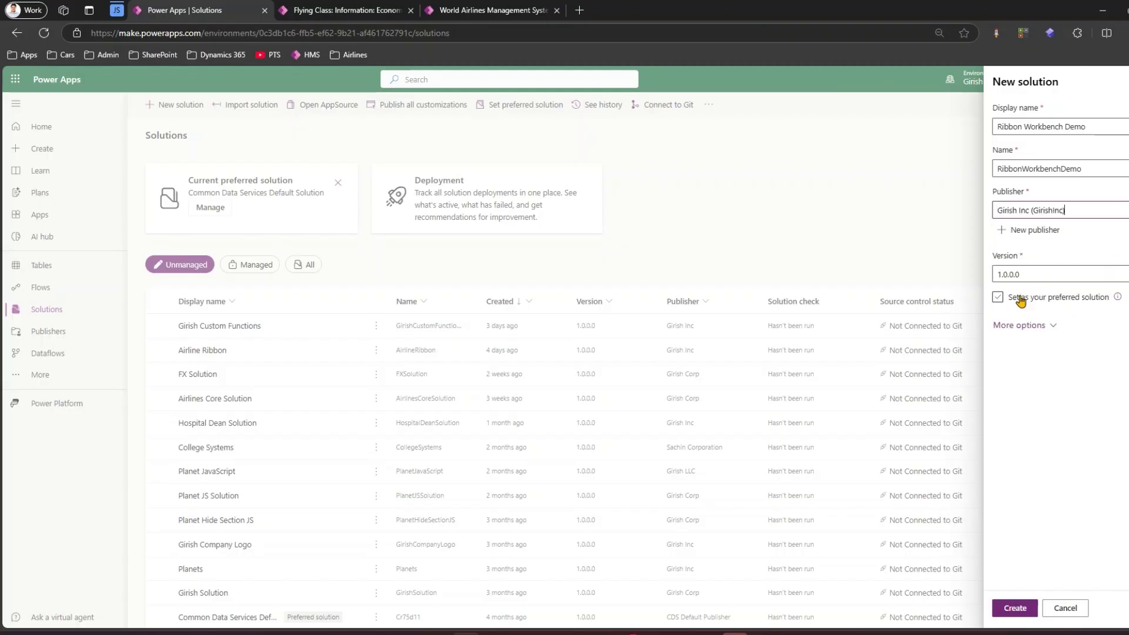
click(1018, 610)
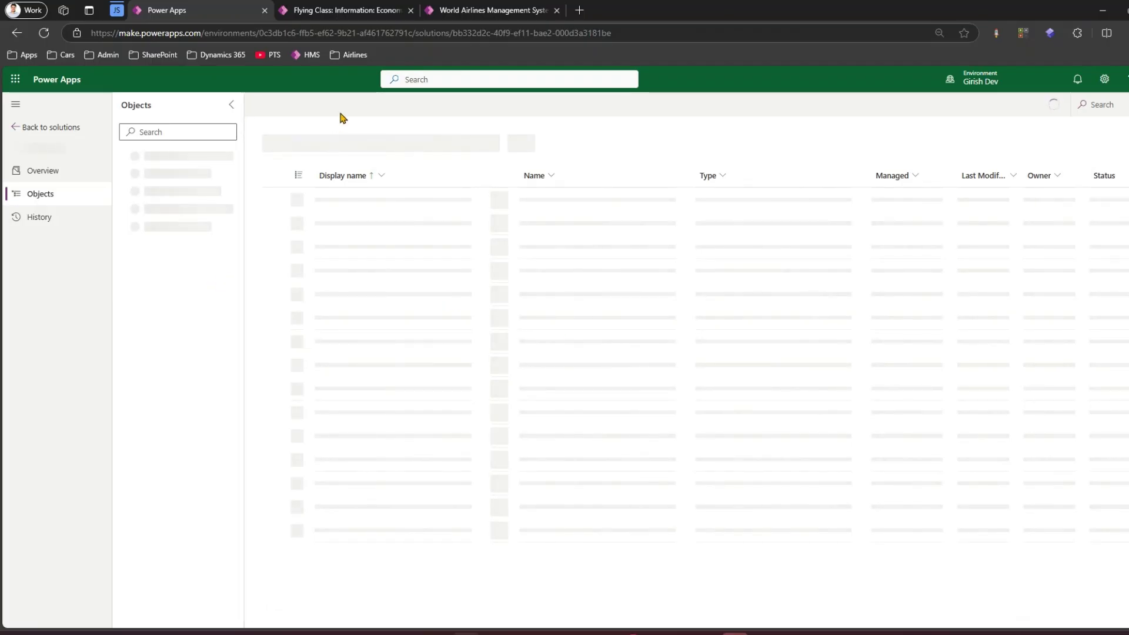
Add the existing Flying Class table to the Ribbon Workbench Demo solution, leaving out all objects and table metadata
click(356, 10)
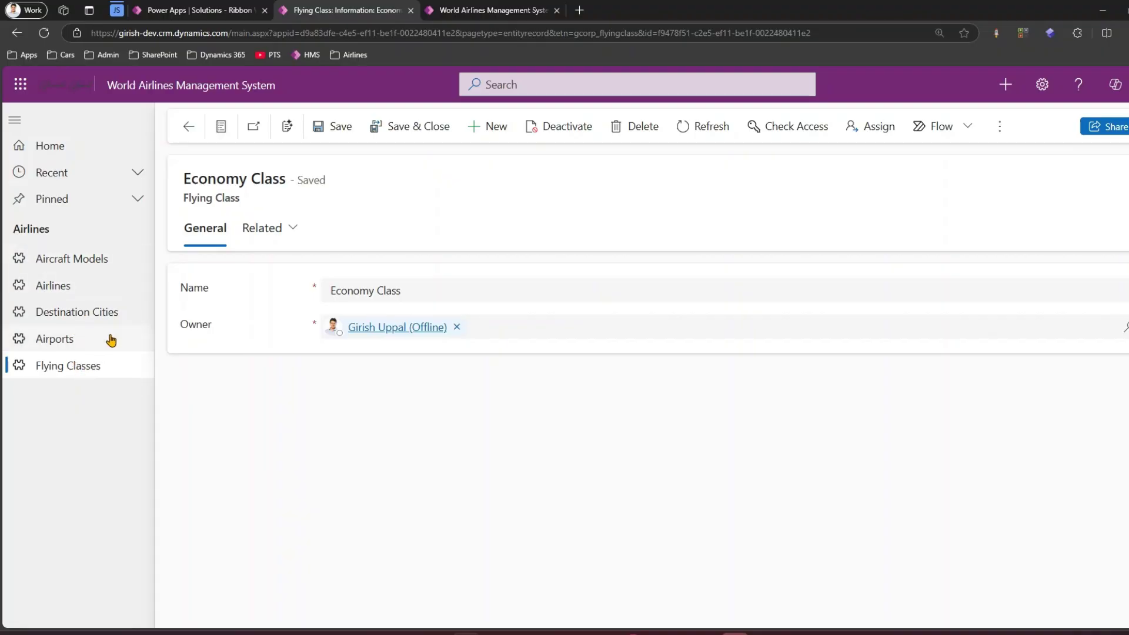
click(216, 11)
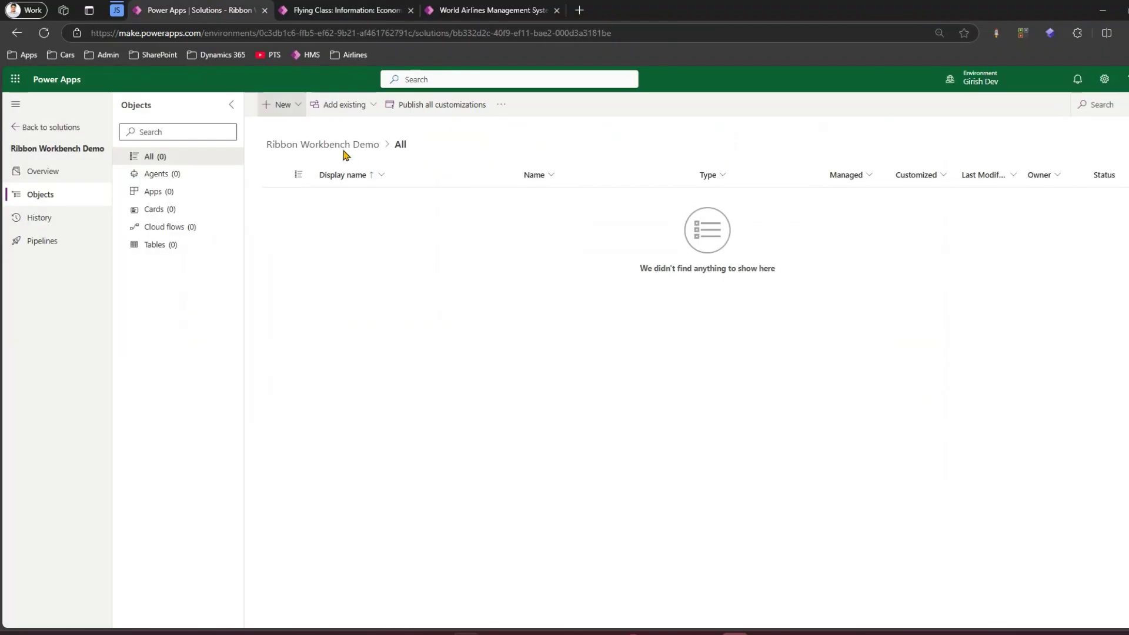
click(295, 108)
click(371, 106)
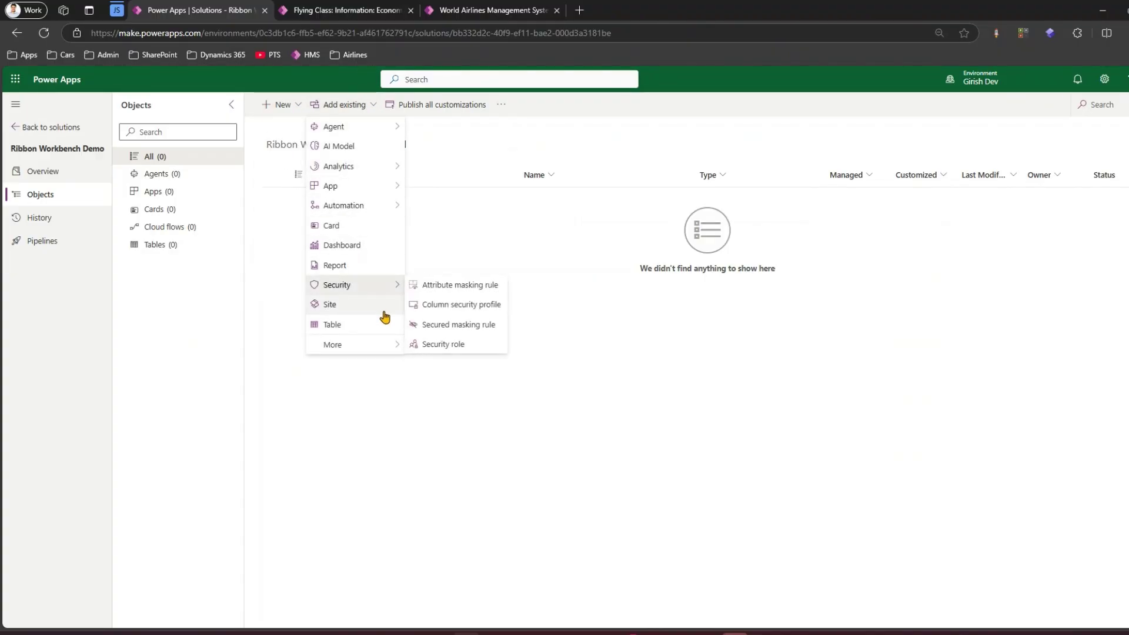
click(384, 325)
click(1091, 127)
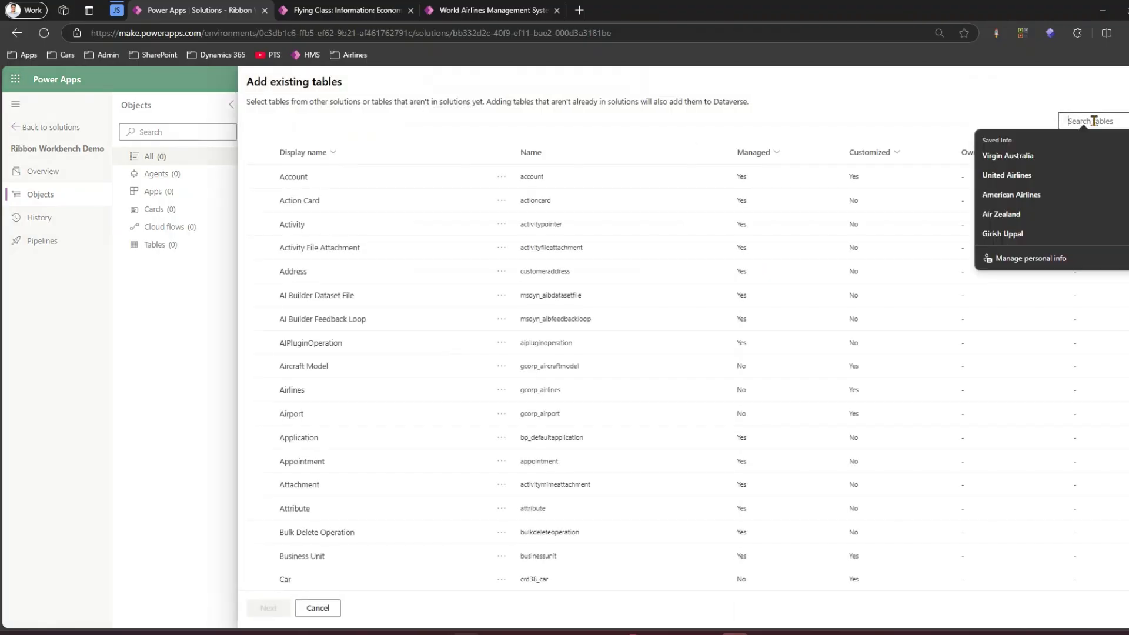
text(flying)
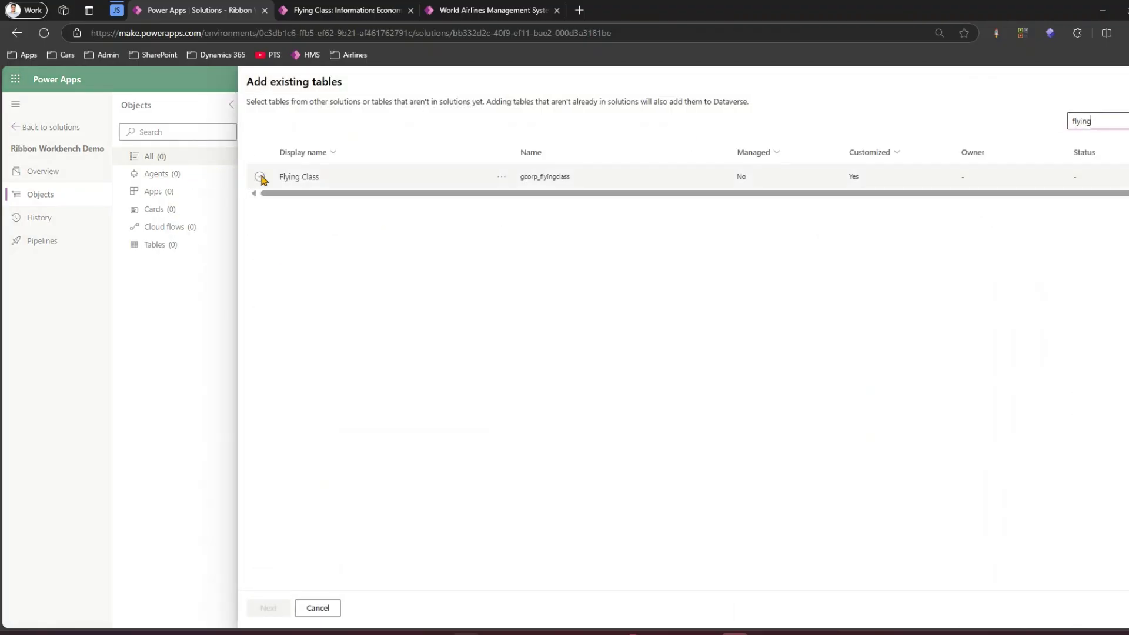
click(261, 177)
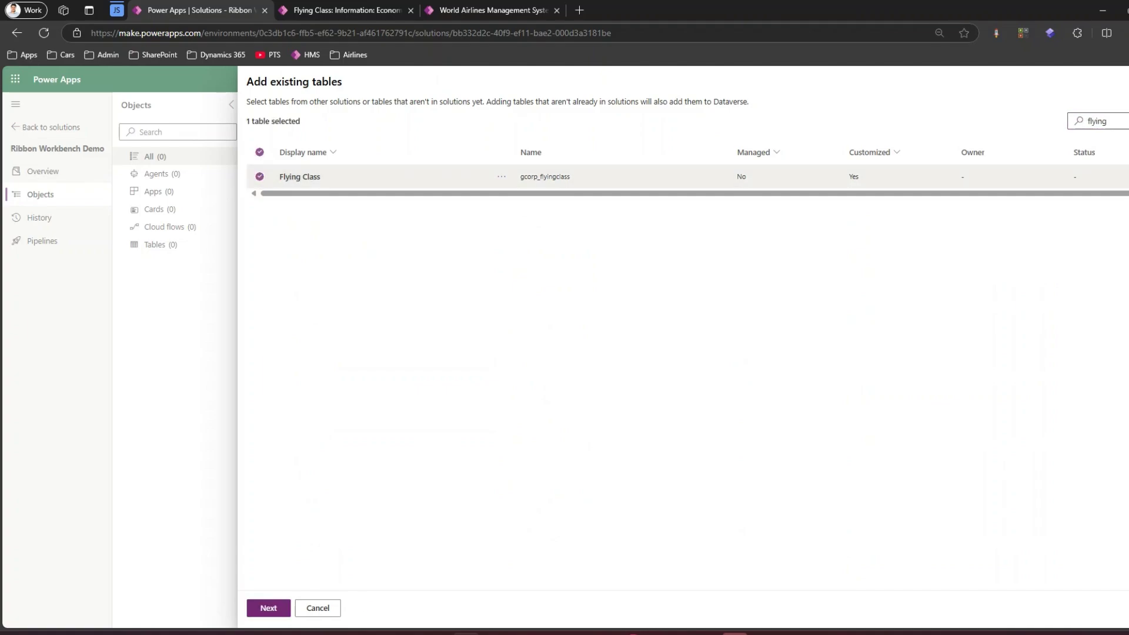
click(271, 608)
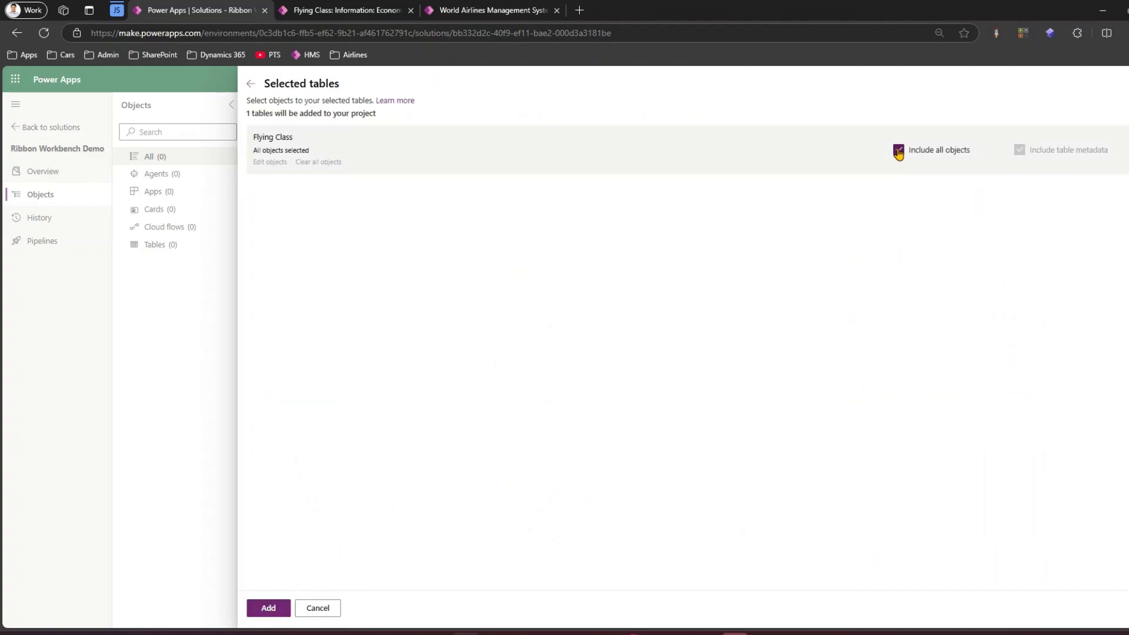
click(899, 151)
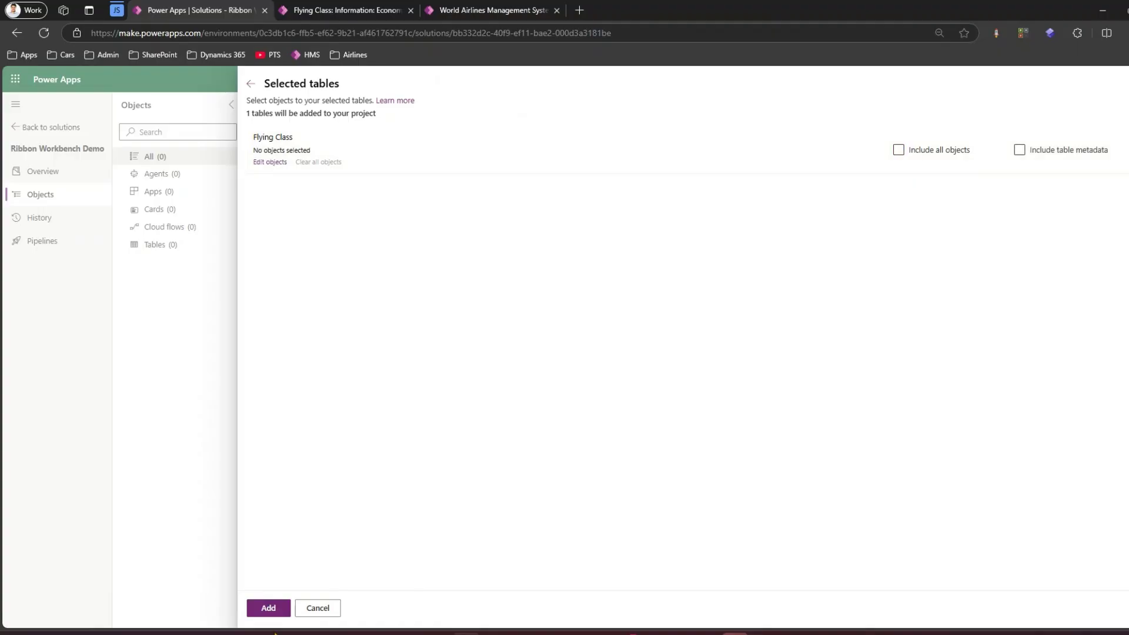
click(265, 609)
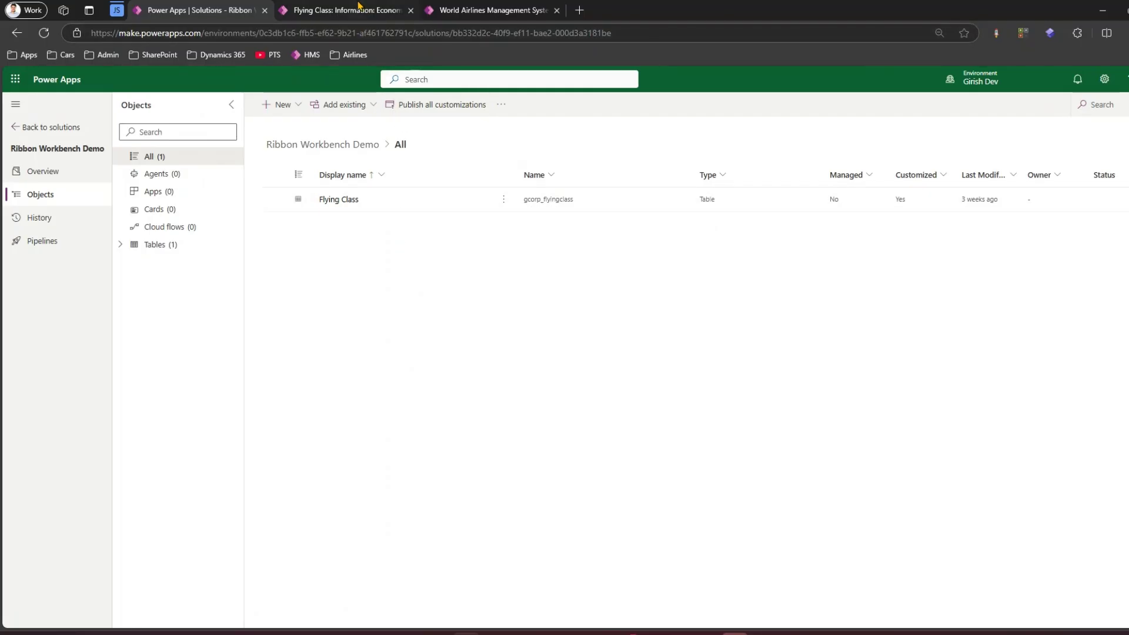
Switch to XrmToolBox, search the solutions for "ribbon", and load Ribbon Workbench Demo into Ribbon Workbench
click(360, 8)
click(200, 10)
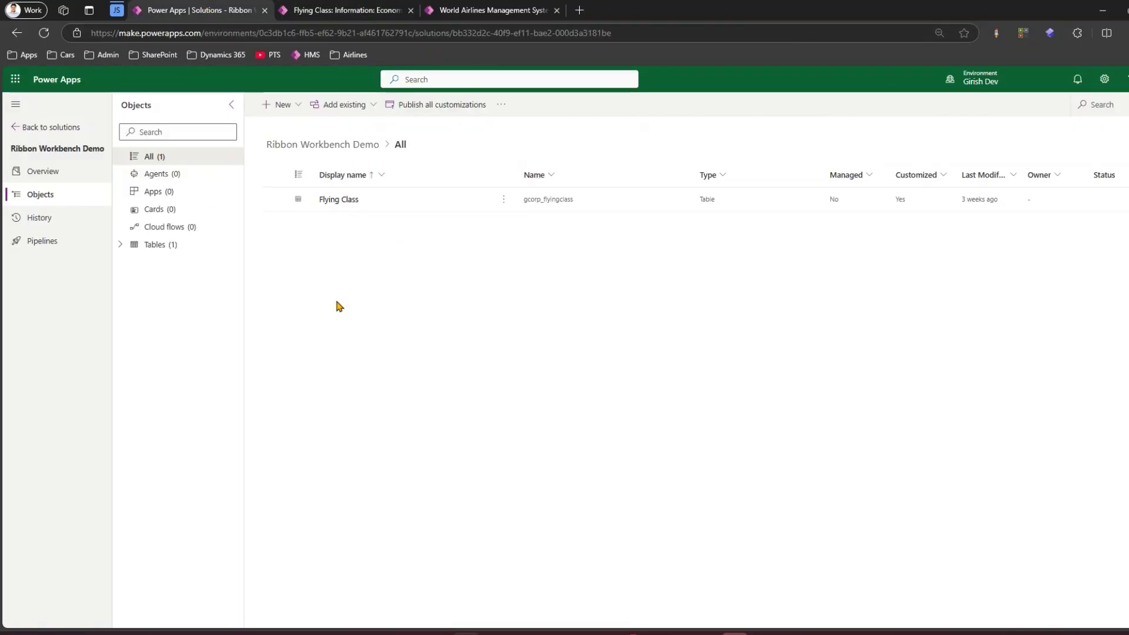
key(alt+Tab)
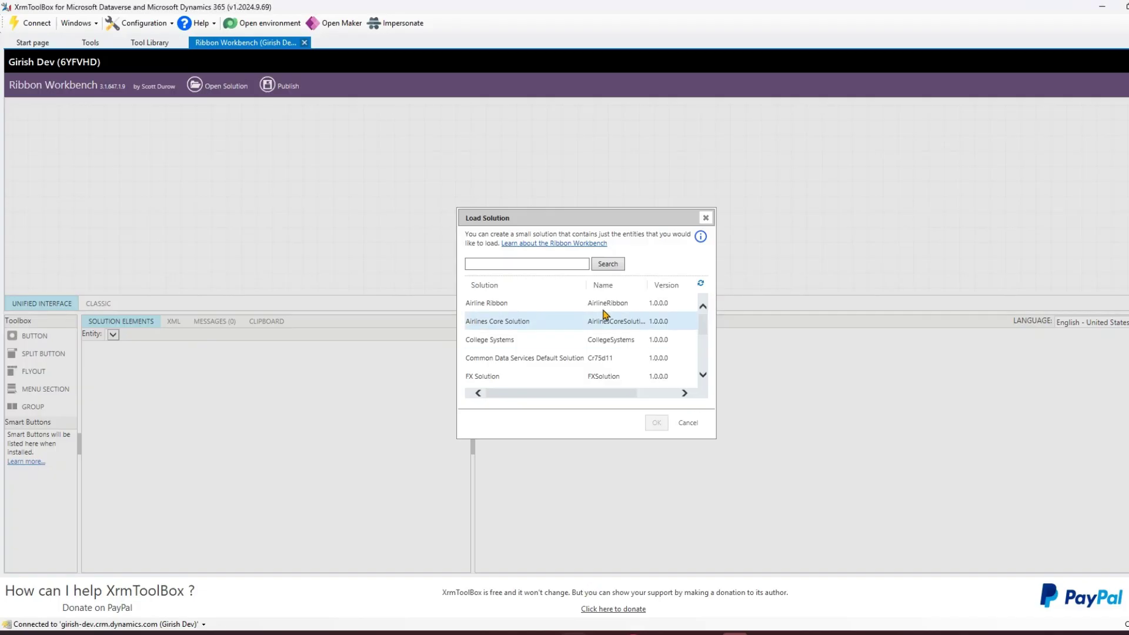
click(567, 263)
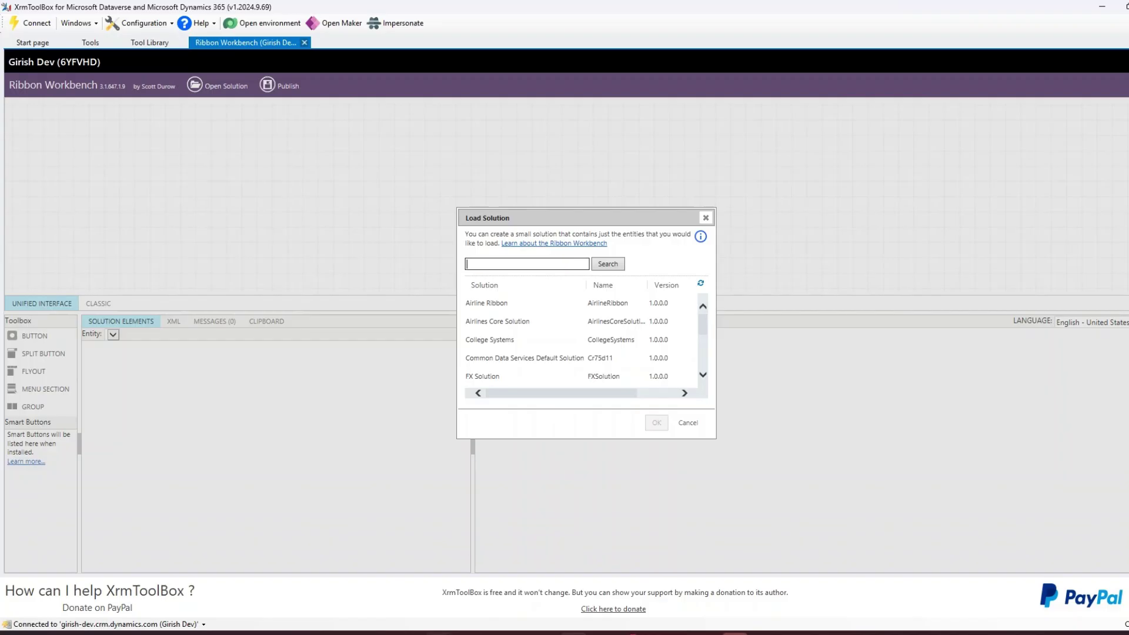
key(alt+Tab)
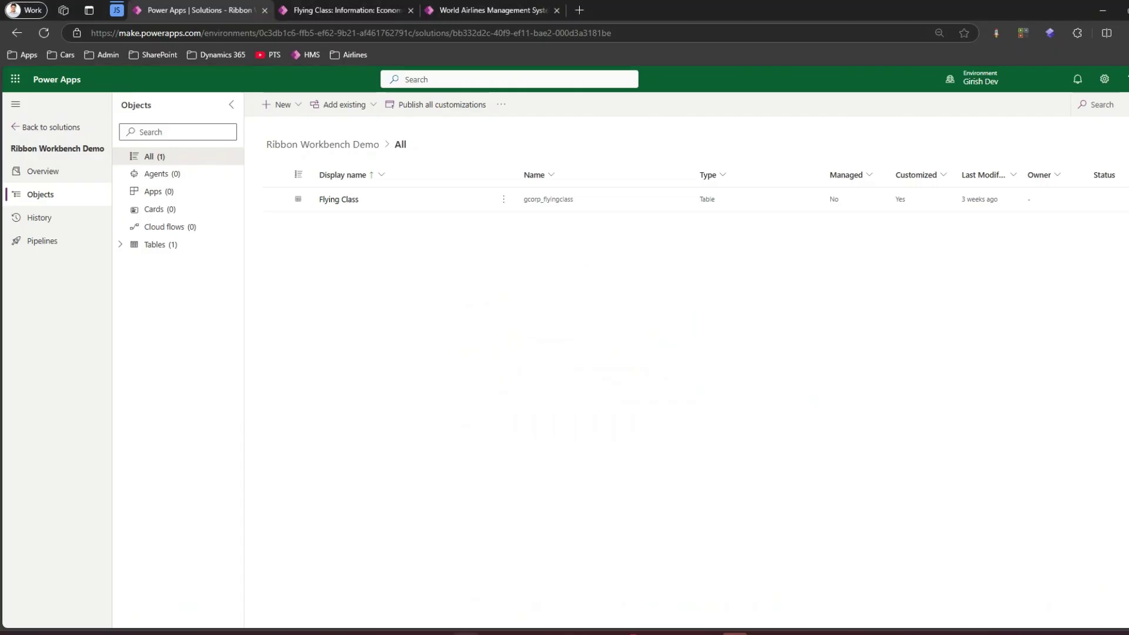
key(alt+Tab)
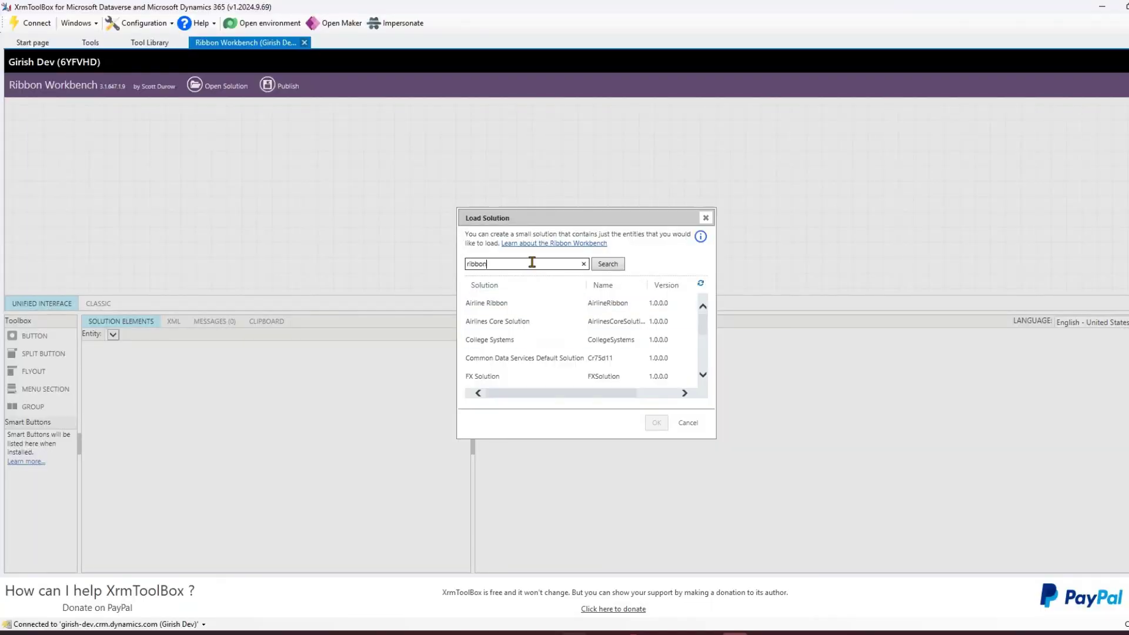
click(618, 267)
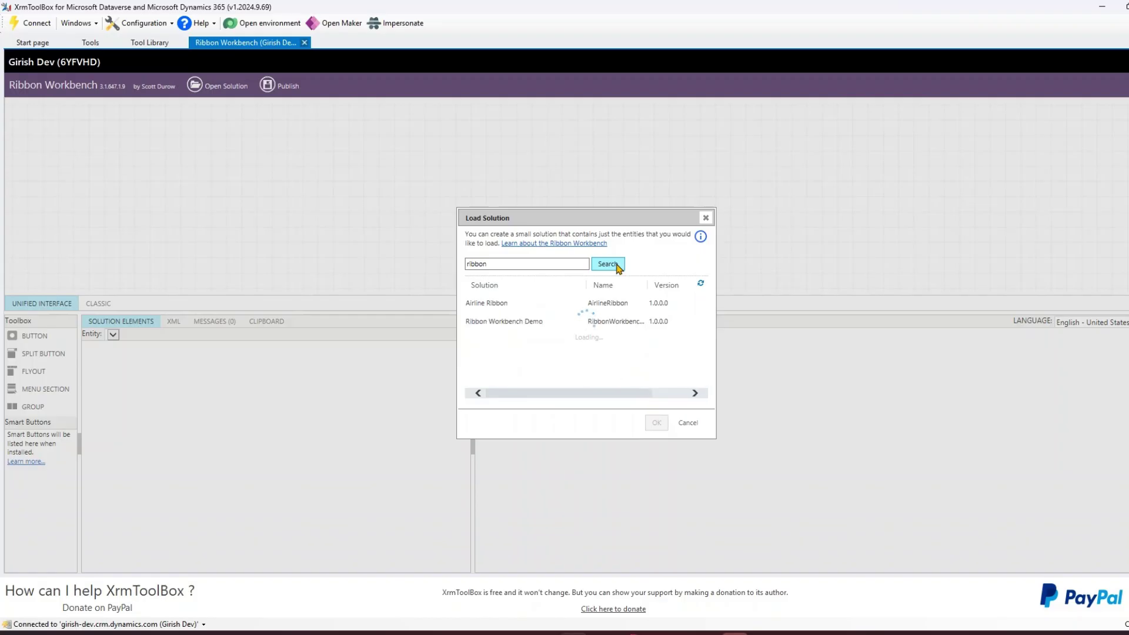
click(546, 323)
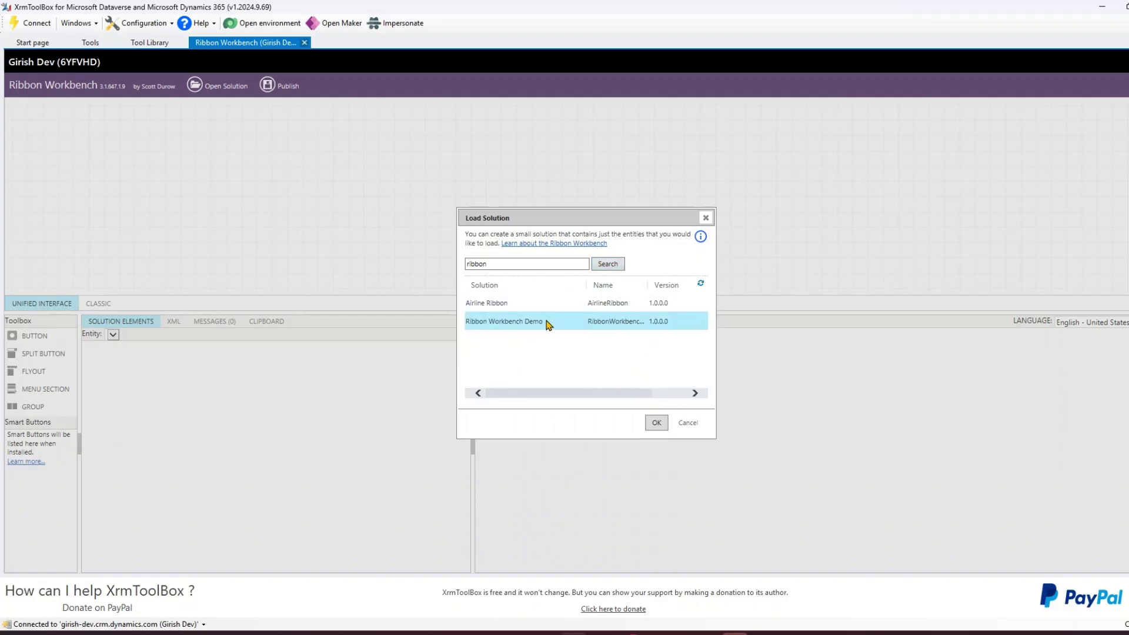
click(656, 426)
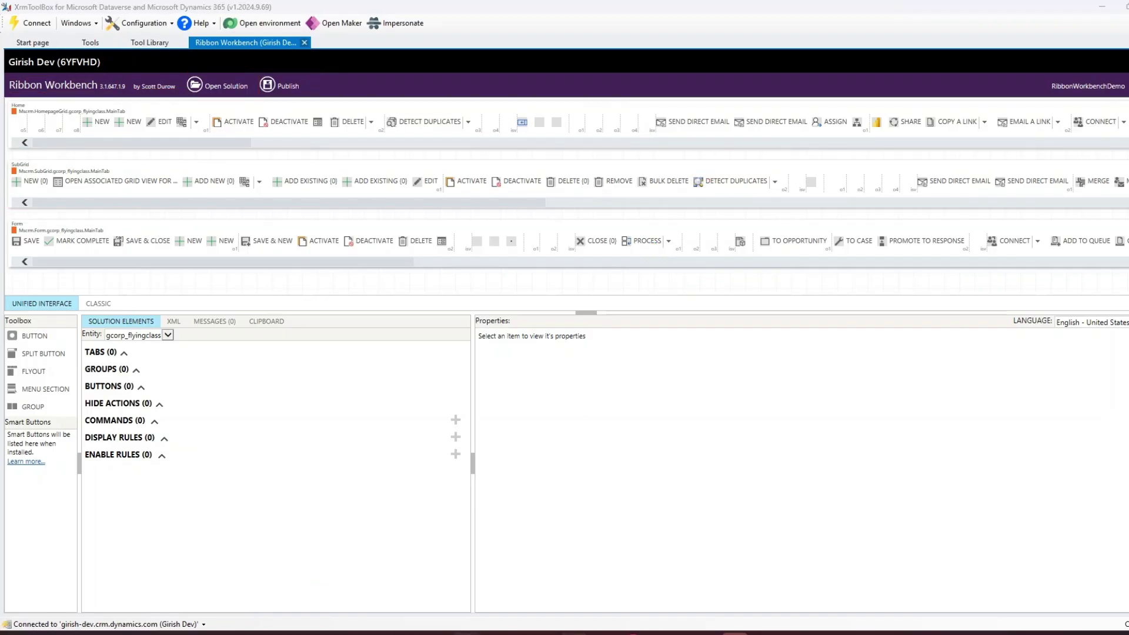
Switch to the browser to examine the Active Flying Classes list's commands and compare them with the Home ribbon in XrmToolBox
key(alt+Tab)
click(327, 7)
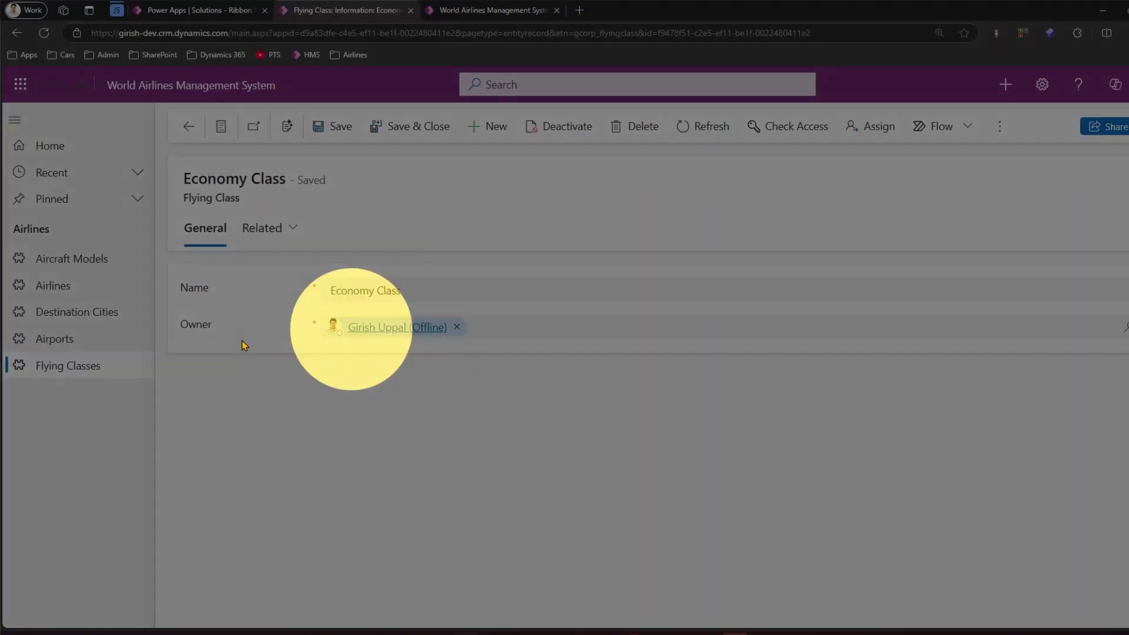
click(97, 365)
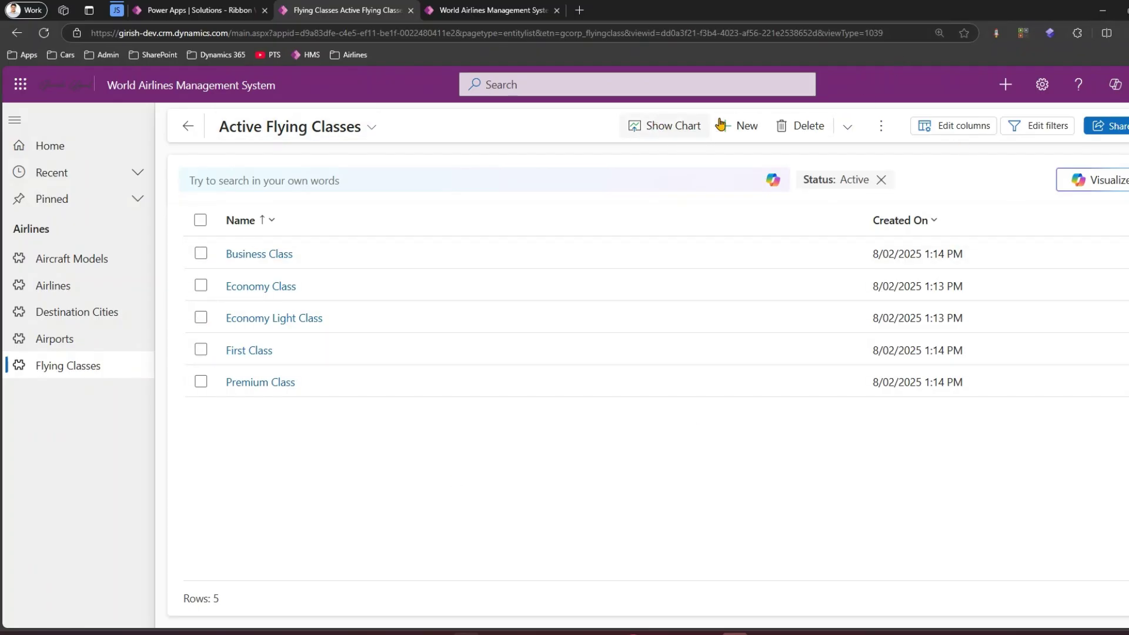
click(881, 126)
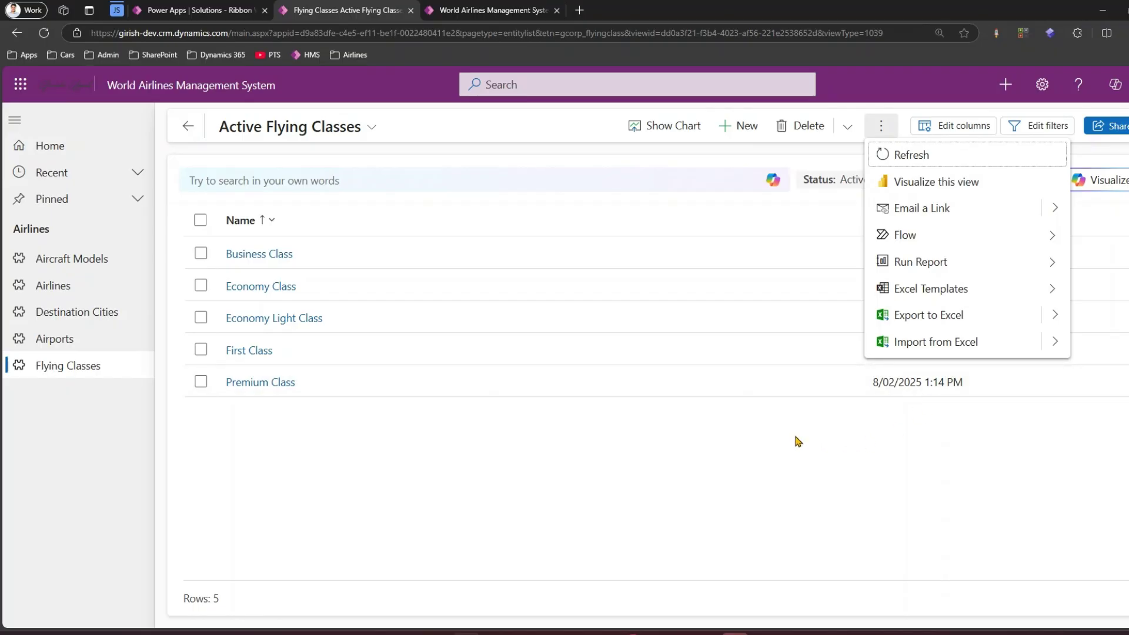
key(alt+Tab)
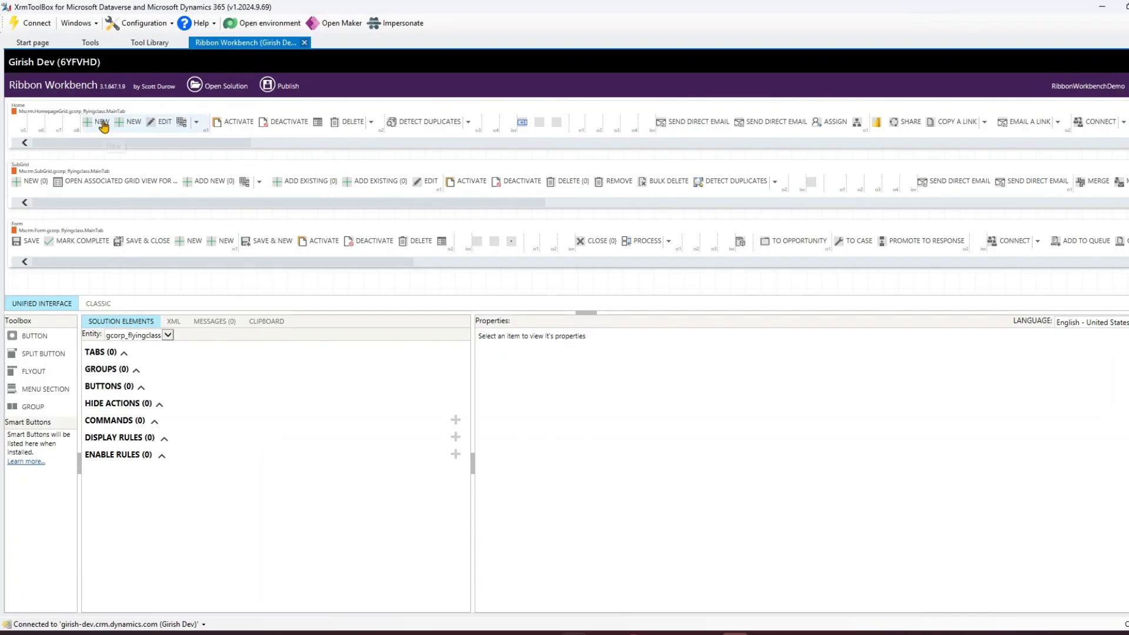
drag(188, 146, 365, 157)
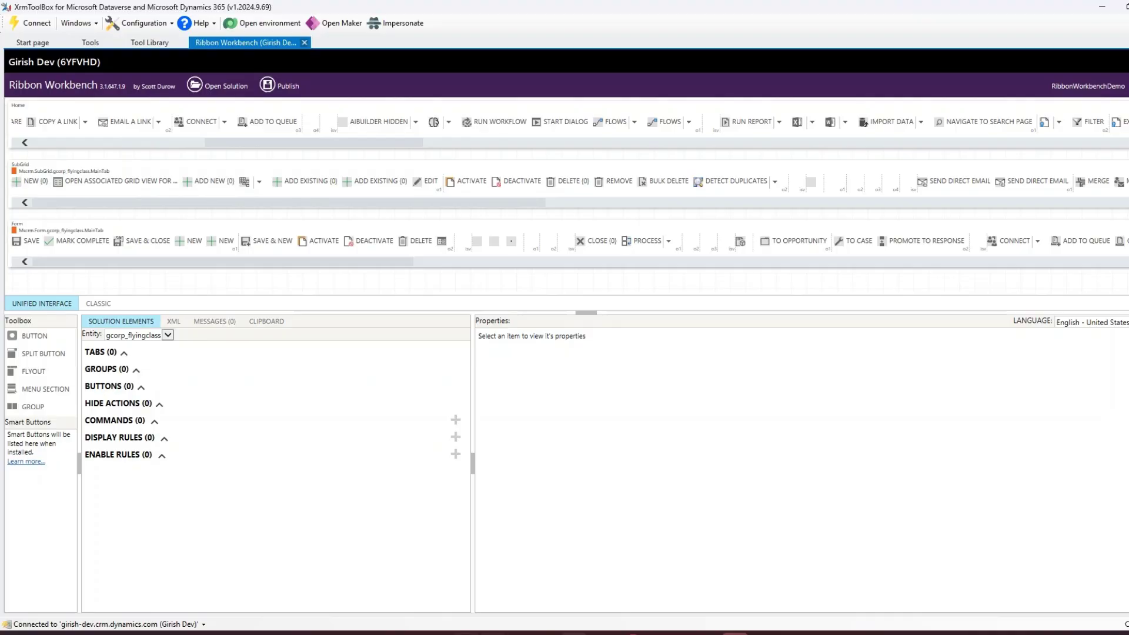
Switch to the browser, examine the accounts subgrid's additional commands on the Air India record, and return to the Flying Classes list
key(alt+Tab)
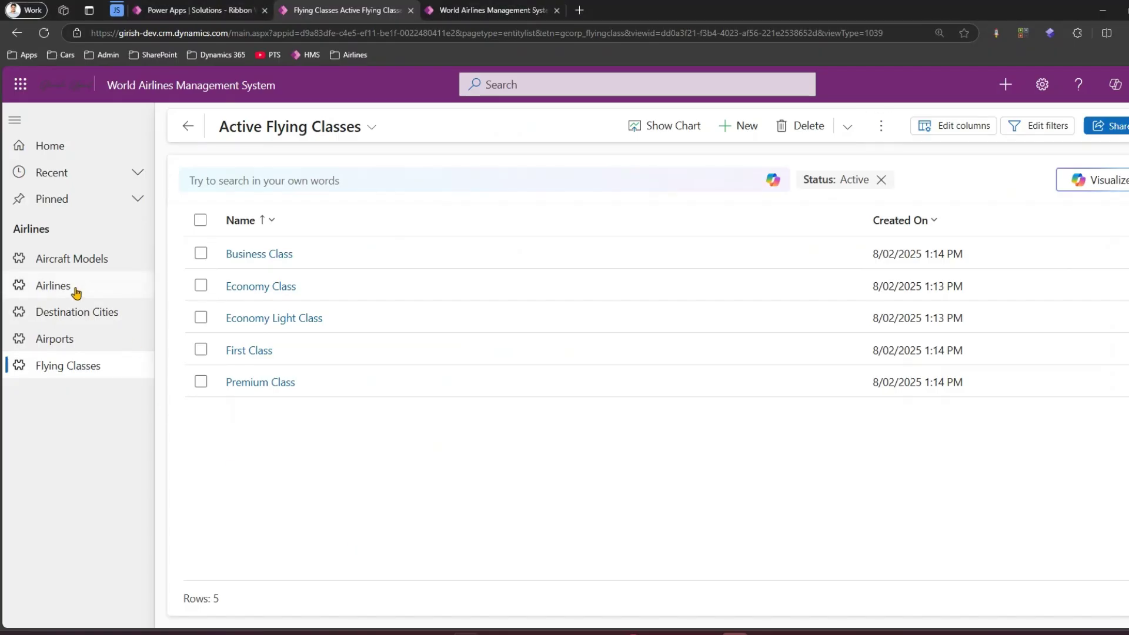
click(76, 292)
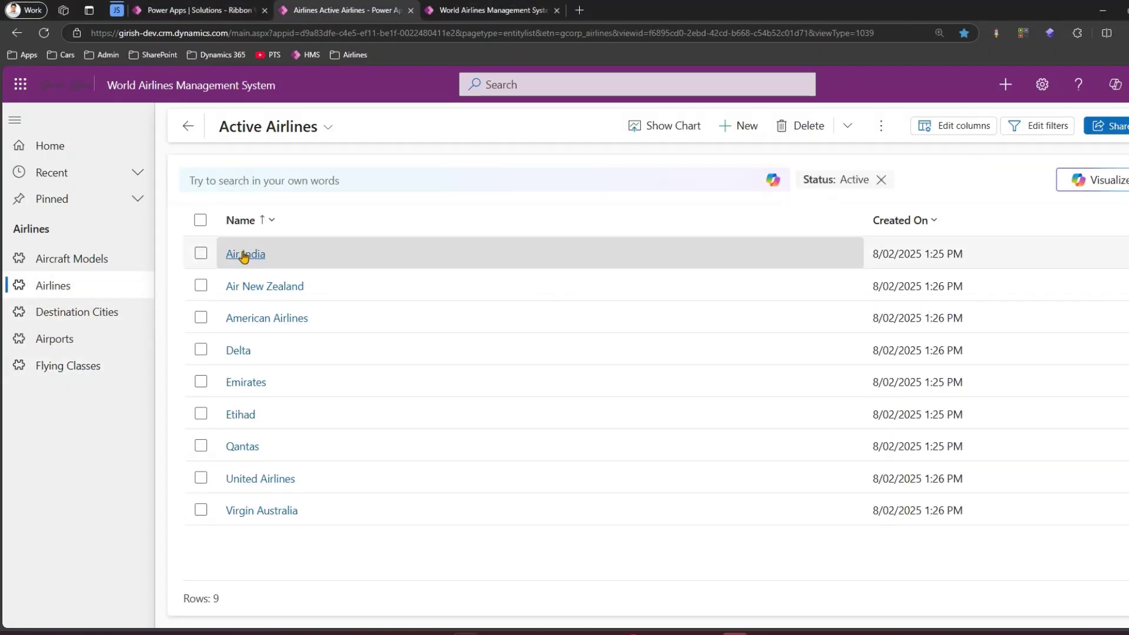
click(241, 254)
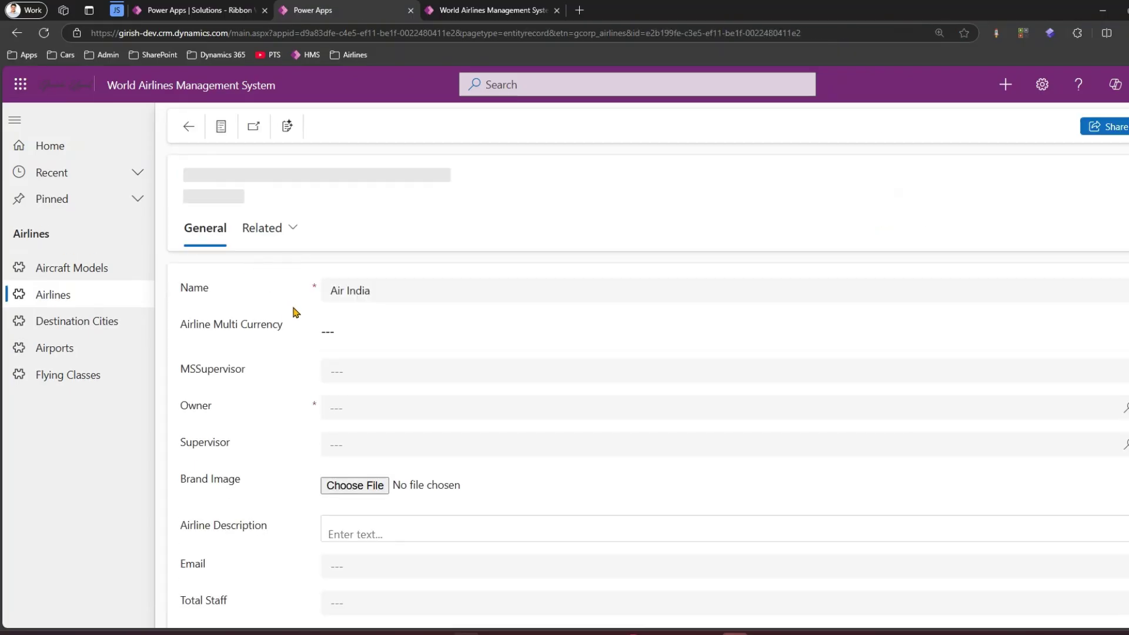
scroll(291, 309, down, 3)
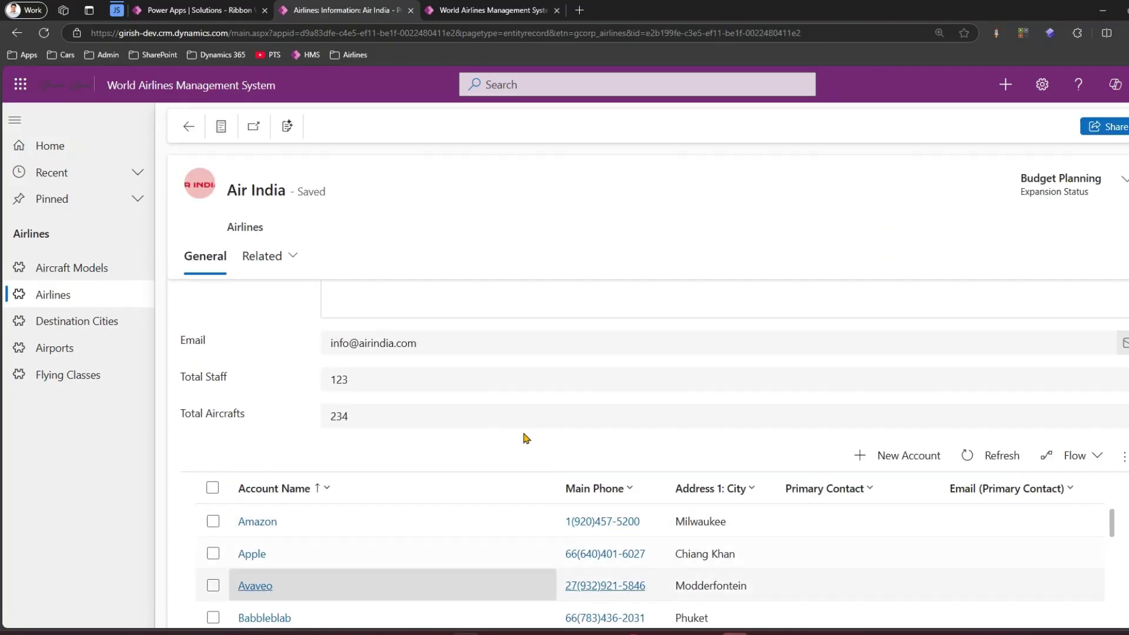
scroll(388, 485, down, 2)
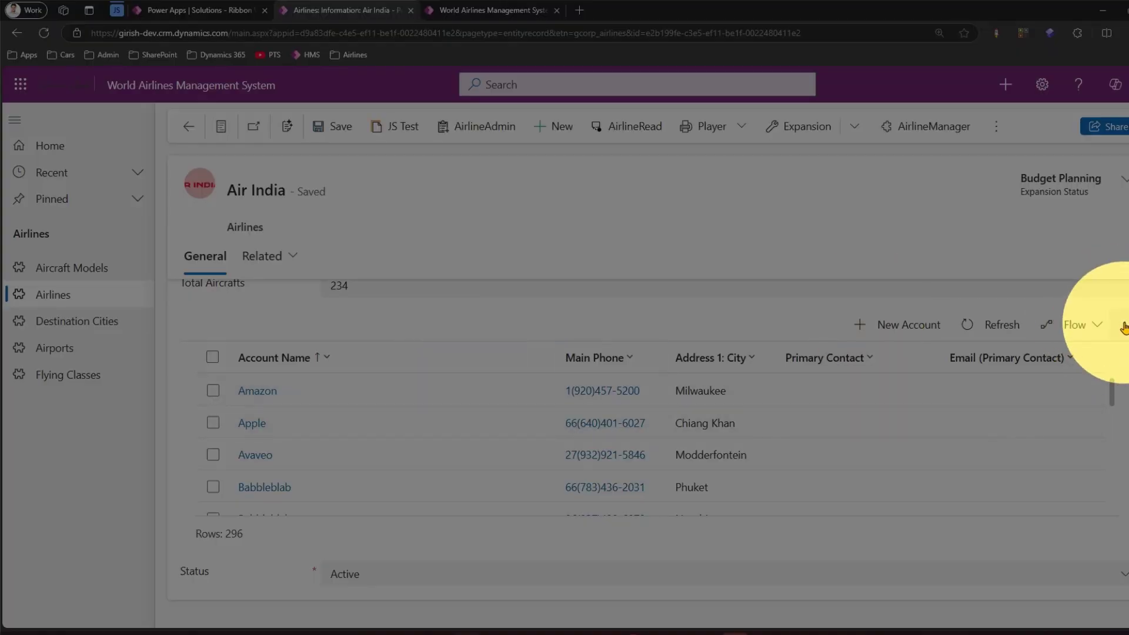
click(1124, 327)
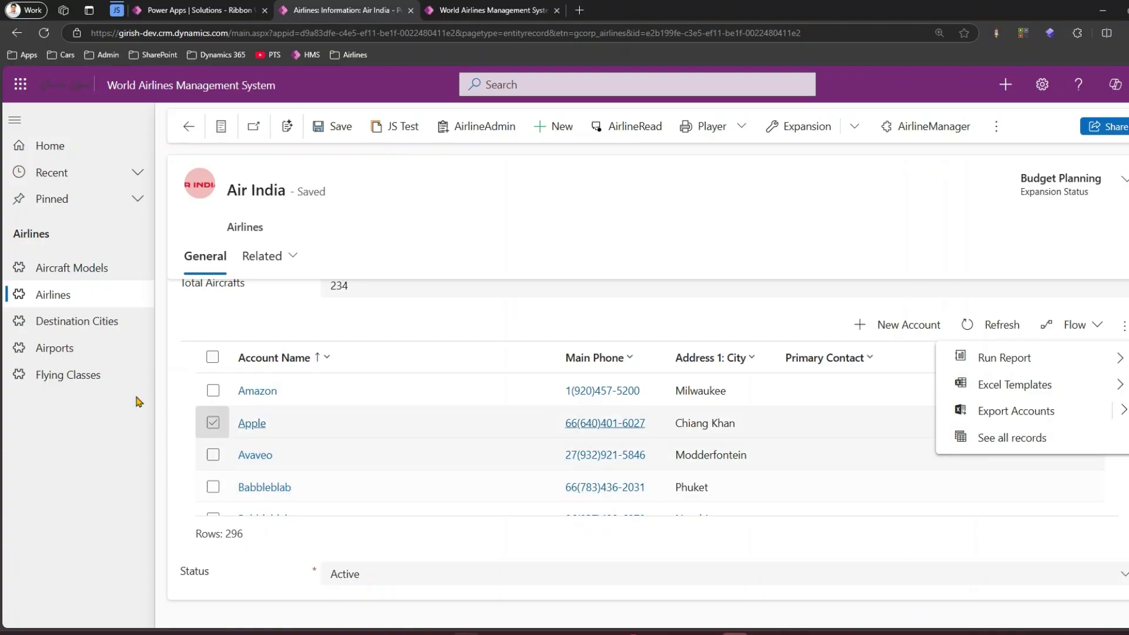
click(104, 386)
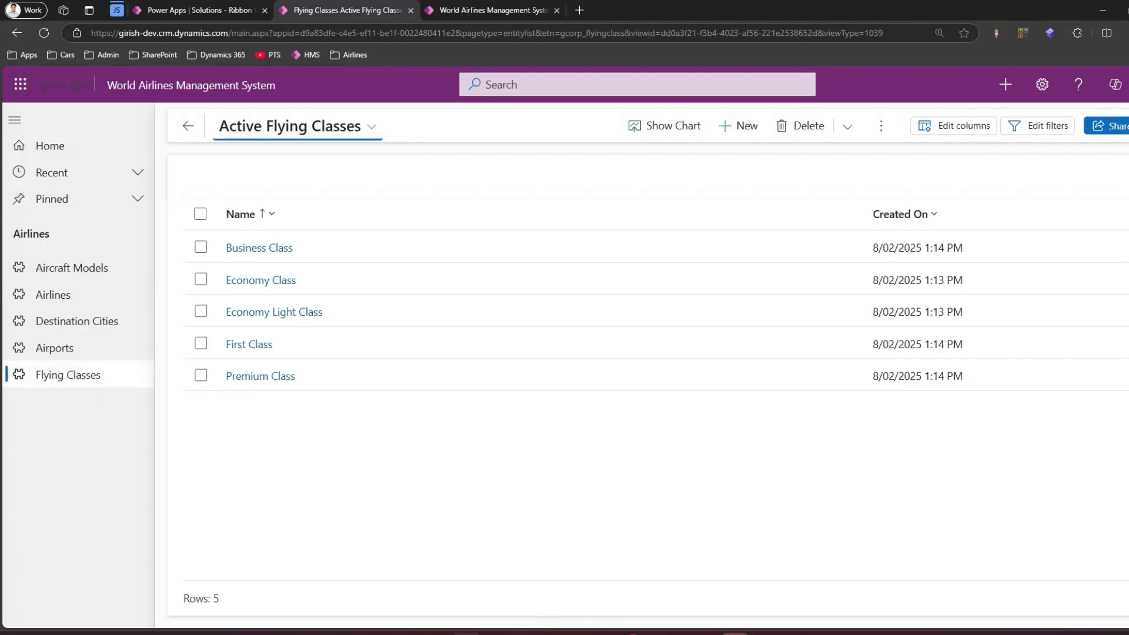
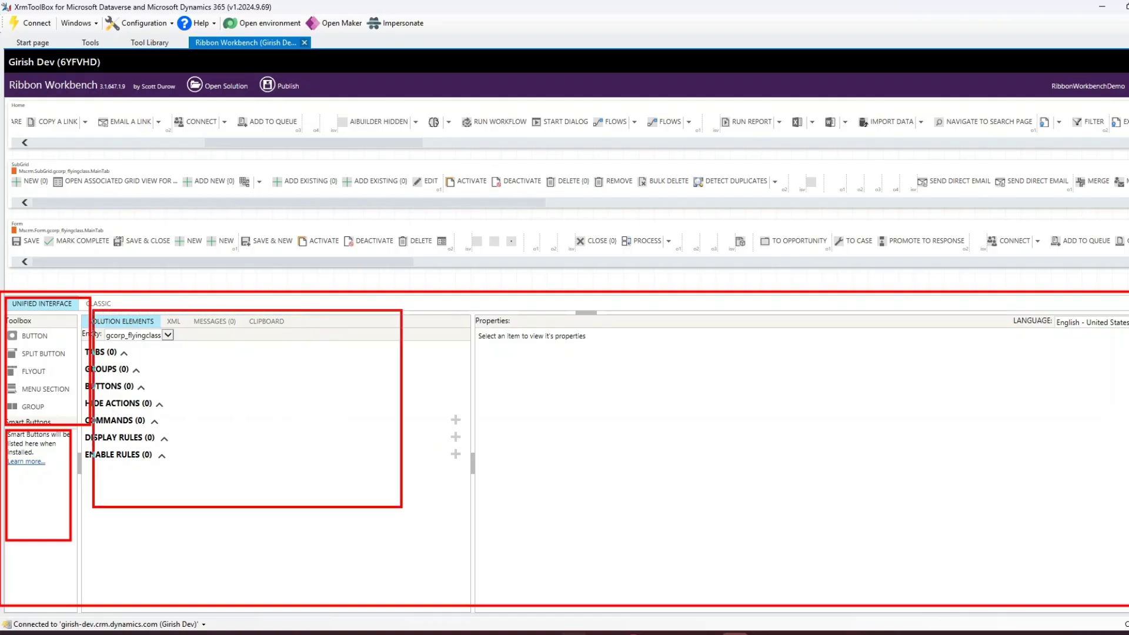
mouse_move(418, 405)
mouse_down()
mouse_move(529, 406)
mouse_move(524, 427)
mouse_up()
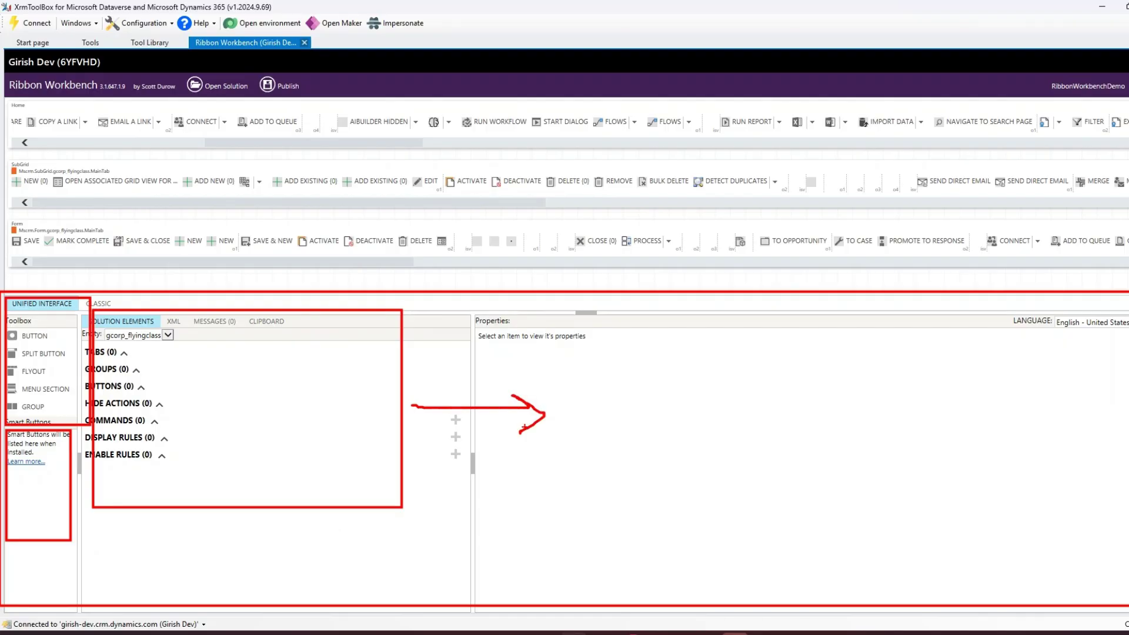
mouse_move(739, 516)
mouse_down()
mouse_move(718, 386)
mouse_move(746, 414)
mouse_up()
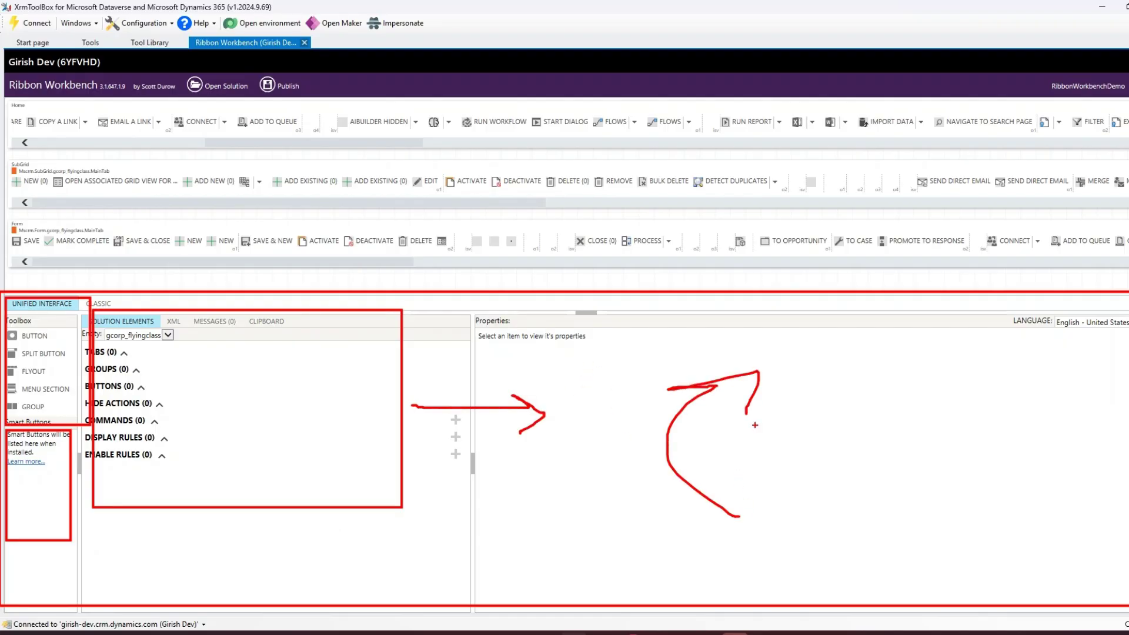
mouse_move(1025, 315)
mouse_down()
mouse_move(988, 291)
mouse_move(967, 322)
mouse_up()
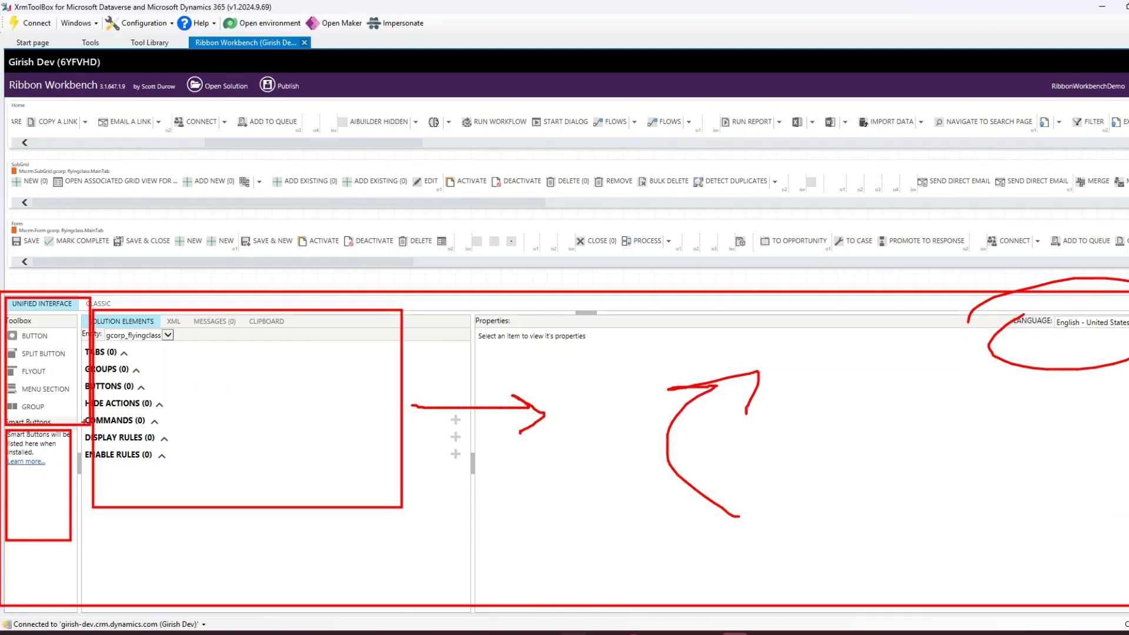
key(Escape)
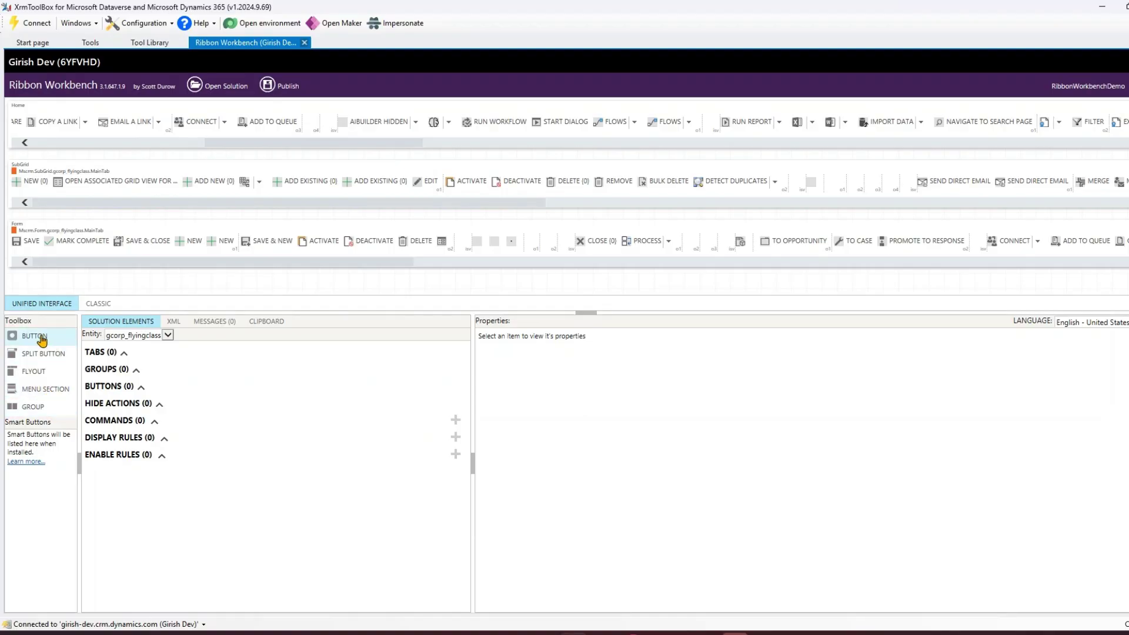
mouse_move(41, 338)
mouse_down()
mouse_move(35, 230)
mouse_move(59, 250)
mouse_move(44, 250)
mouse_up()
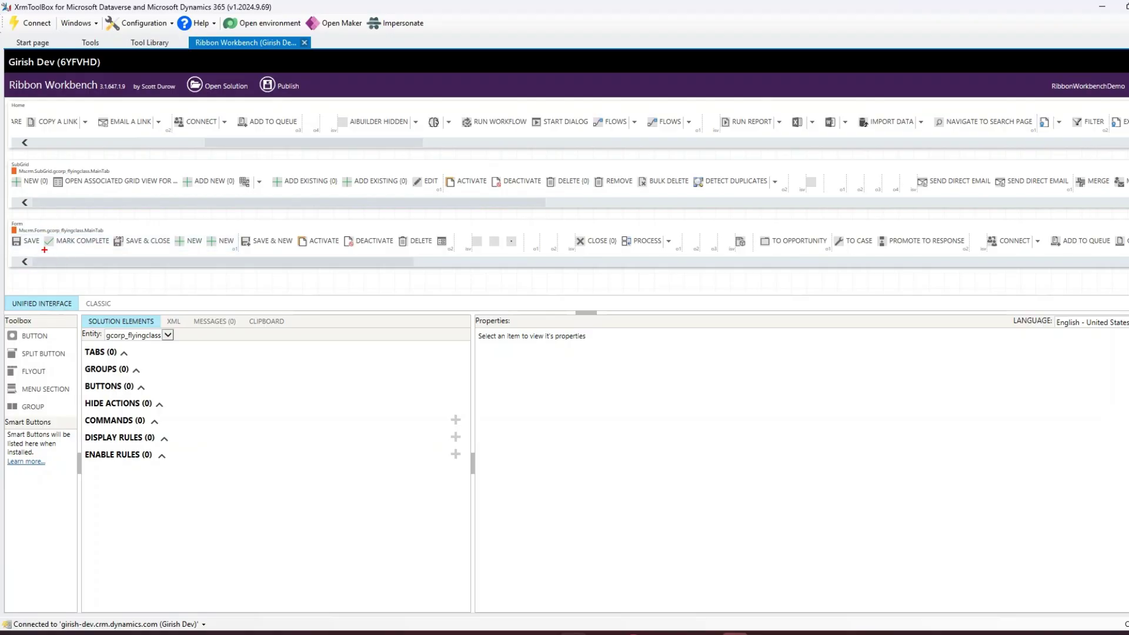
drag(10, 216, 163, 316)
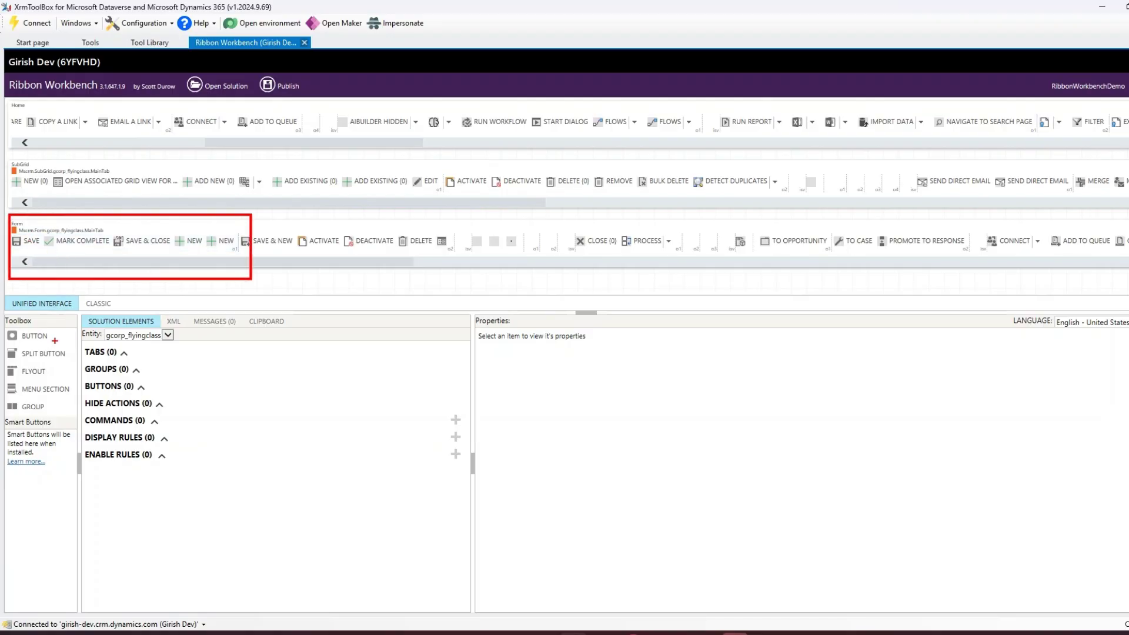
drag(132, 274, 59, 334)
key(Escape)
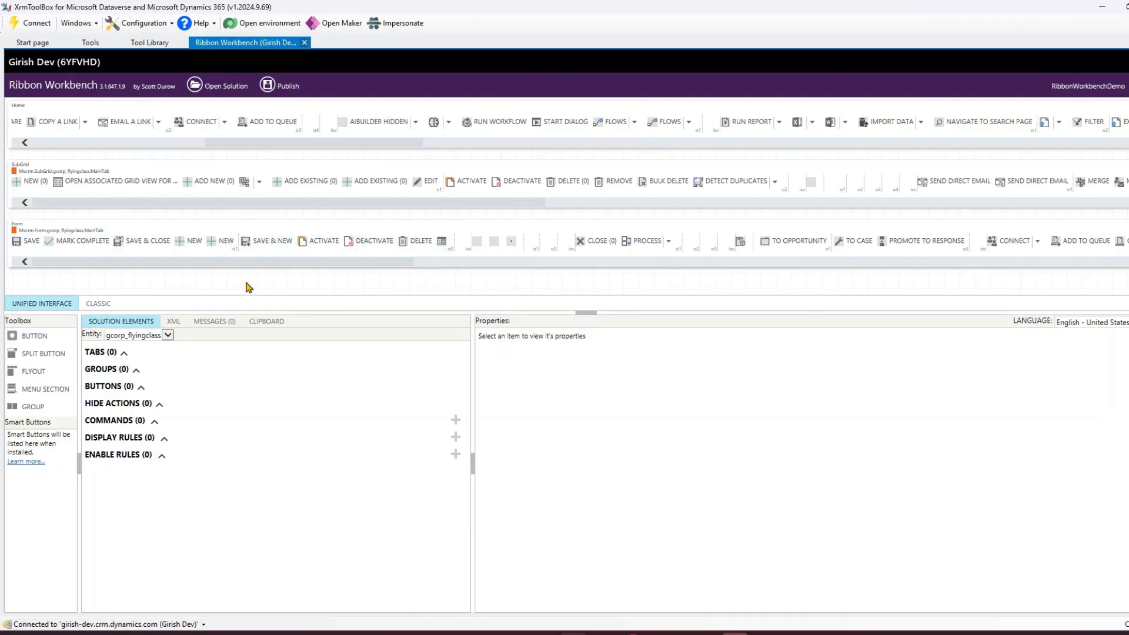
Add a button after Save & New on the Form ribbon, with the Id UpgradeClass and the label "Upgrade Class"
mouse_move(48, 336)
mouse_down()
mouse_move(319, 244)
mouse_move(262, 244)
mouse_move(309, 244)
mouse_move(295, 246)
mouse_up()
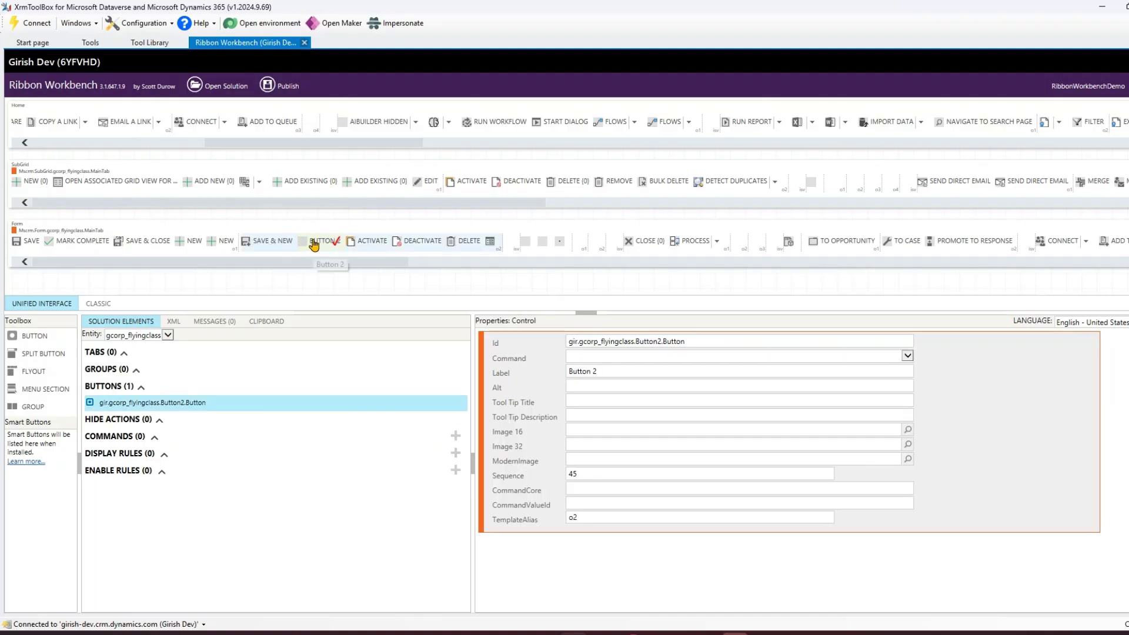
click(315, 244)
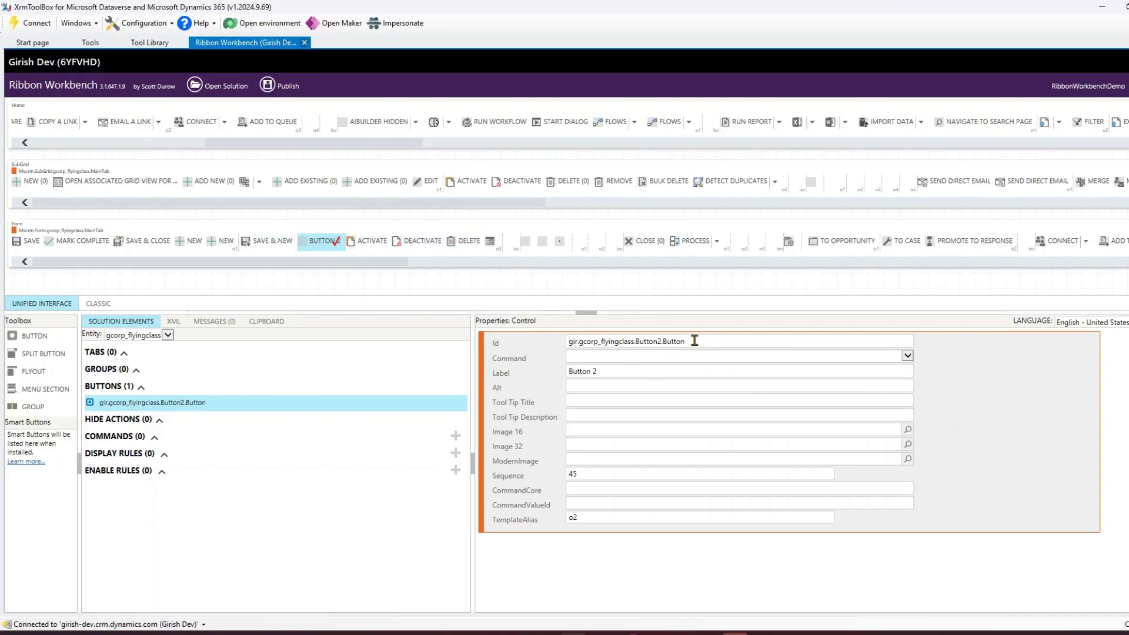
drag(695, 341, 560, 326)
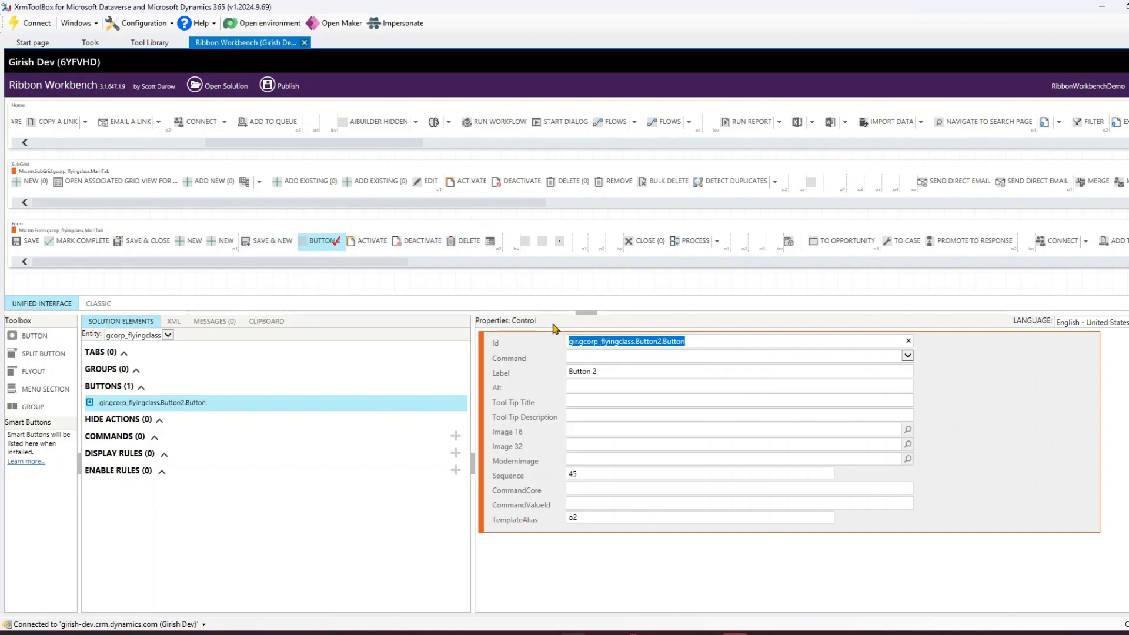
text(UpgradeClass)
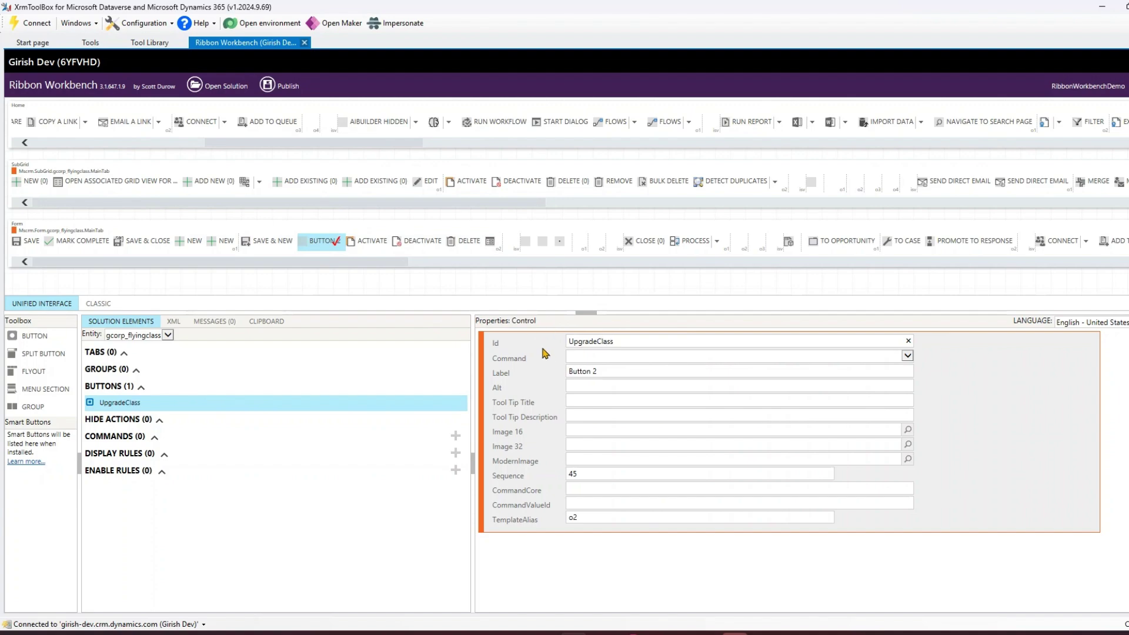
click(603, 372)
text(Upgr)
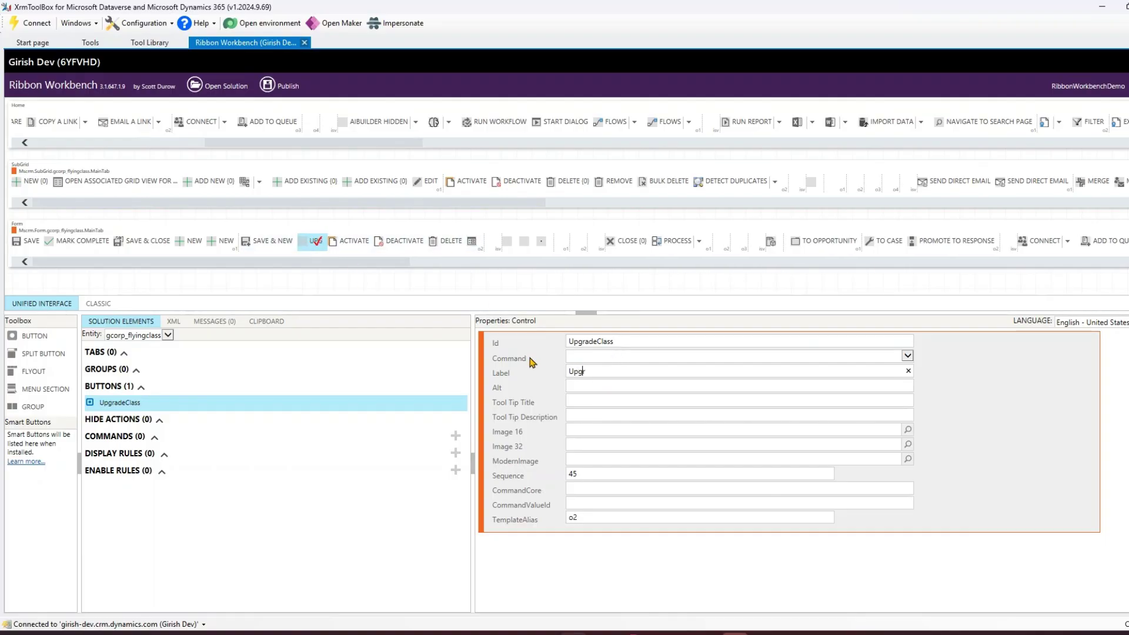
text(ade Class)
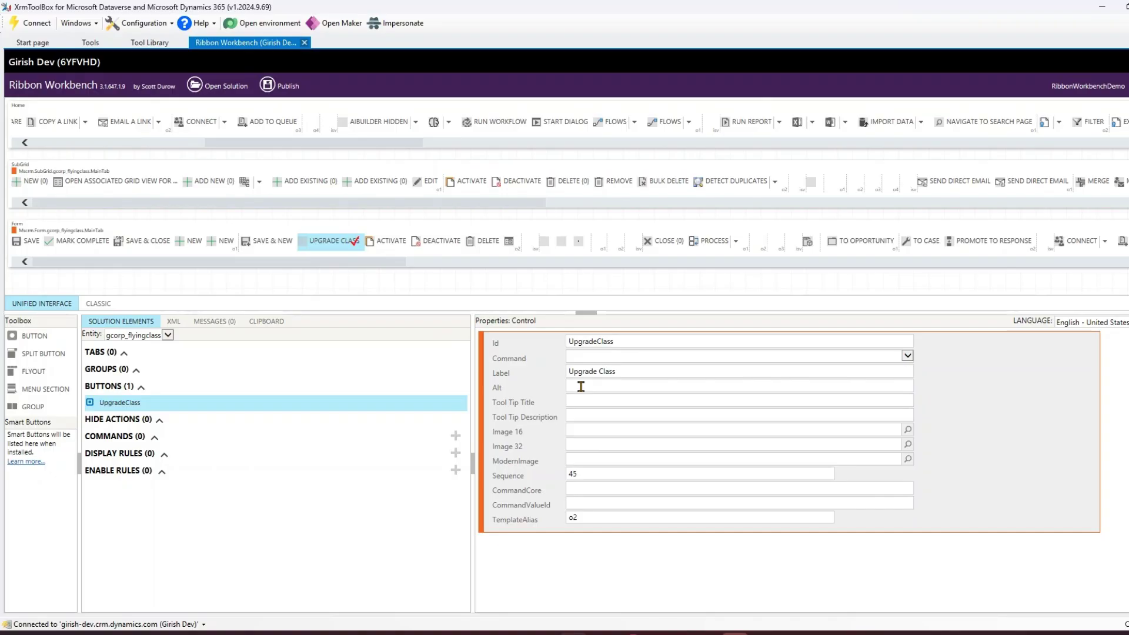
Copy the button's label "Upgrade Class" into its Alt, Tool Tip Title and Tool Tip Description properties
triple_click(622, 371)
key(ctrl+c)
click(610, 385)
key(ctrl+v)
click(598, 402)
key(ctrl+v)
key(ctrl+v)
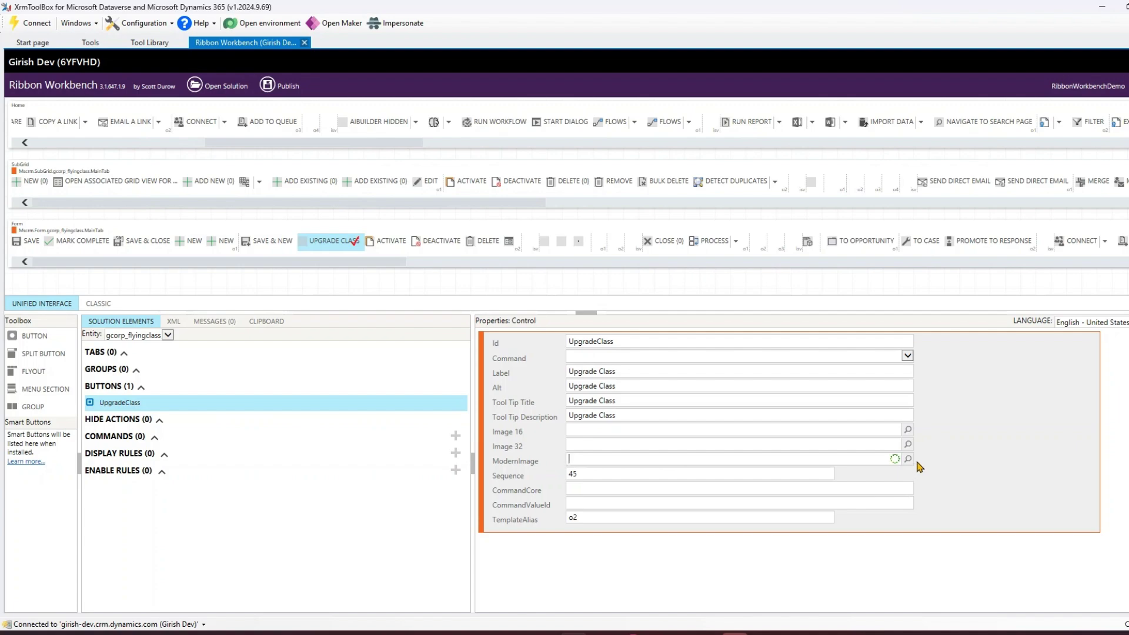
Set the Upgrade Class button's ModernImage to the msfp_SatisfactionMatrix_32 web resource and publish the solution
drag(921, 491, 925, 510)
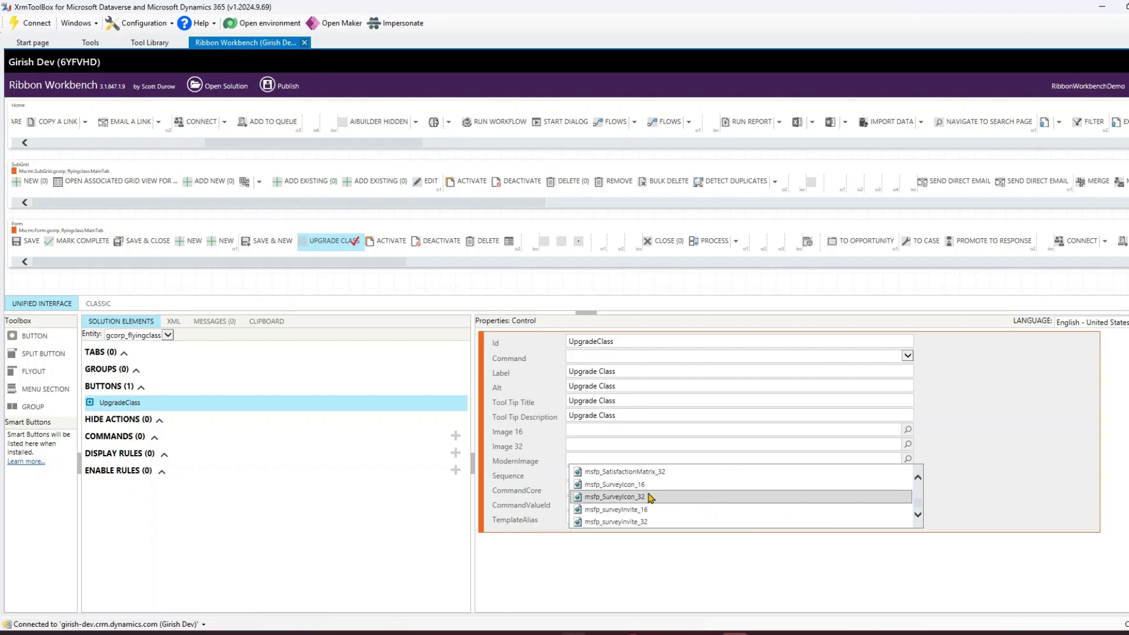
click(643, 473)
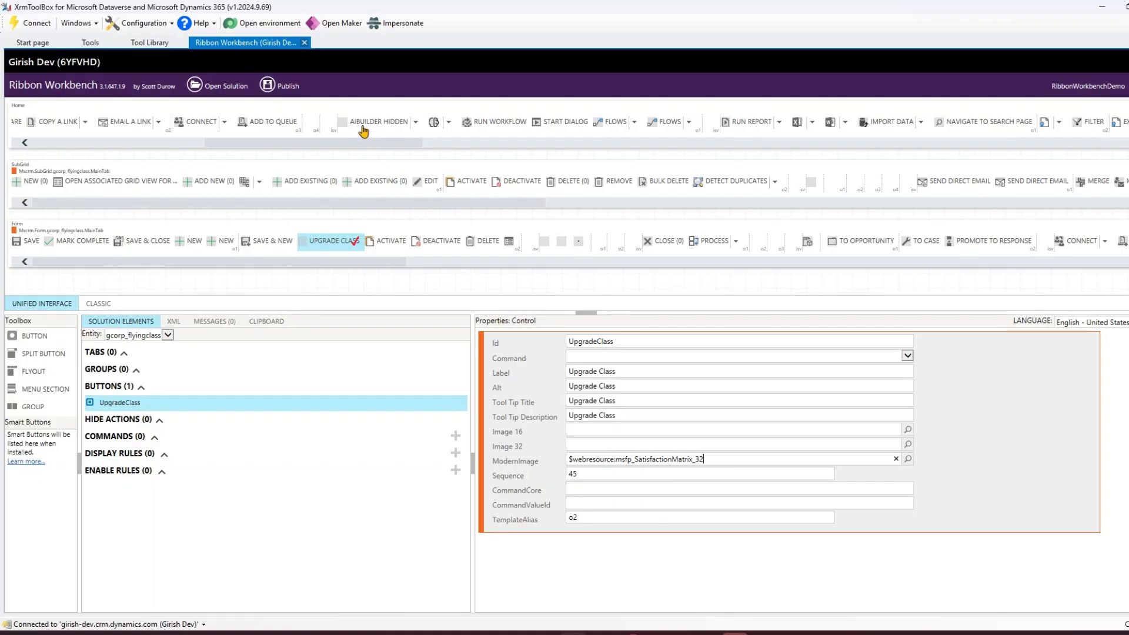
click(288, 87)
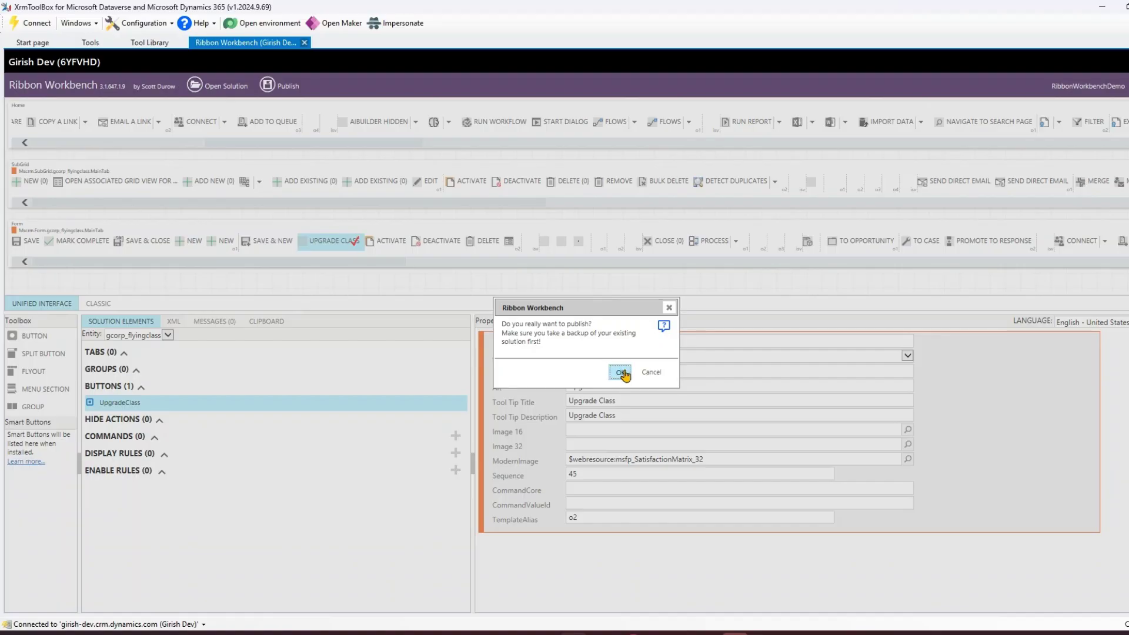
click(622, 373)
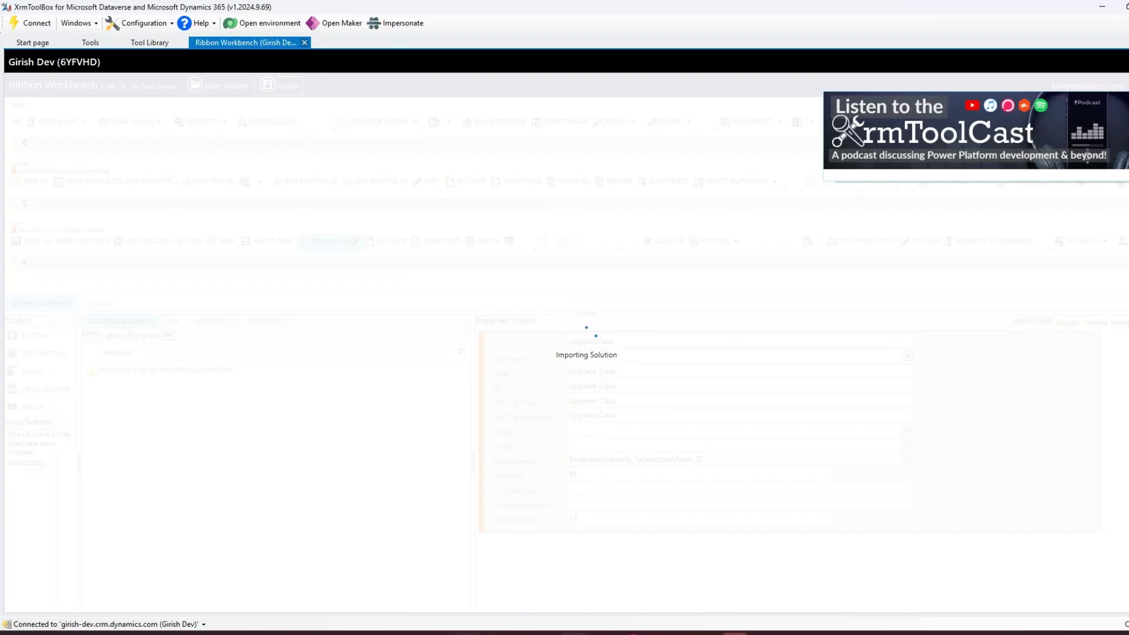
Switch to the browser and open the Flying Classes view's command bar editor in a new tab from the World Airlines Management System app designer
click(465, 632)
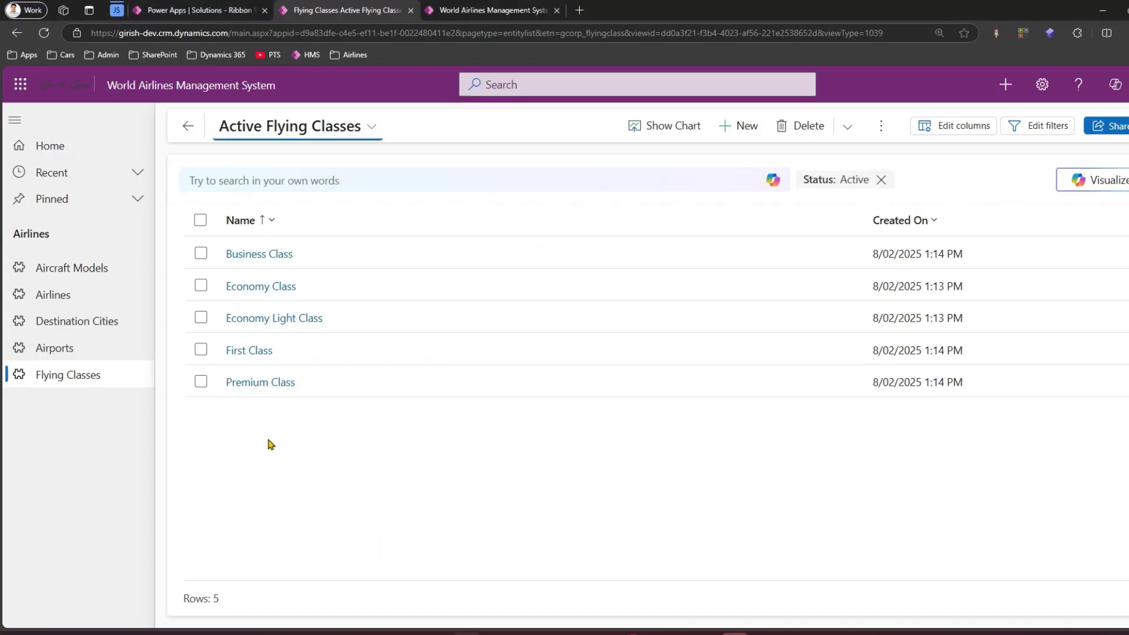
click(184, 9)
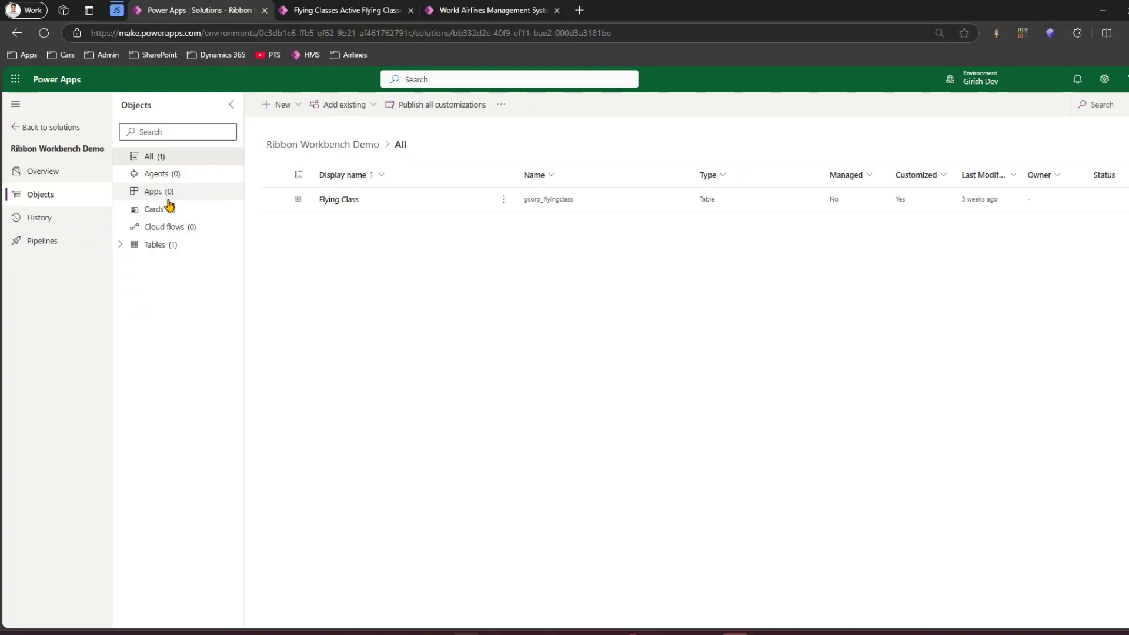
click(471, 8)
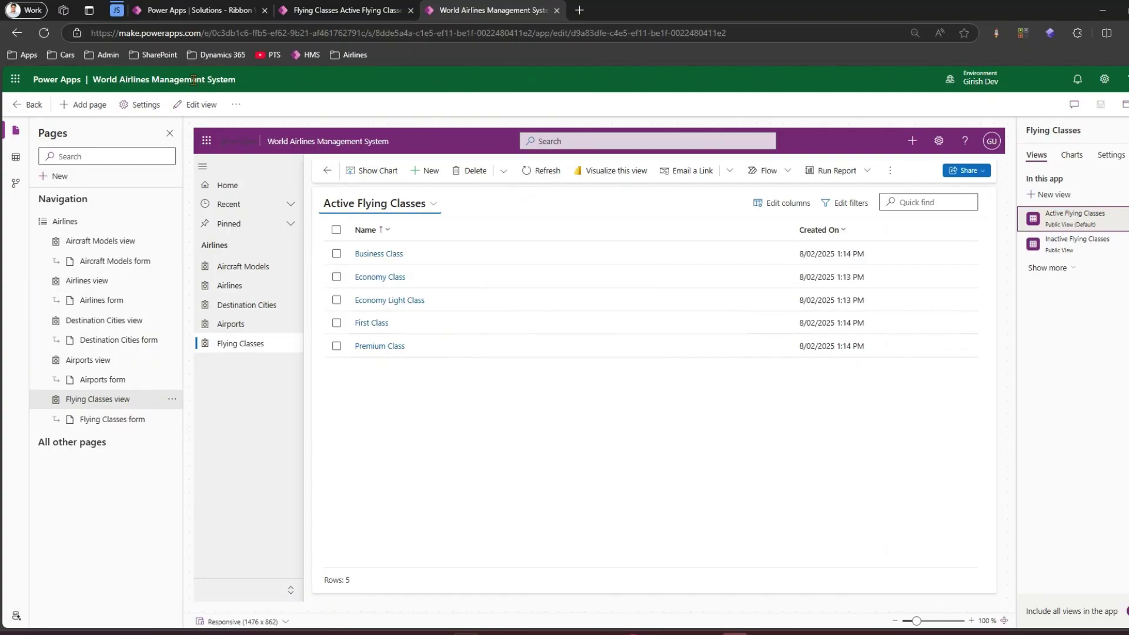
click(172, 401)
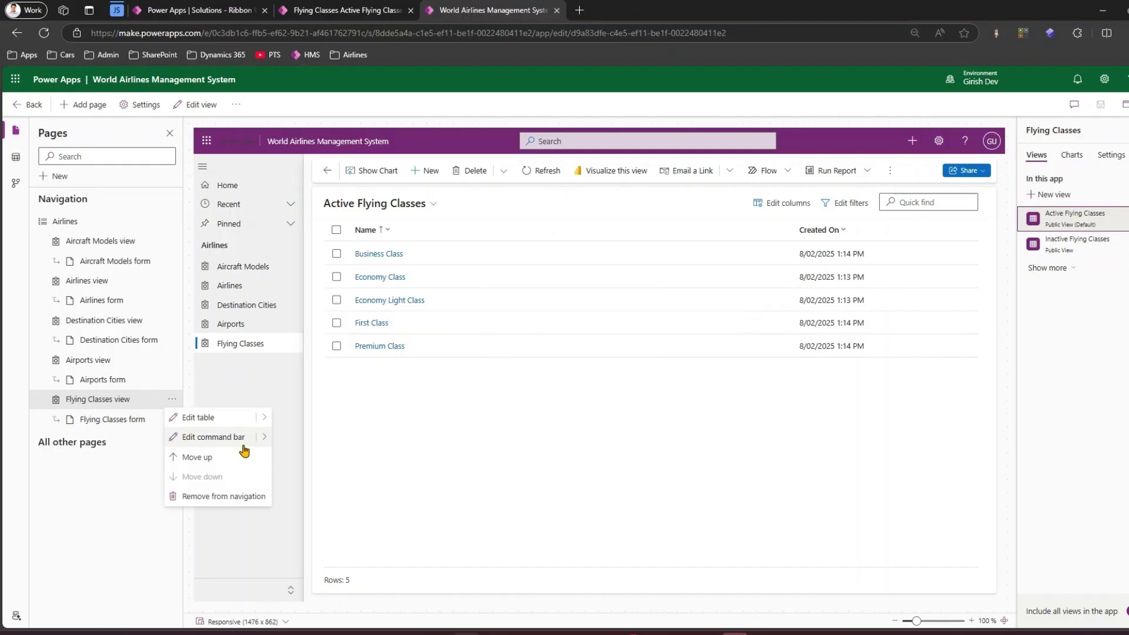
mouse_move(255, 441)
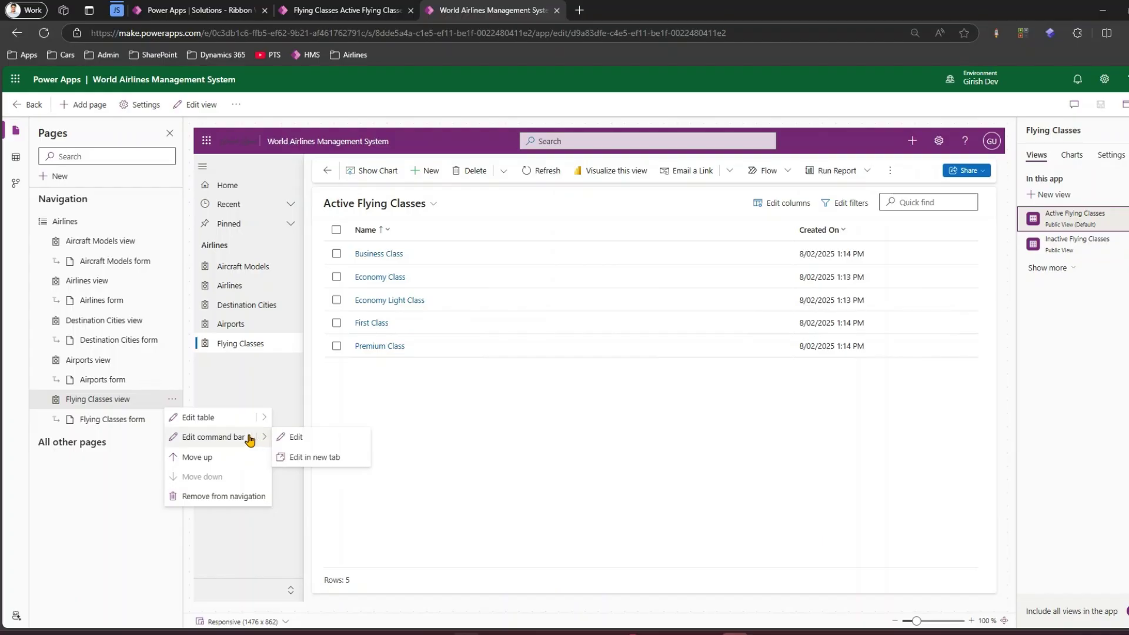
click(302, 459)
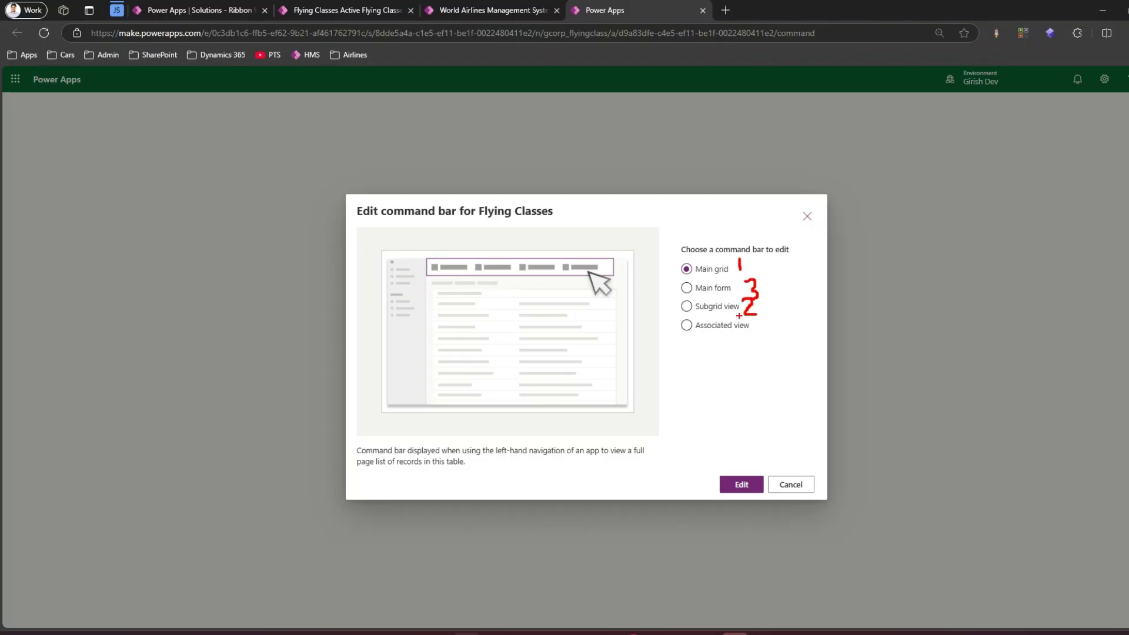
Compare the main form, subgrid view and associated view command bar choices, and open the main form command bar of Flying Classes
mouse_move(683, 314)
mouse_down()
mouse_move(700, 330)
mouse_move(654, 334)
mouse_up()
key(Escape)
click(686, 288)
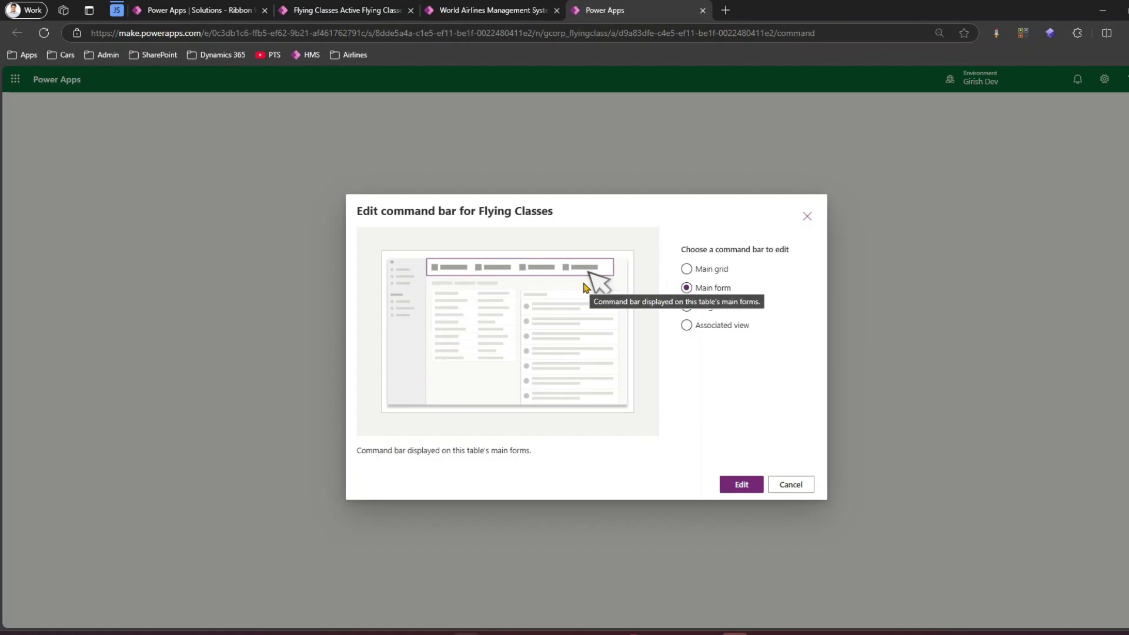
click(688, 308)
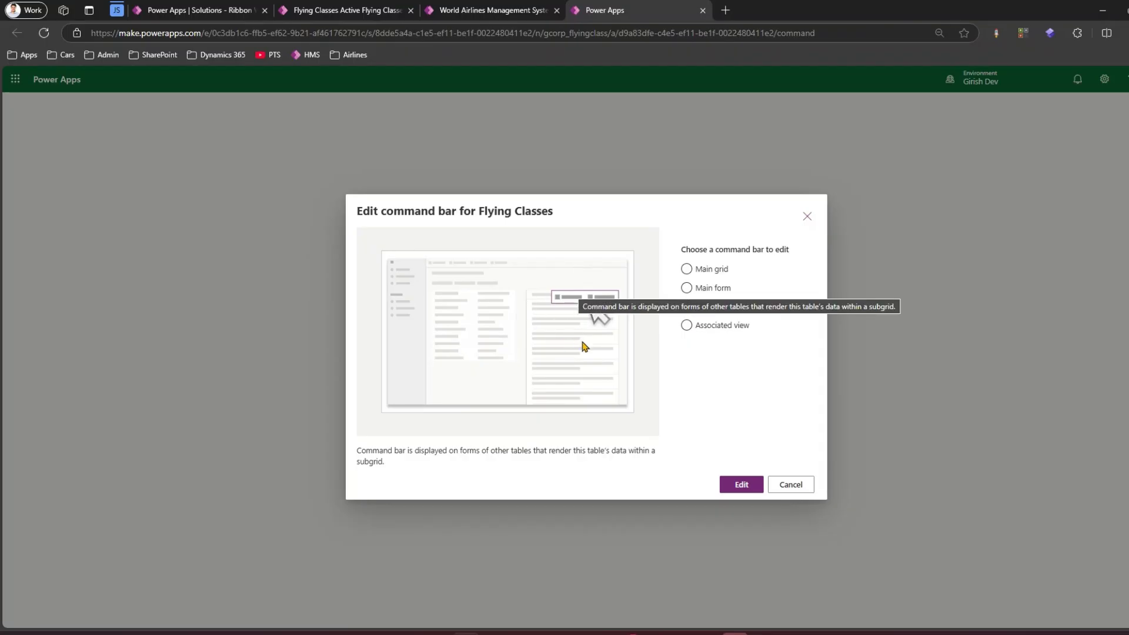
click(687, 326)
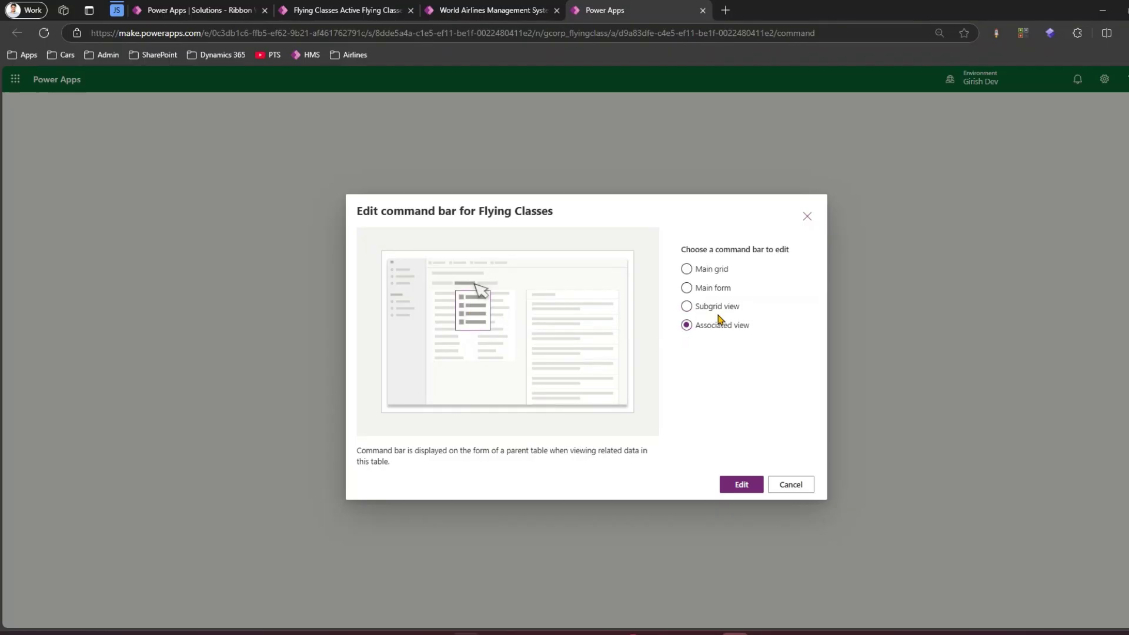
click(687, 288)
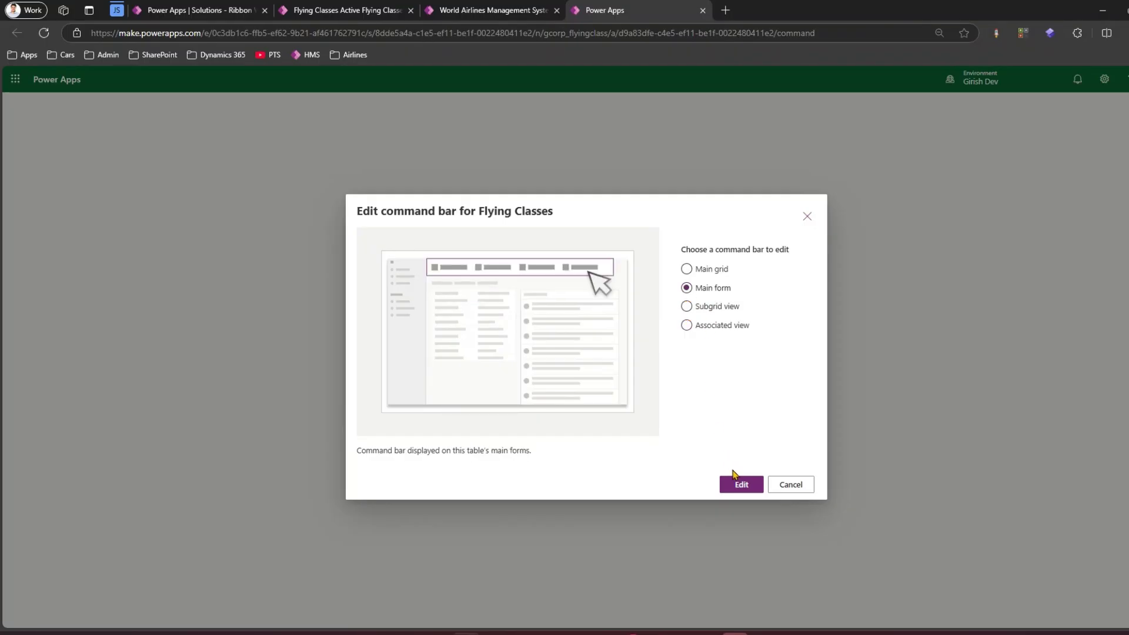
click(756, 486)
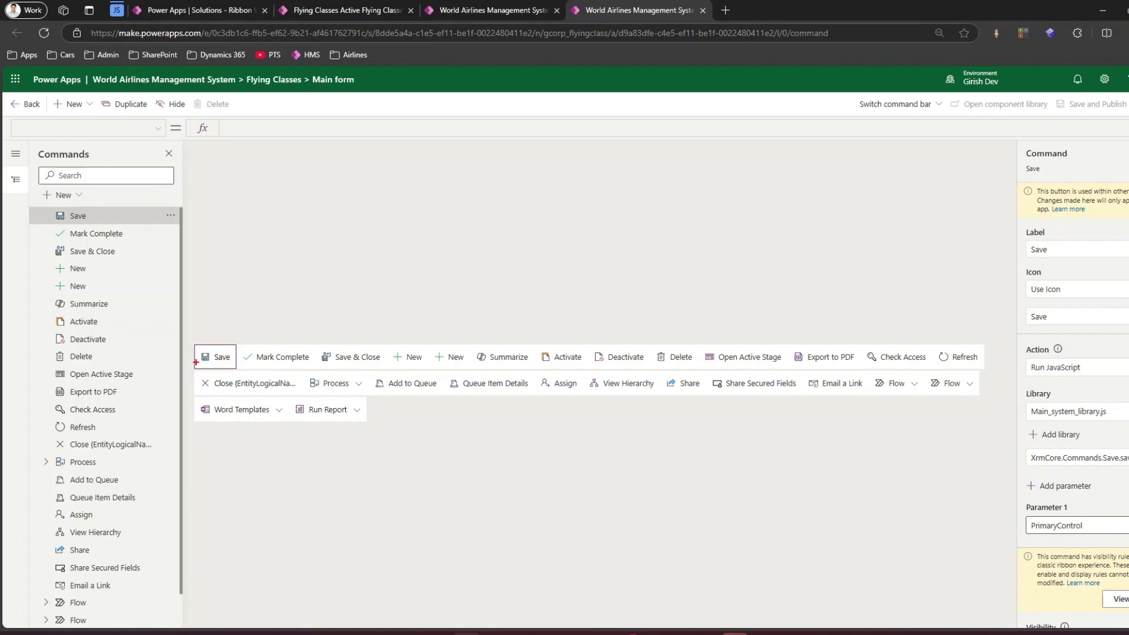
Examine the Save and Mark Complete command properties on the main form command bar without overriding the locked editing session
mouse_move(186, 339)
mouse_down()
mouse_move(219, 381)
mouse_move(245, 374)
mouse_up()
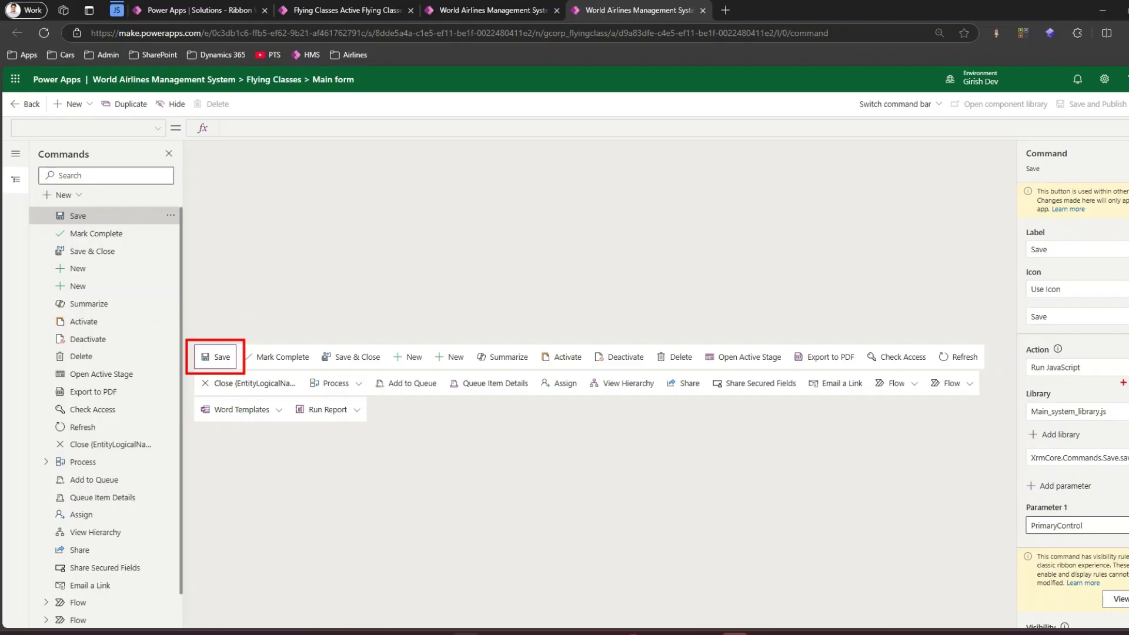
mouse_move(1016, 332)
mouse_down()
mouse_move(1031, 411)
mouse_move(1128, 487)
mouse_move(1128, 523)
mouse_up()
key(Escape)
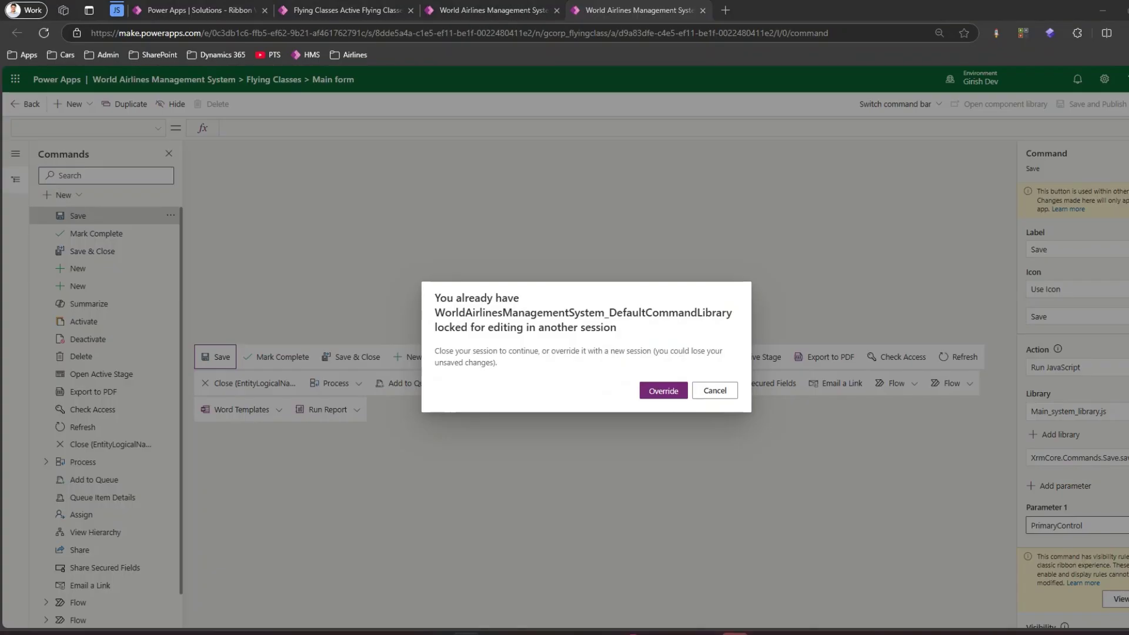
click(712, 392)
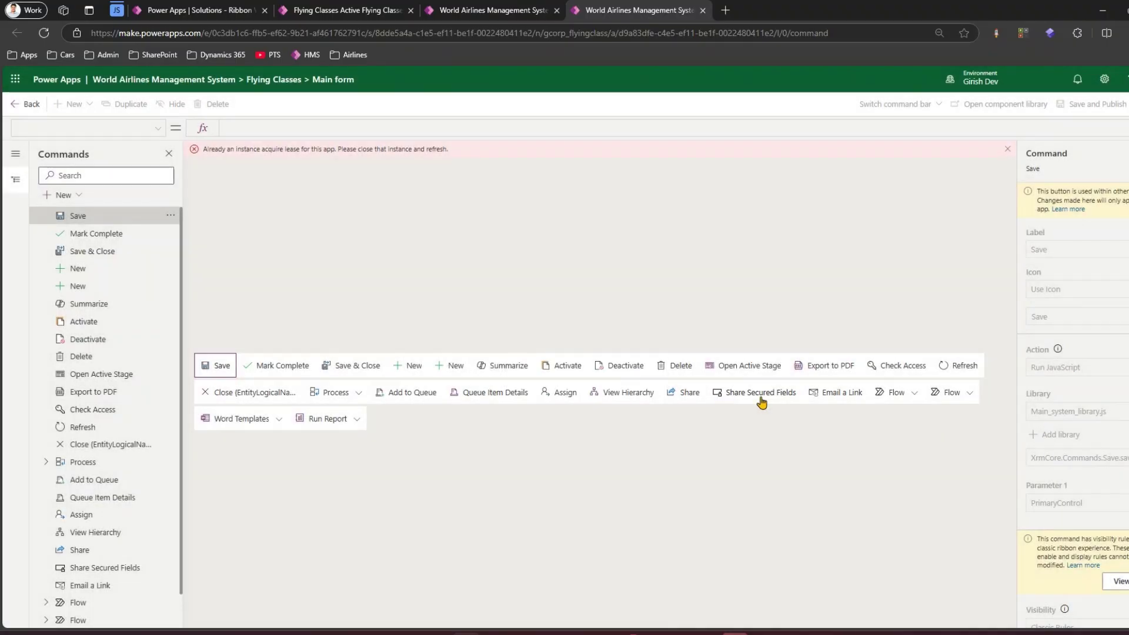
click(259, 373)
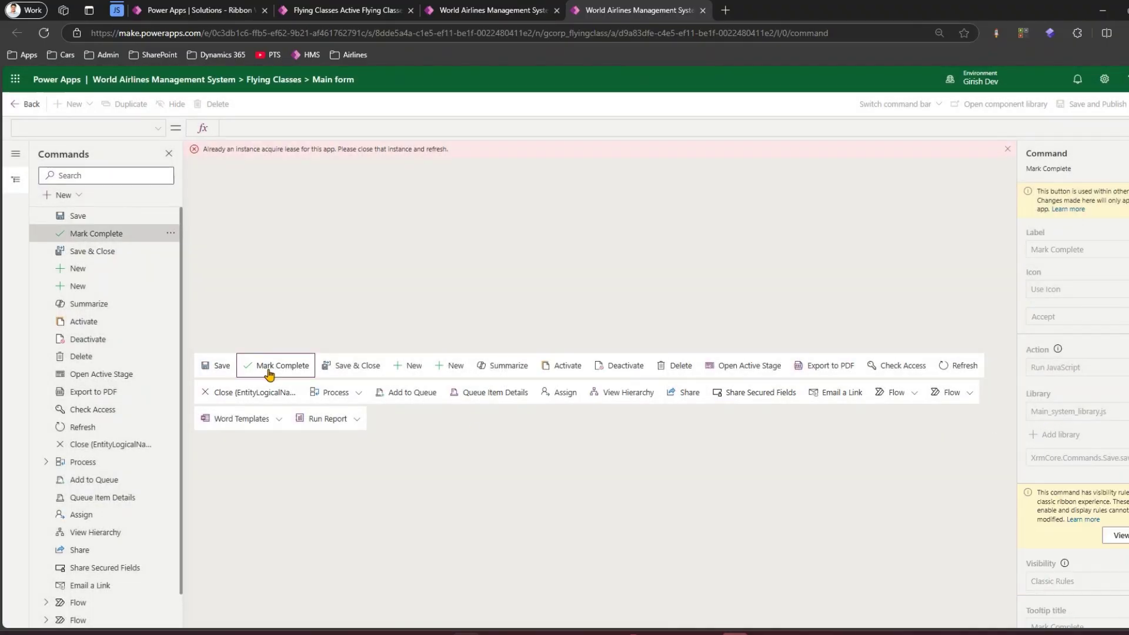
click(229, 375)
scroll(1053, 538, down, 5)
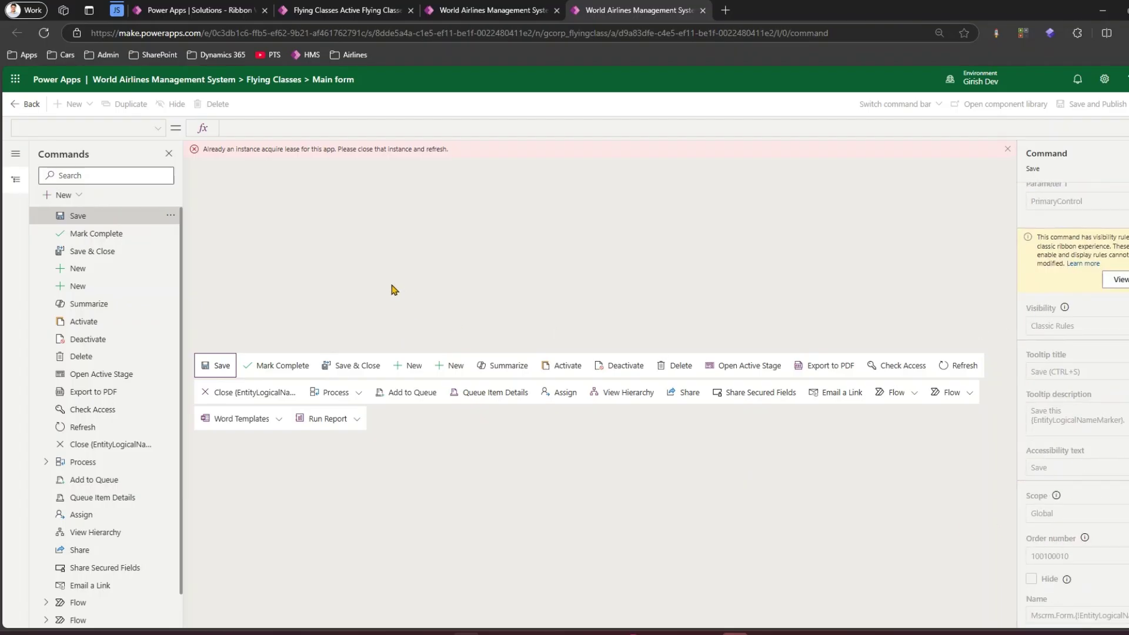
click(1008, 149)
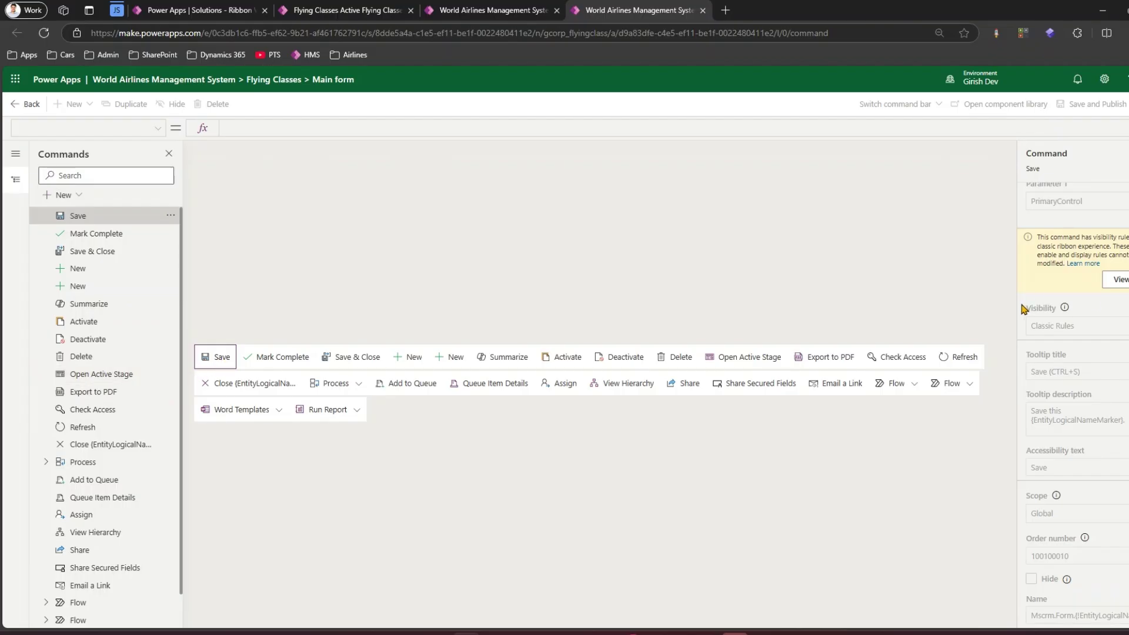
mouse_move(1020, 298)
mouse_down()
mouse_move(1128, 465)
mouse_move(1128, 445)
mouse_up()
mouse_move(1015, 358)
mouse_down()
mouse_move(653, 284)
mouse_move(144, 364)
mouse_move(199, 347)
mouse_up()
mouse_move(1017, 157)
mouse_down()
mouse_move(1128, 246)
mouse_move(1128, 142)
mouse_up()
mouse_move(1013, 195)
mouse_down()
mouse_move(971, 171)
mouse_move(460, 251)
mouse_move(515, 269)
mouse_up()
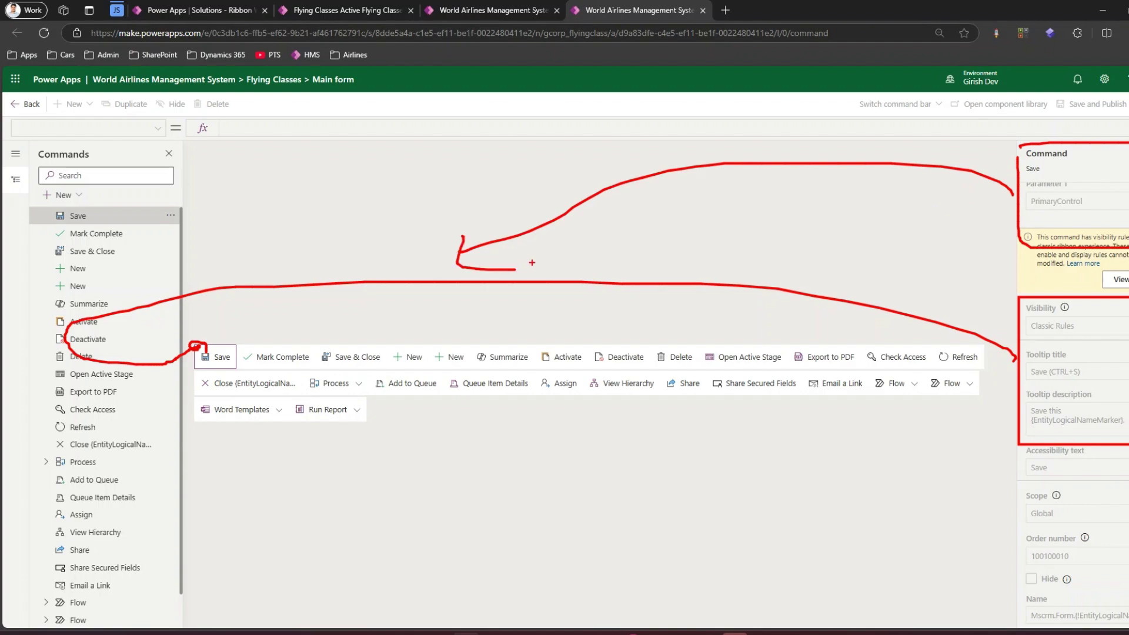
key(Escape)
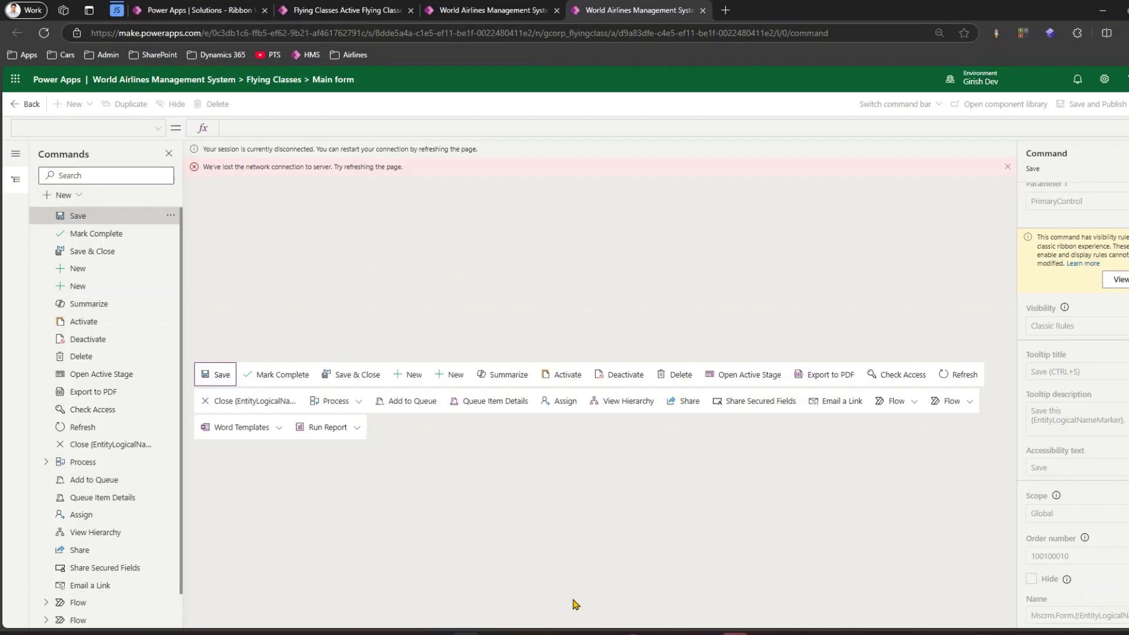
Switch to XrmToolBox to check the publish messages, and return to the Active Flying Classes list in the browser
mouse_move(574, 632)
click(572, 574)
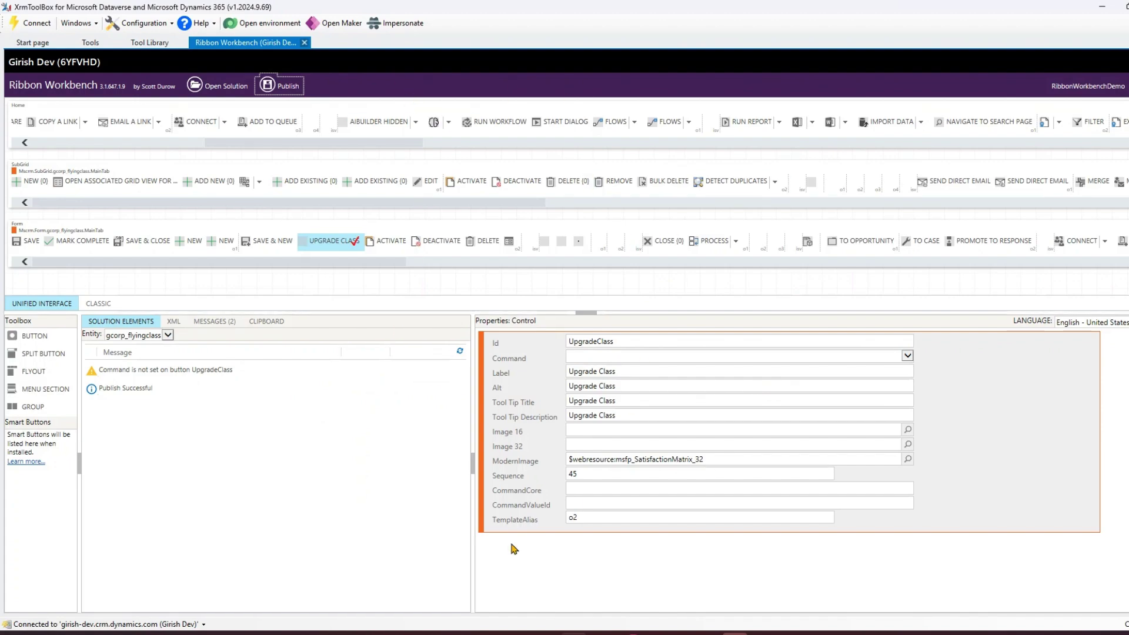
click(444, 512)
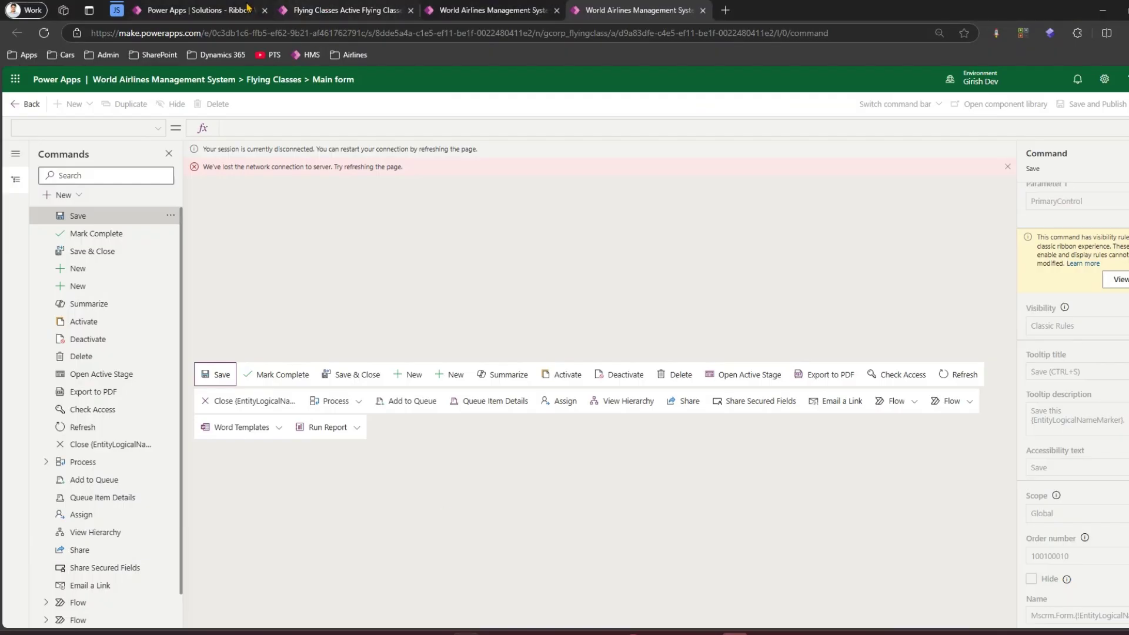
click(310, 9)
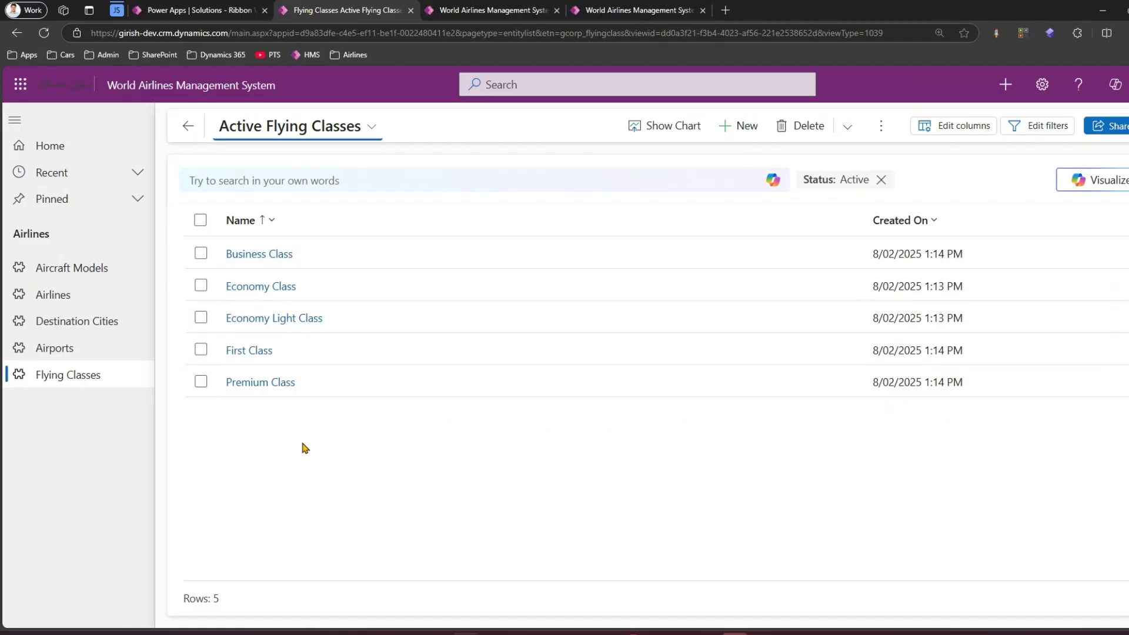
Open the Business Class record, reload it to check its command bar, and return to the Flying Classes list
click(266, 256)
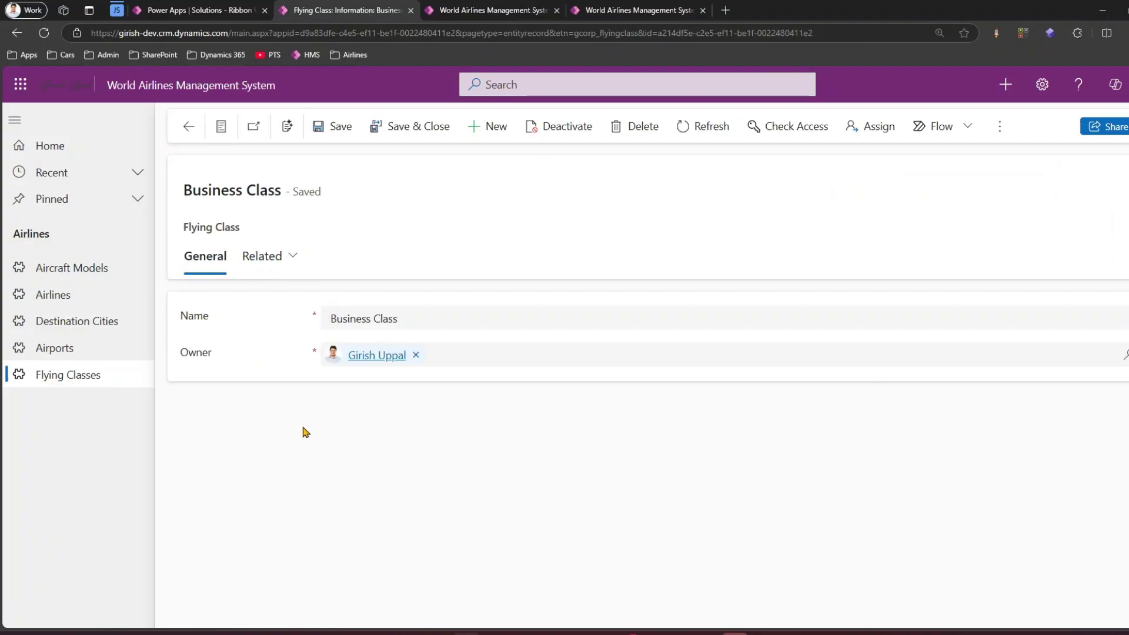
key(F5)
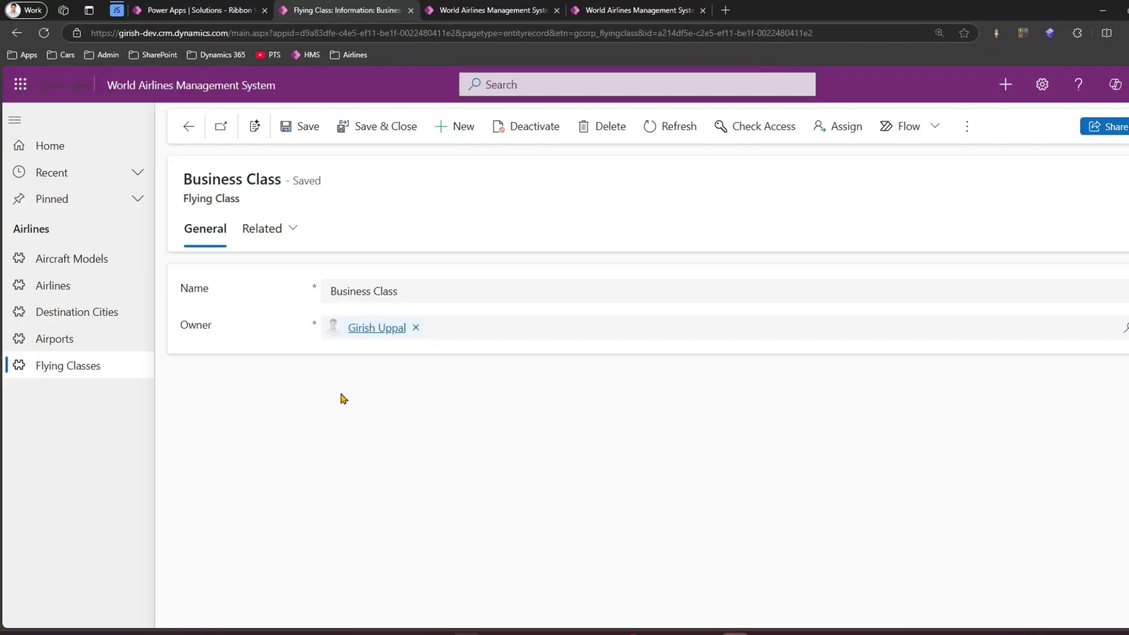
click(92, 368)
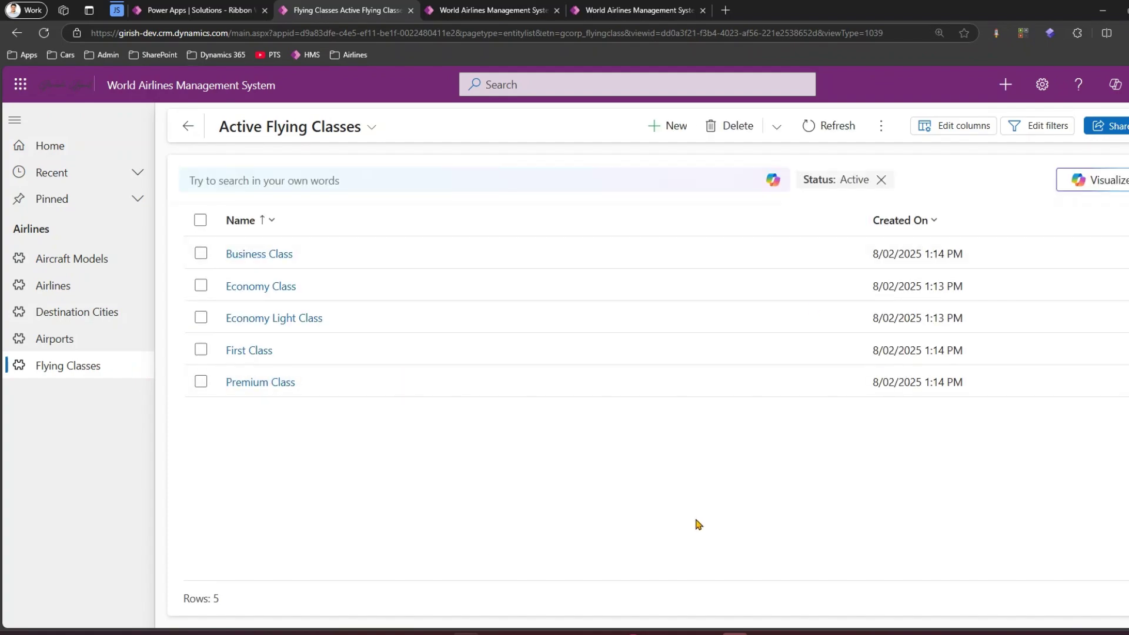
Reload the Active Flying Classes list, open the browser developer tools, and force a hard refresh of the page
key(F5)
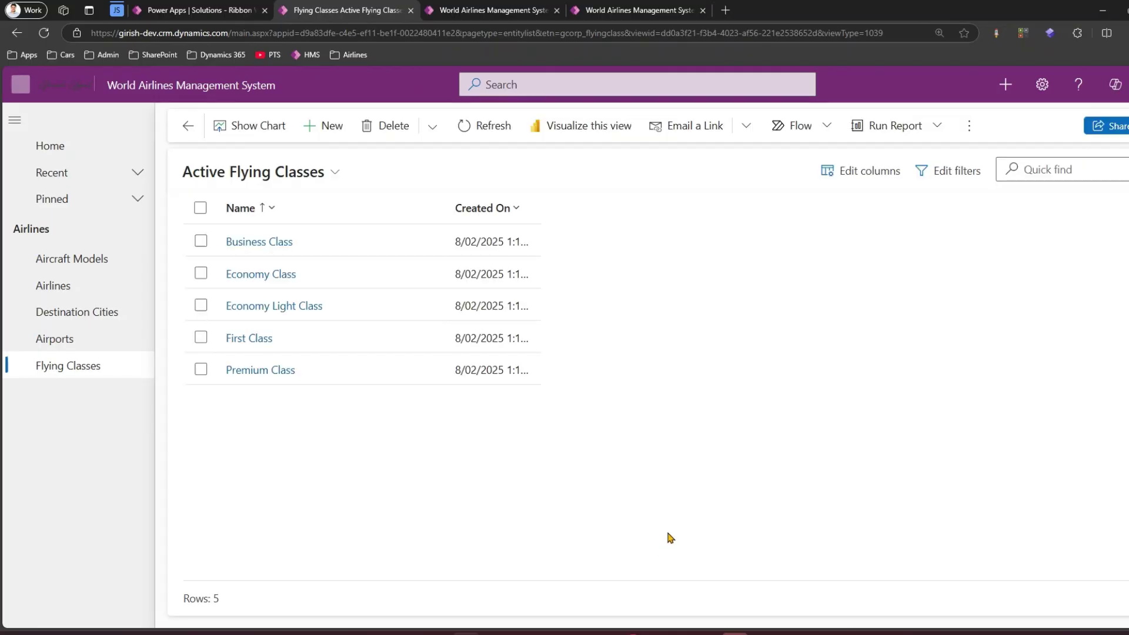
key(F12)
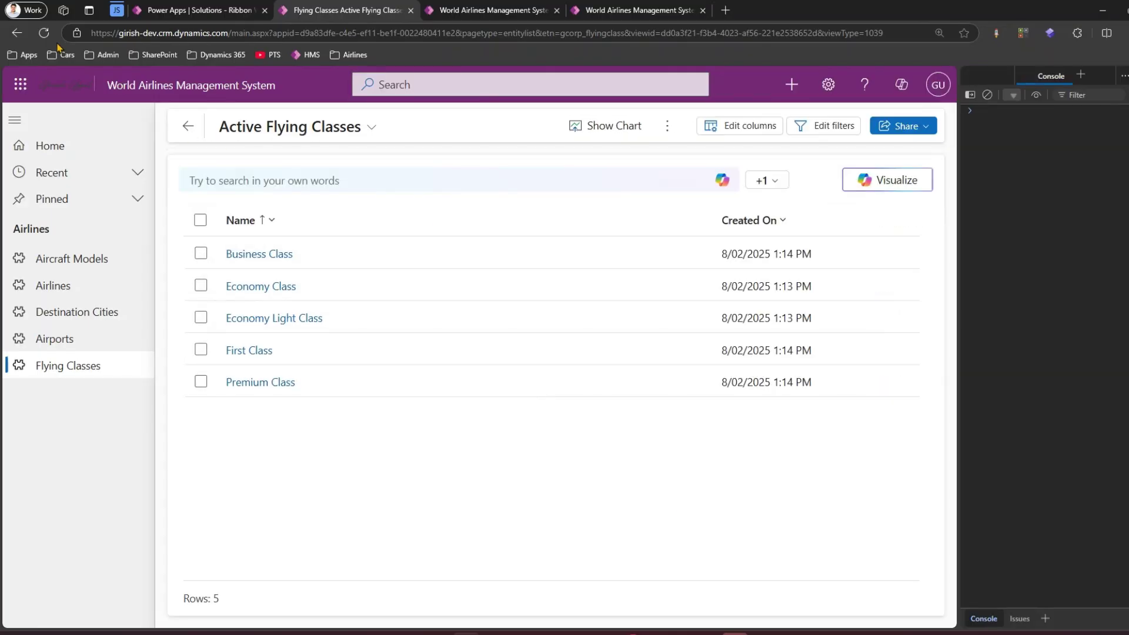
right_click(49, 37)
click(68, 92)
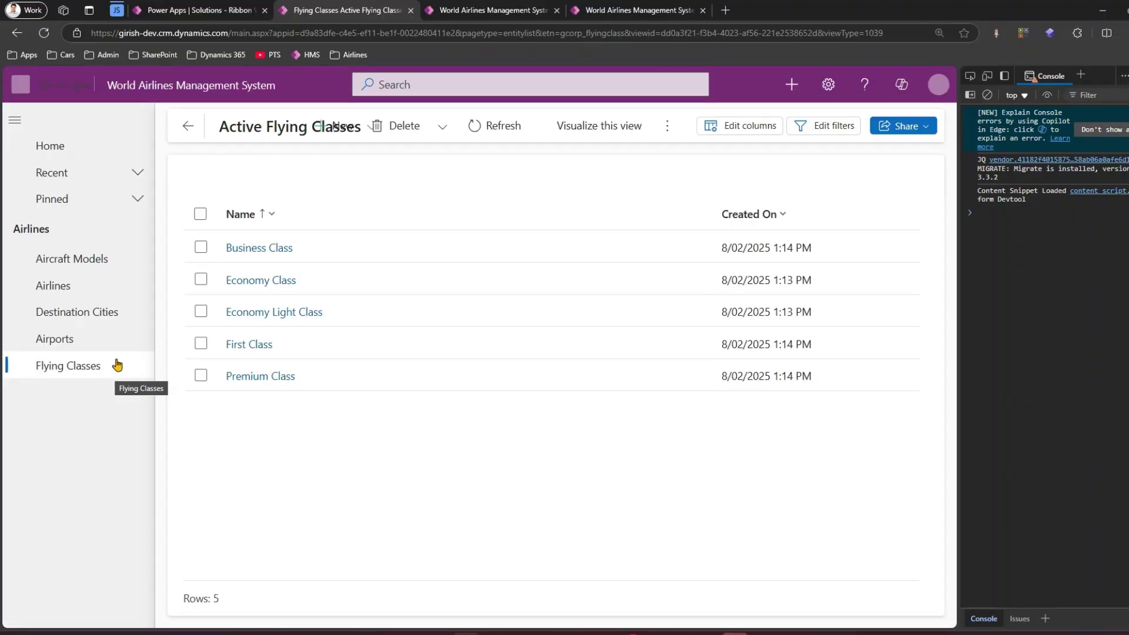
Open the Business Class record, look through its overflow commands for the Upgrade Class button, and reload the record
click(256, 251)
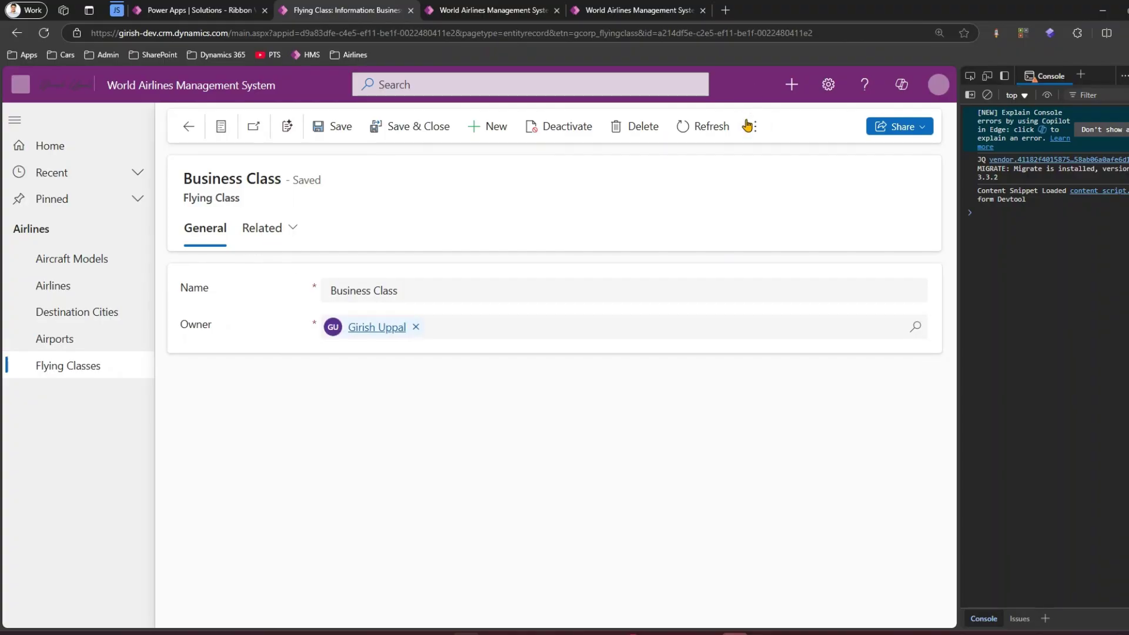
click(744, 126)
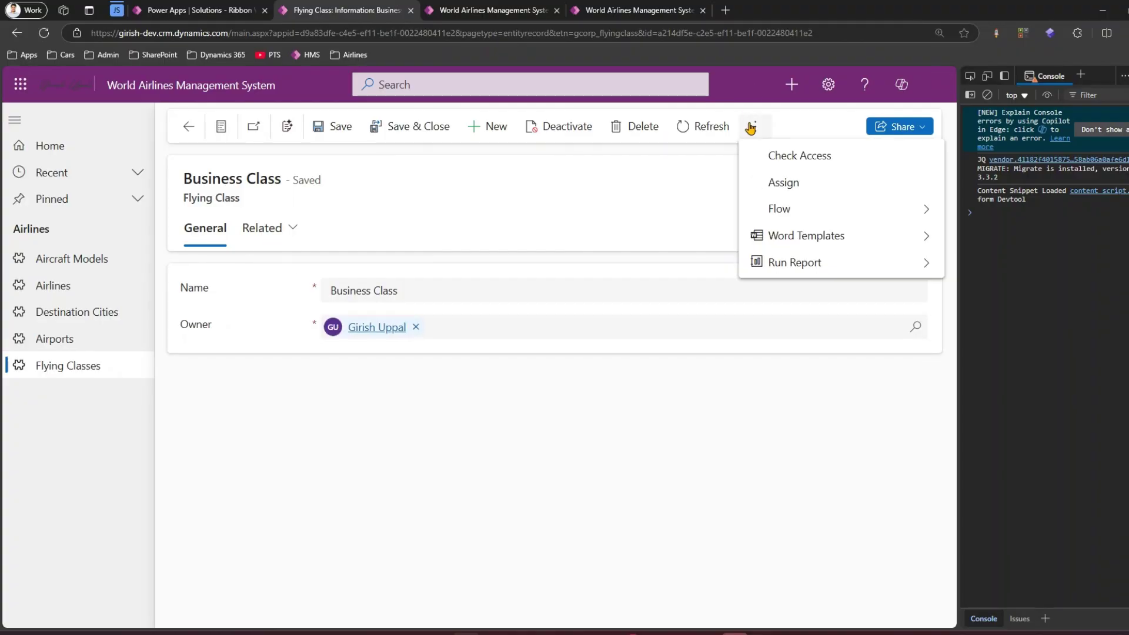
click(604, 458)
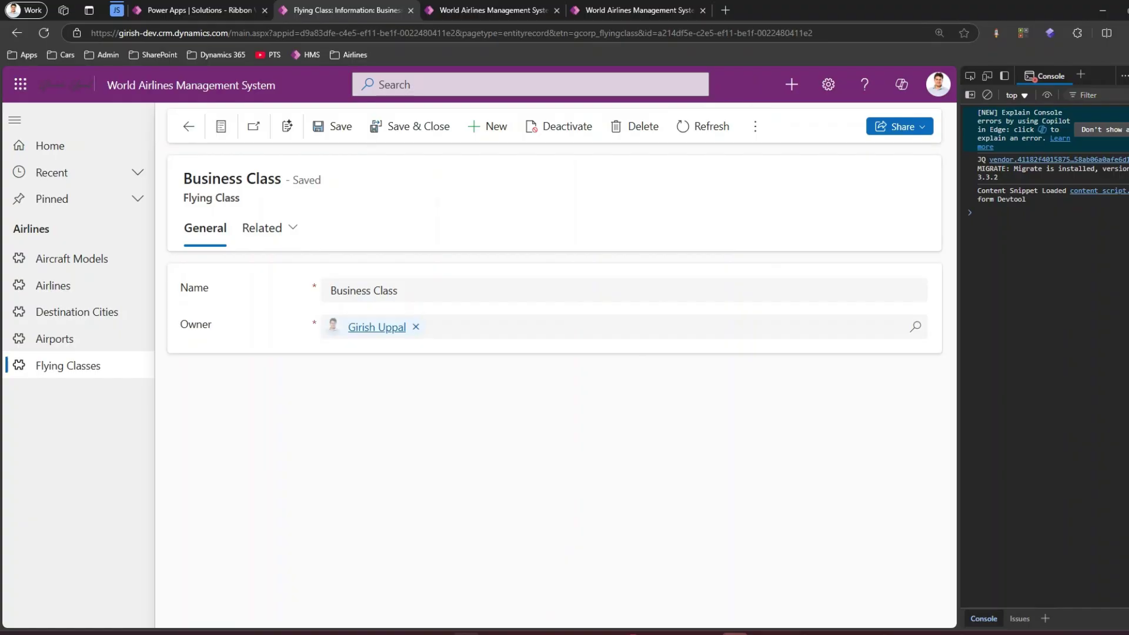
key(F5)
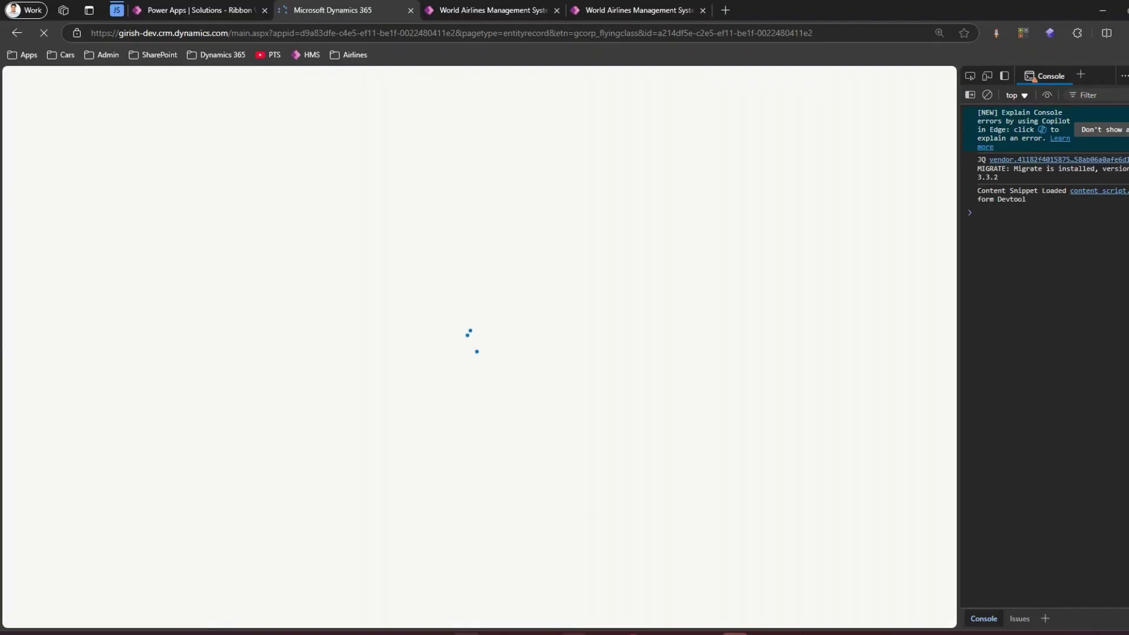
Switch to XrmToolBox, publish the Flying Class ribbon changes again, and check the Business Class record's overflow commands in the browser
key(alt+Tab)
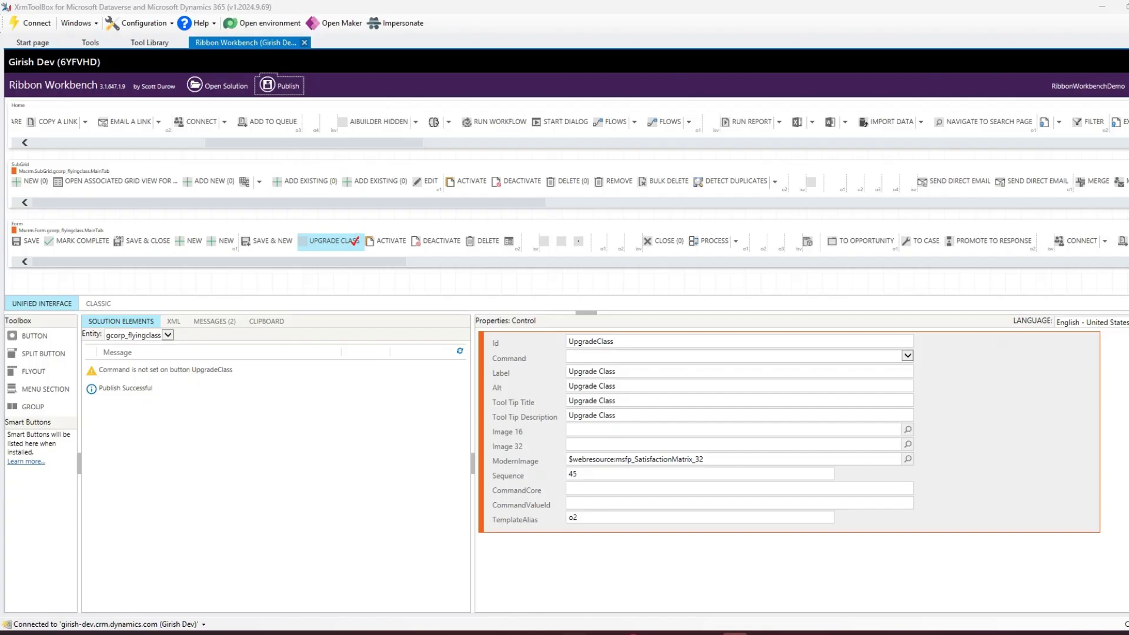
click(280, 91)
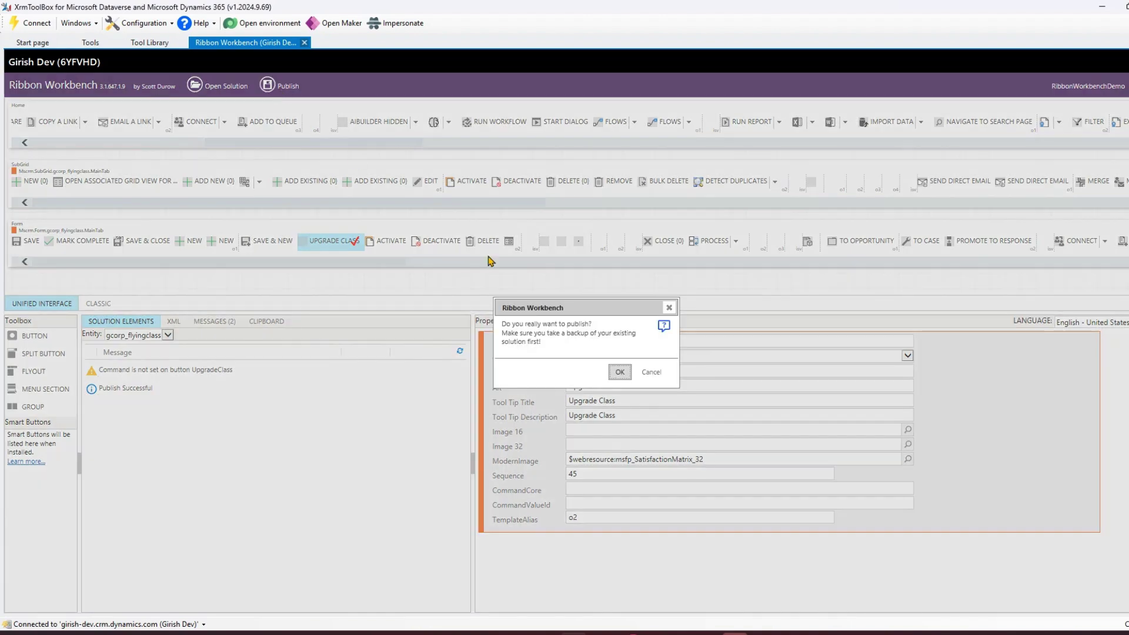
click(618, 372)
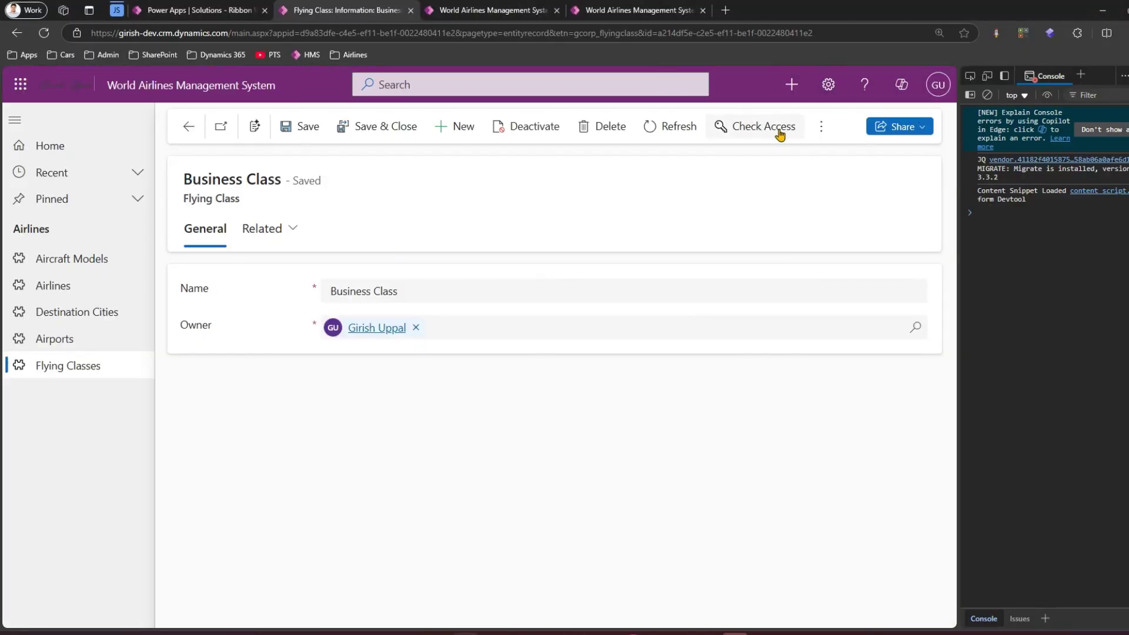
click(821, 128)
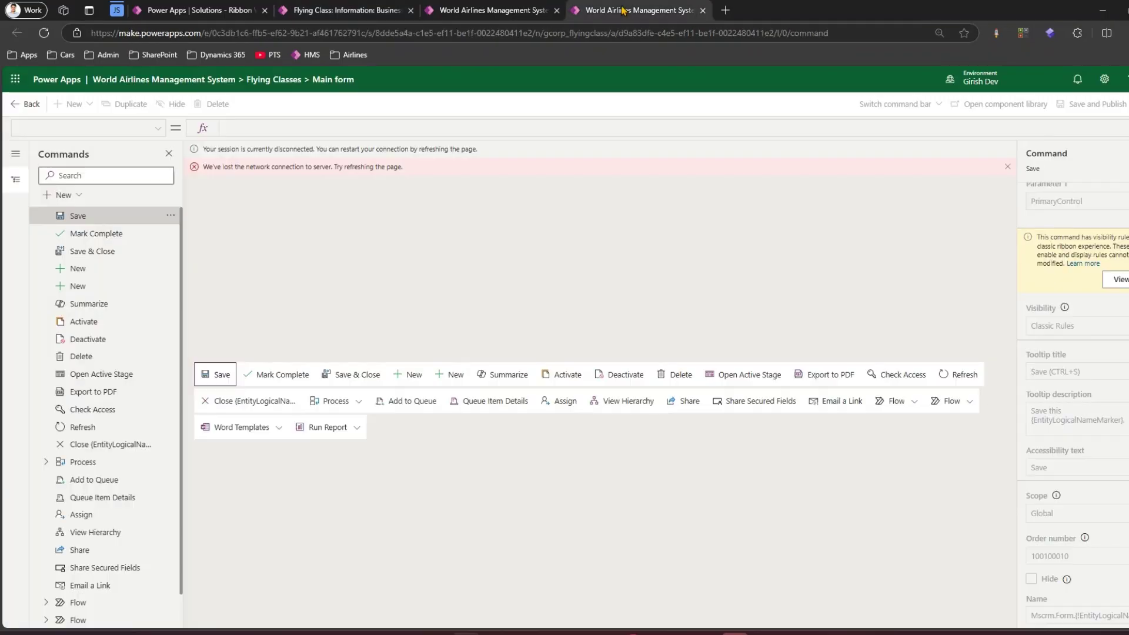
Examine the new command types offered in the Flying Classes main form command editor, dismiss the connection error, and close that tab
click(630, 10)
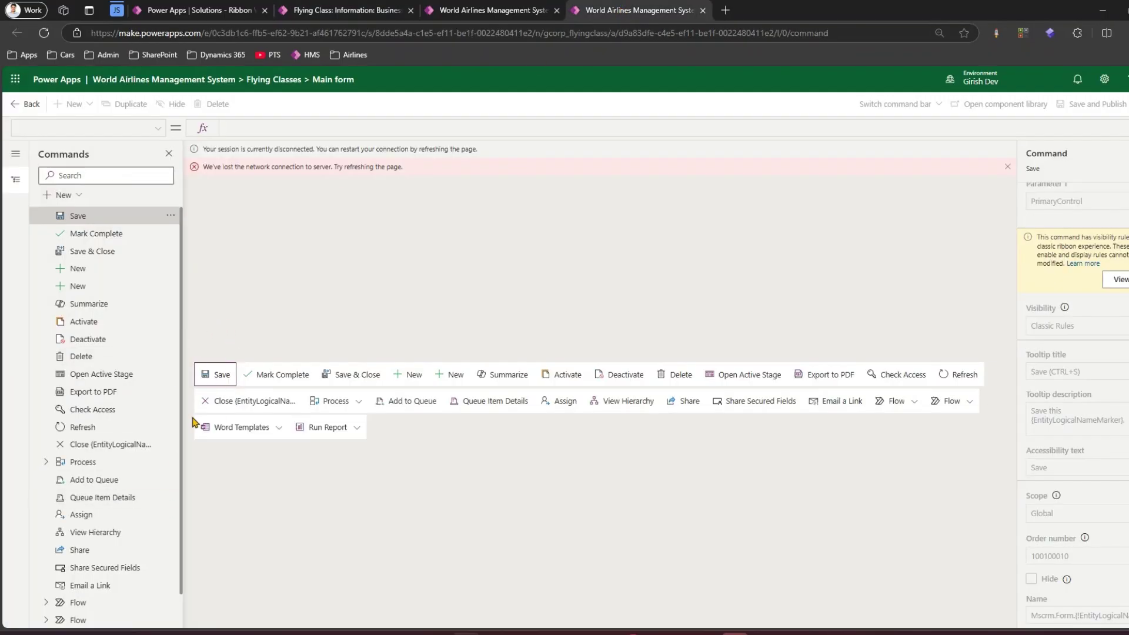
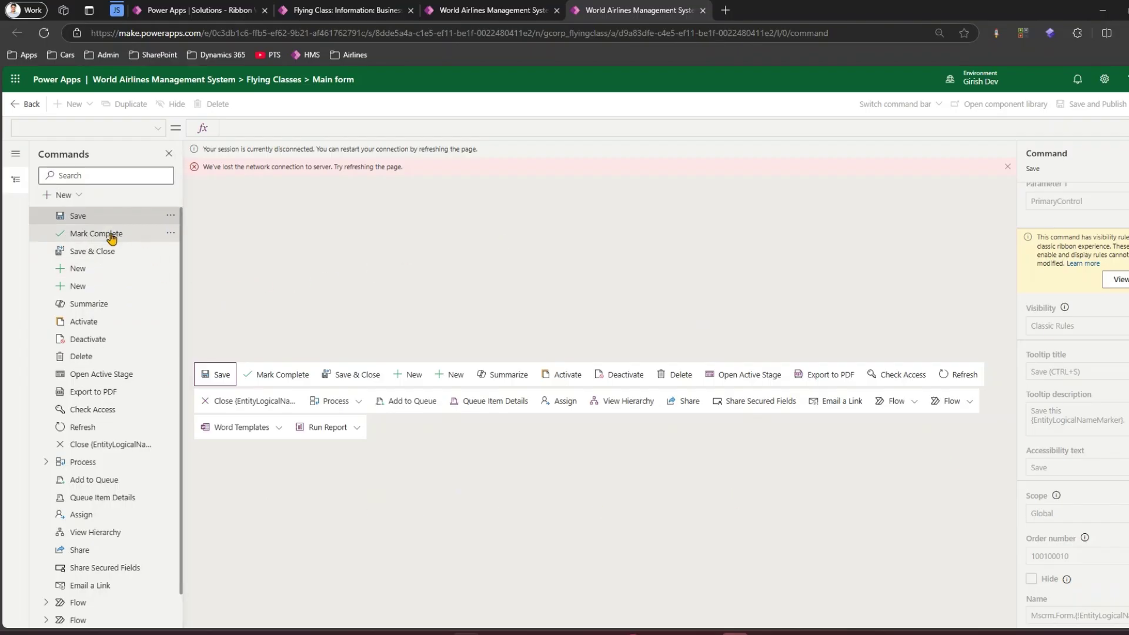
click(78, 197)
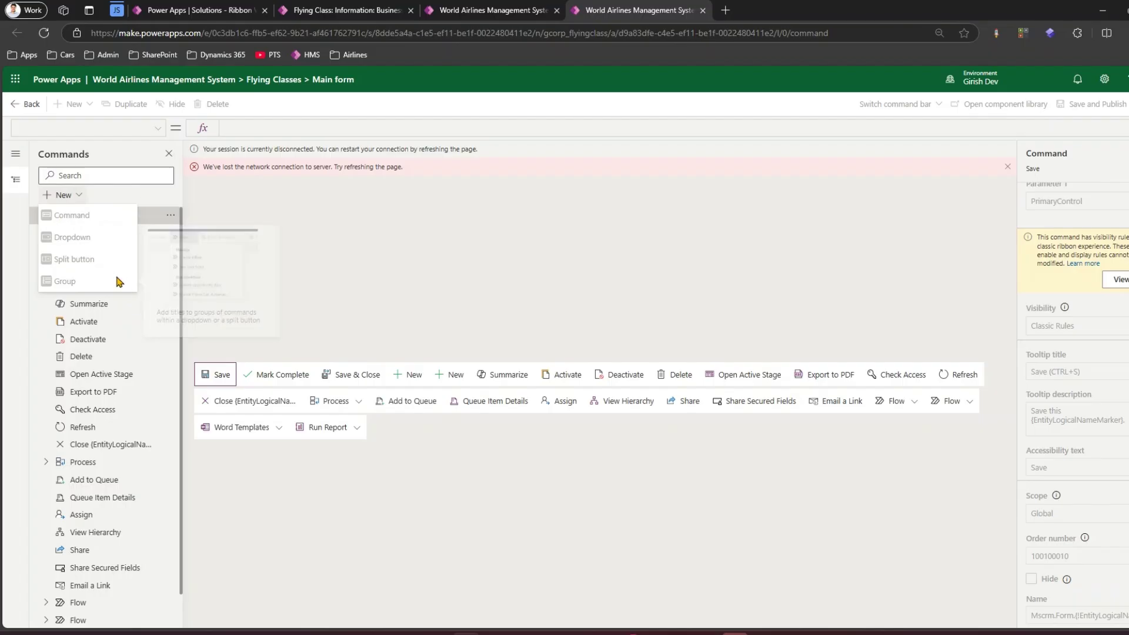
click(361, 285)
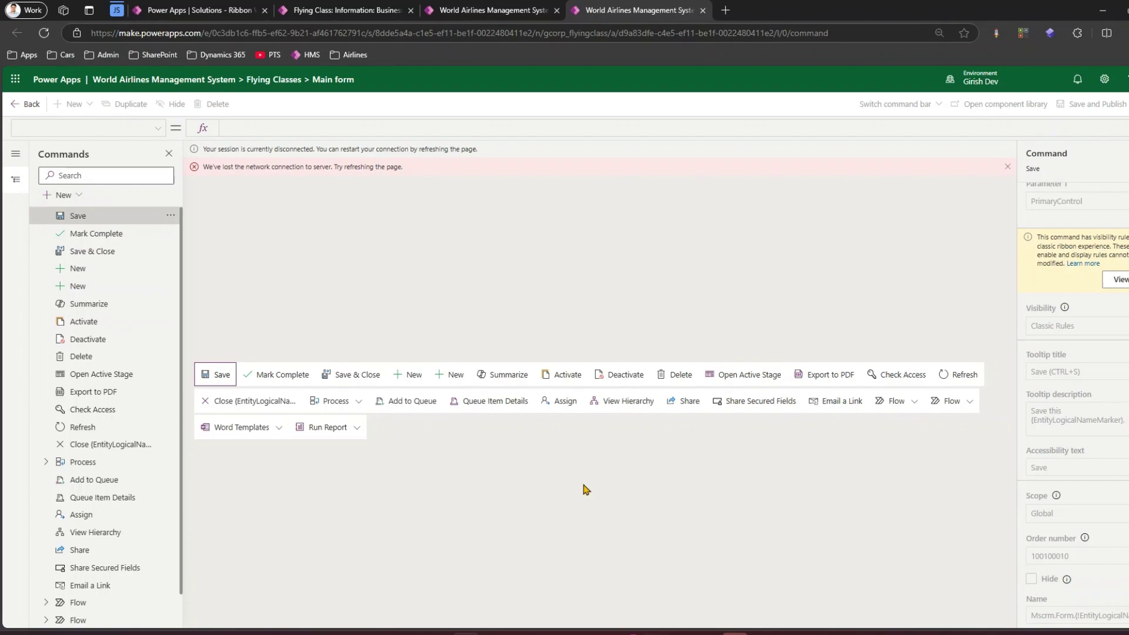
click(1008, 167)
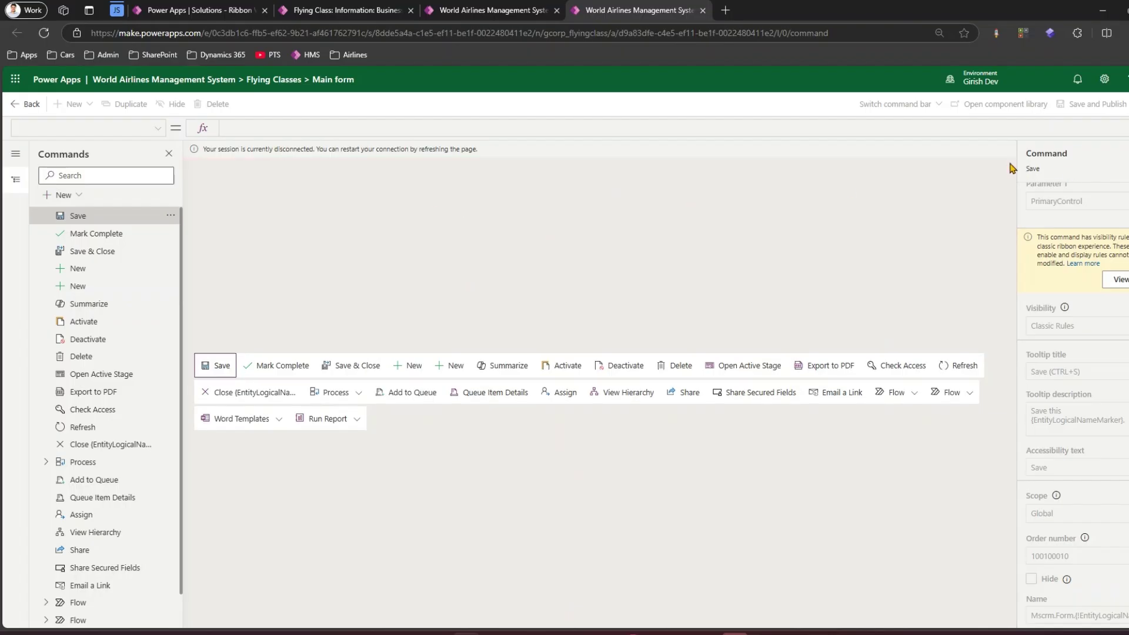
click(73, 196)
click(296, 200)
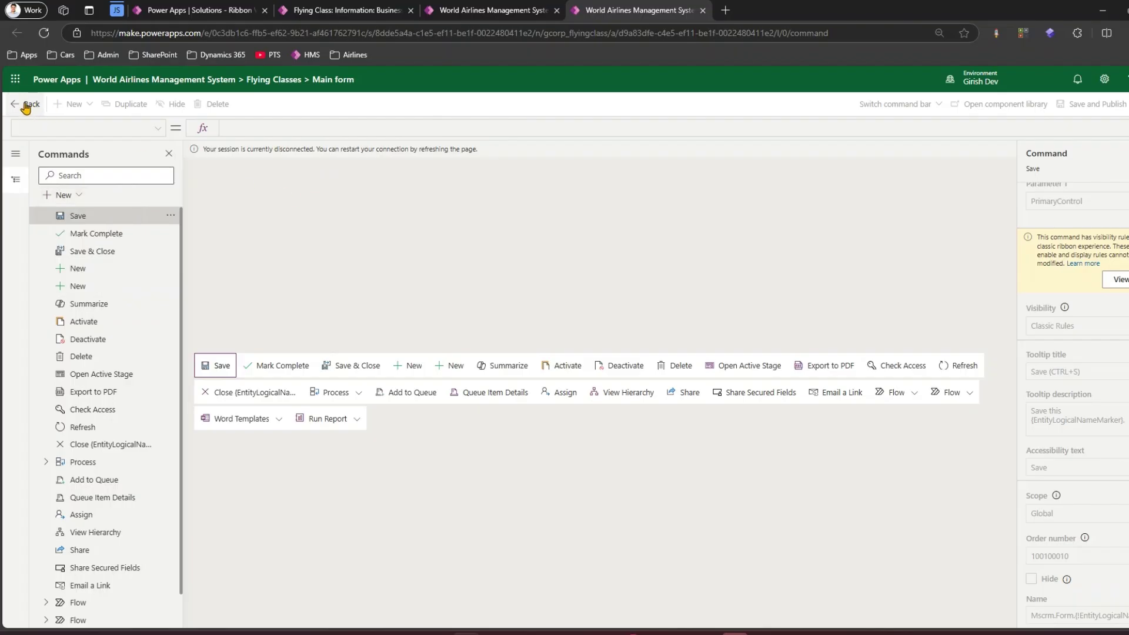
click(704, 10)
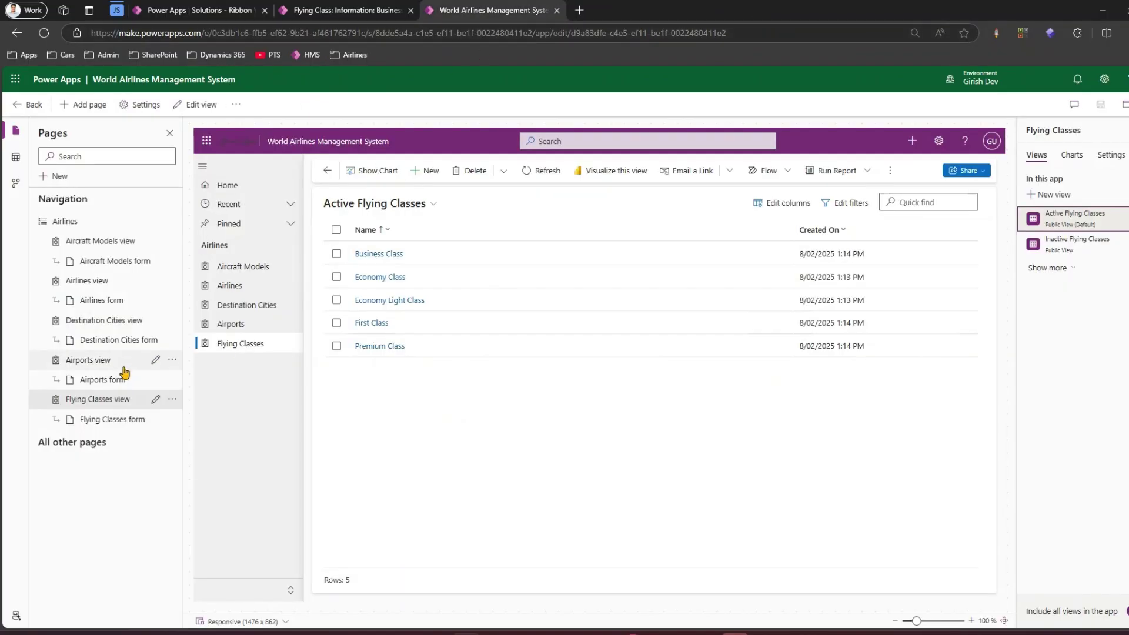
Try to open the main form command bar of Airports for editing from the app designer
click(158, 380)
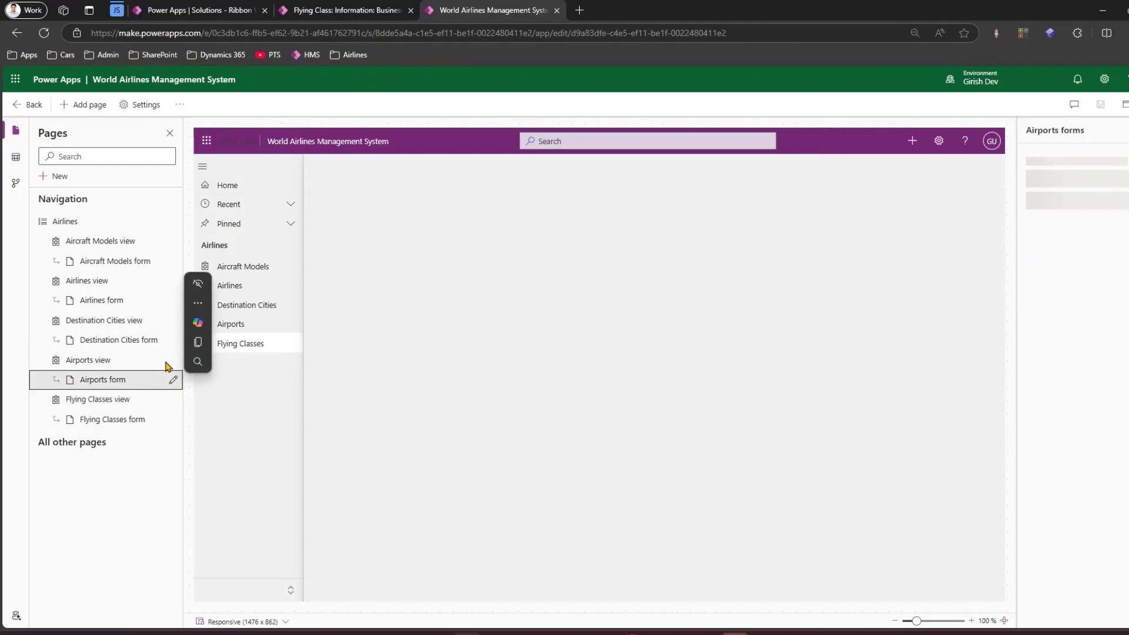
click(158, 361)
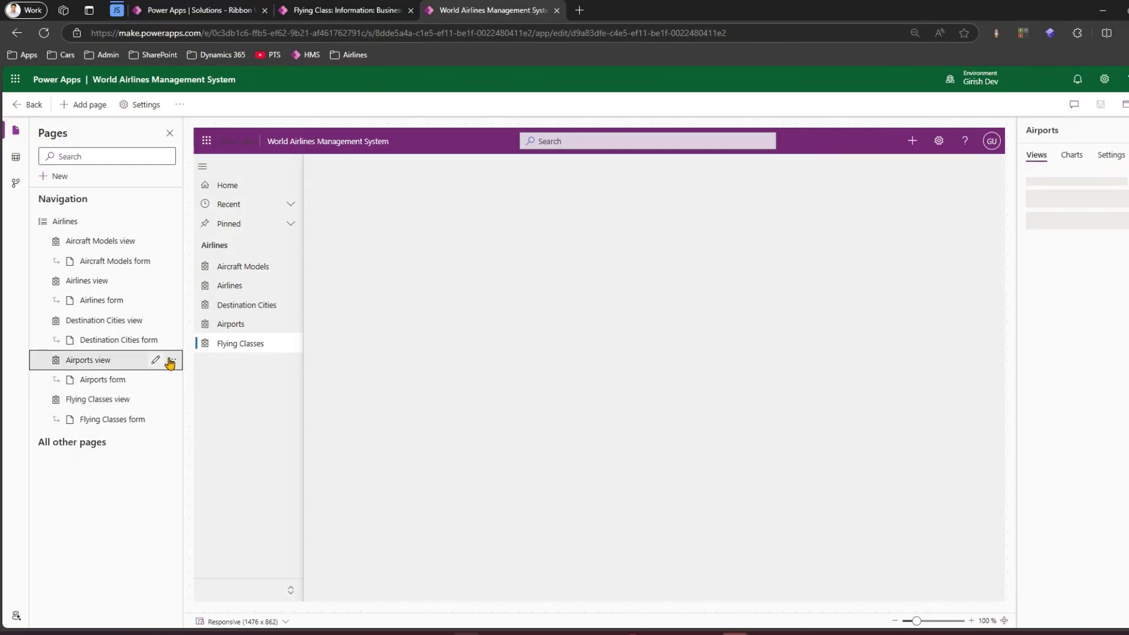
click(172, 361)
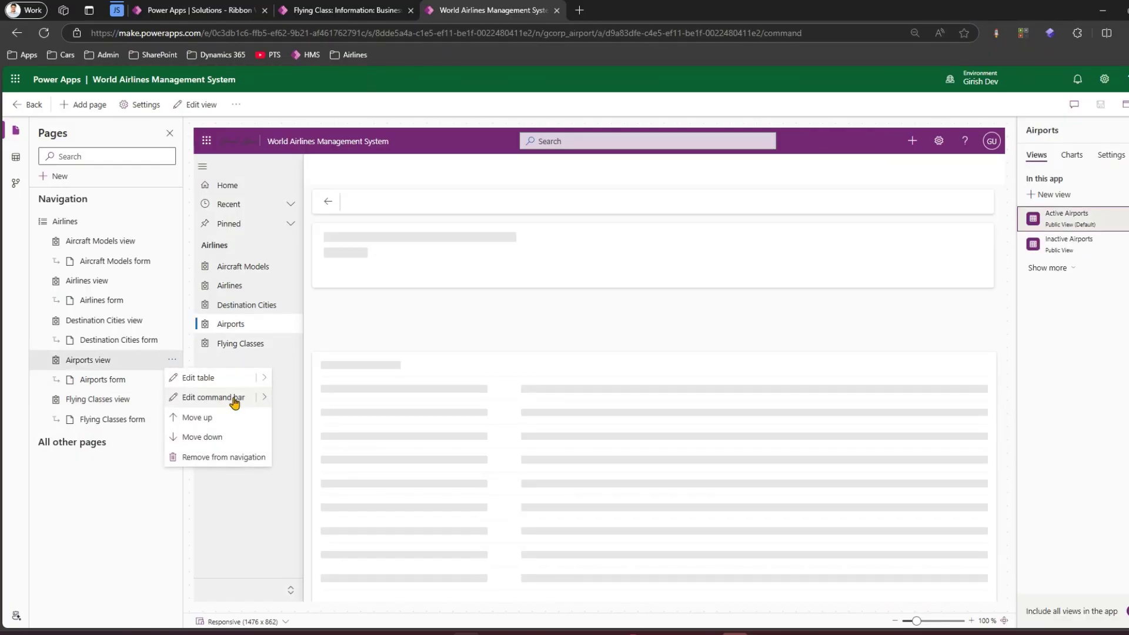
click(230, 396)
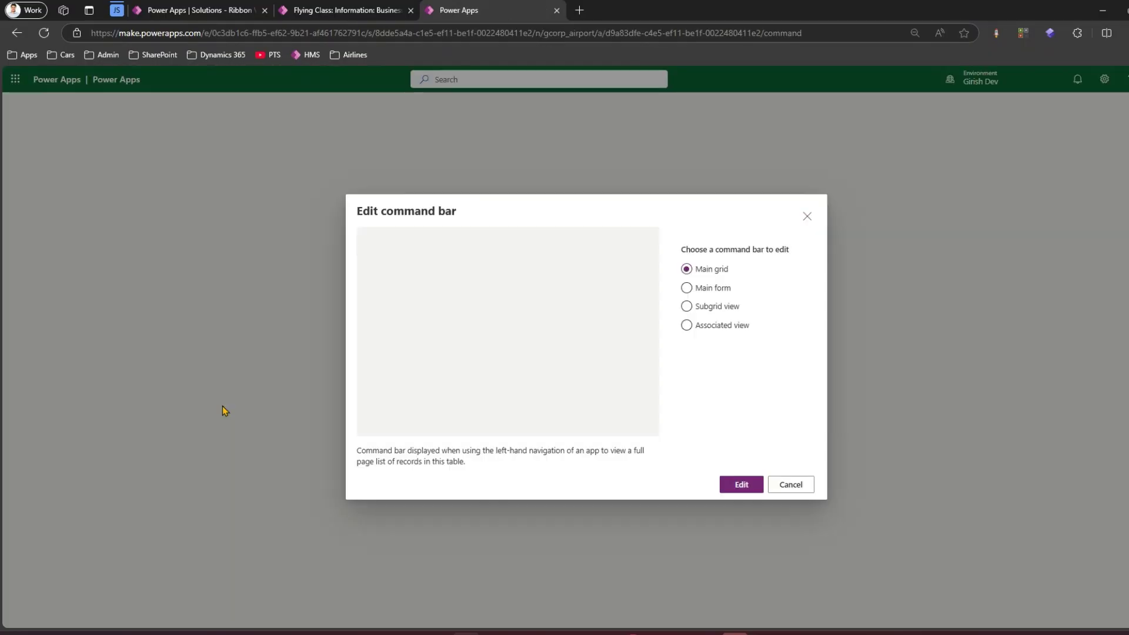
click(725, 287)
click(738, 484)
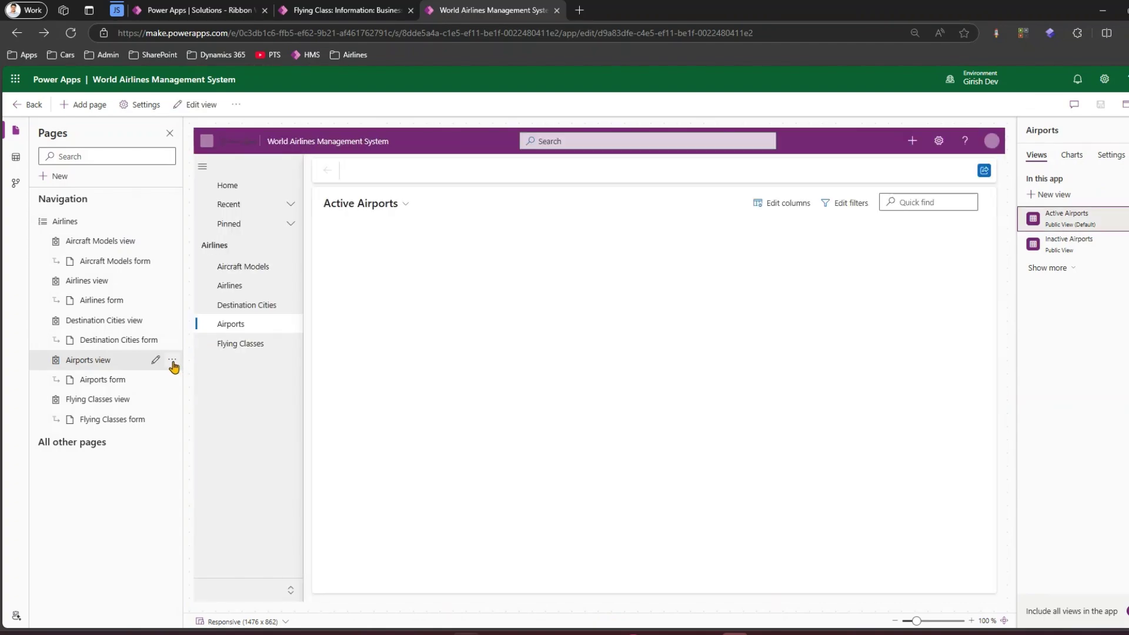
Open the Airports view's command bar editor with Main form as the command bar to edit
click(172, 360)
click(194, 402)
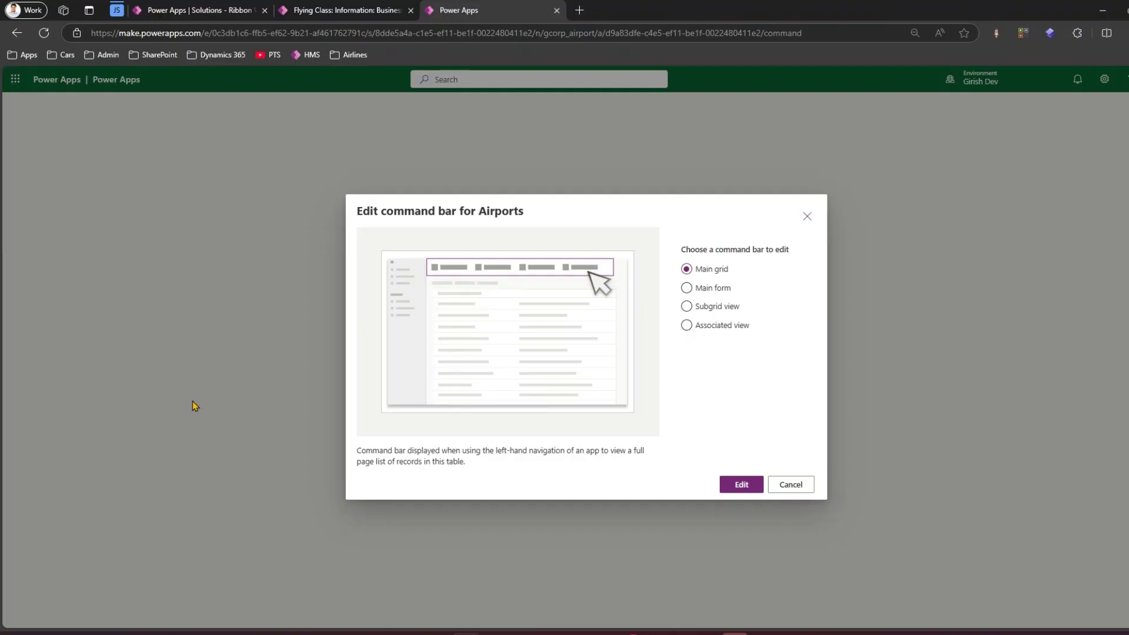
click(688, 288)
click(739, 492)
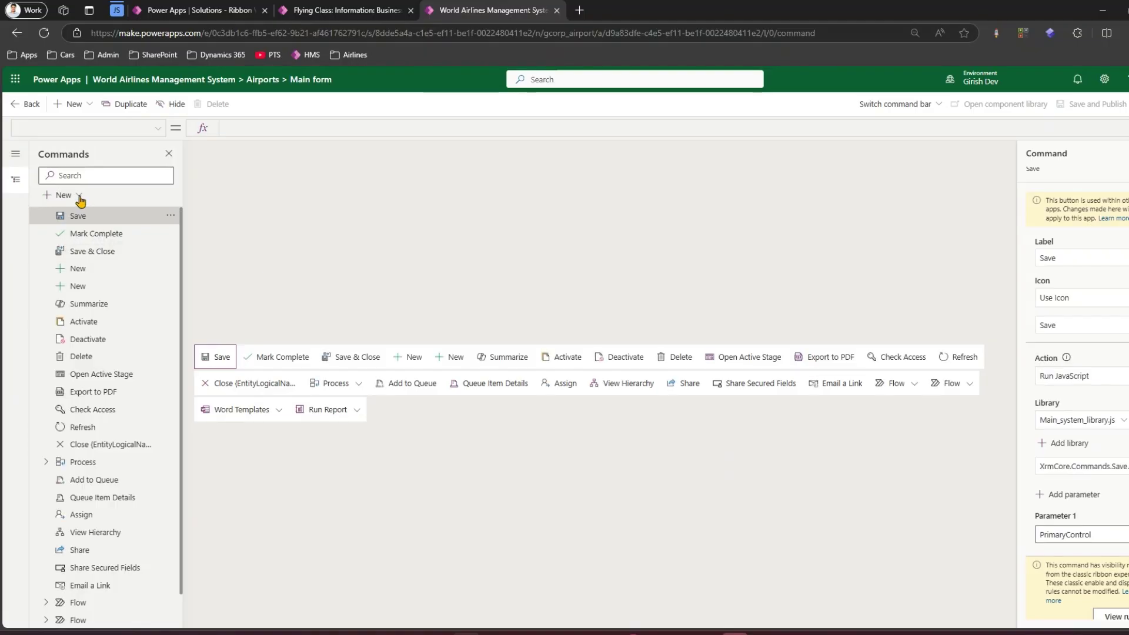
Check the available command types and try to add a new command to the Airports main form command bar
click(79, 197)
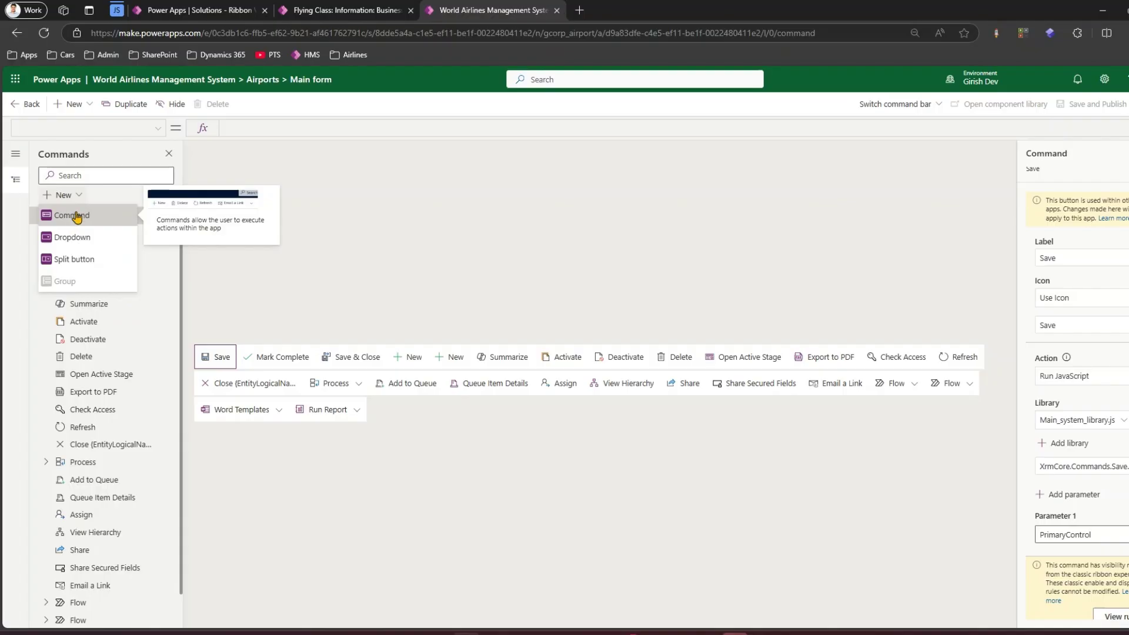
click(312, 366)
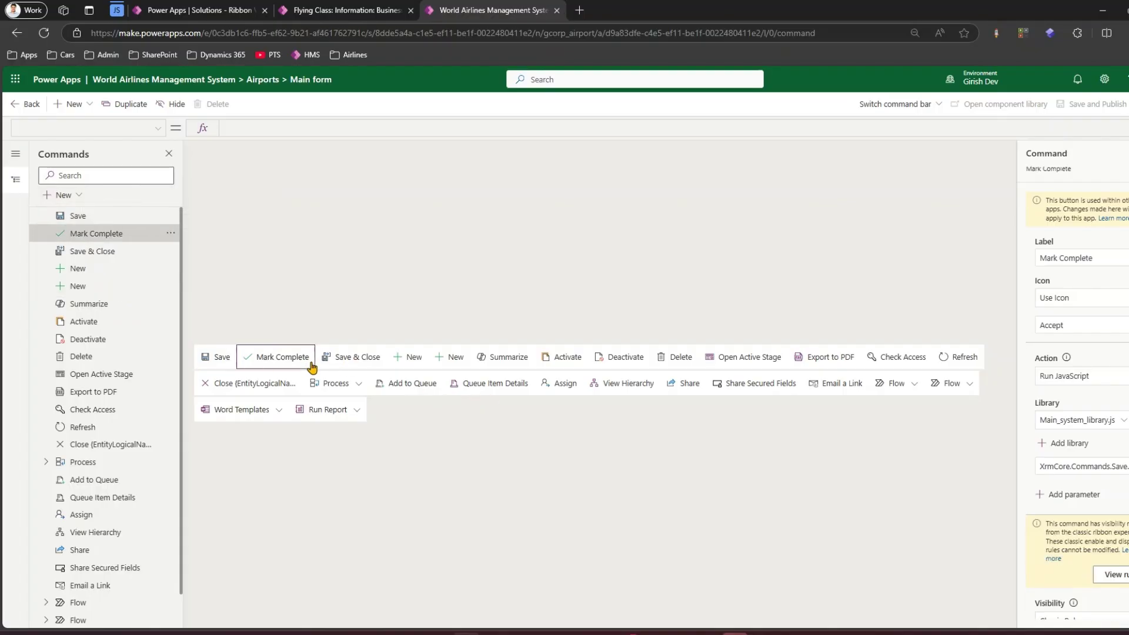
click(78, 196)
click(72, 217)
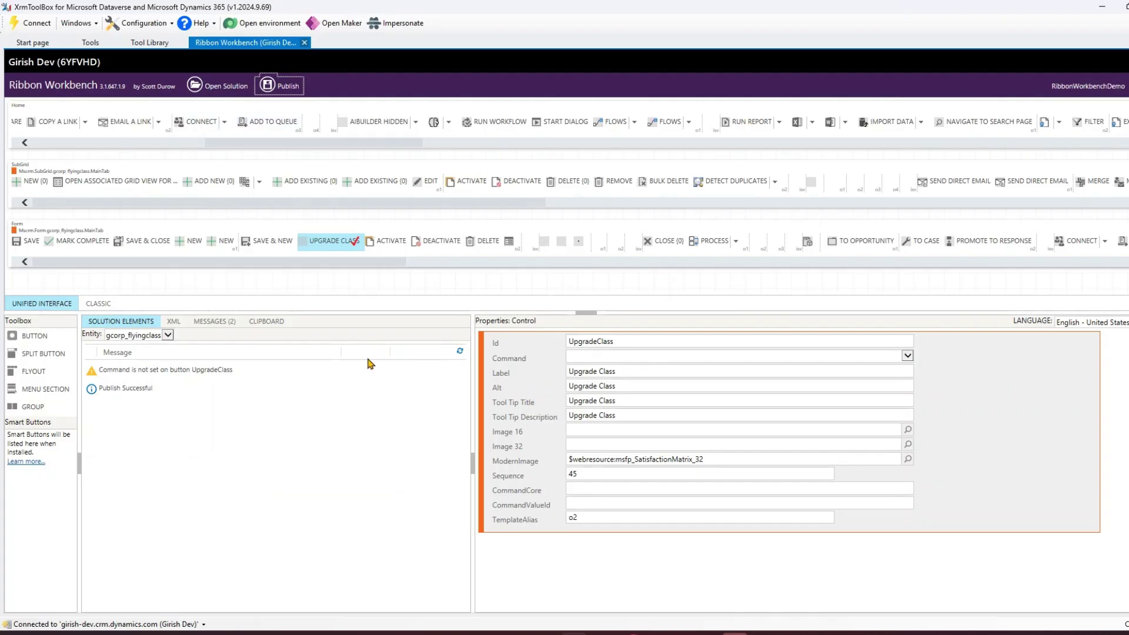
Return to the Business Class record in the browser and examine its command bar and overflow commands
click(464, 588)
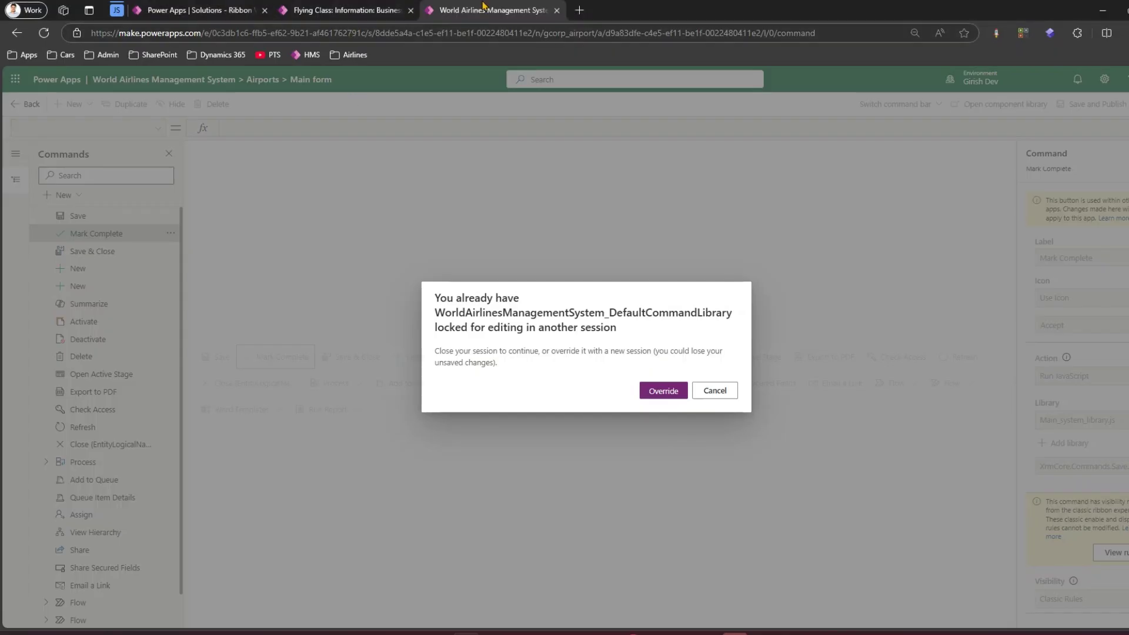
click(352, 11)
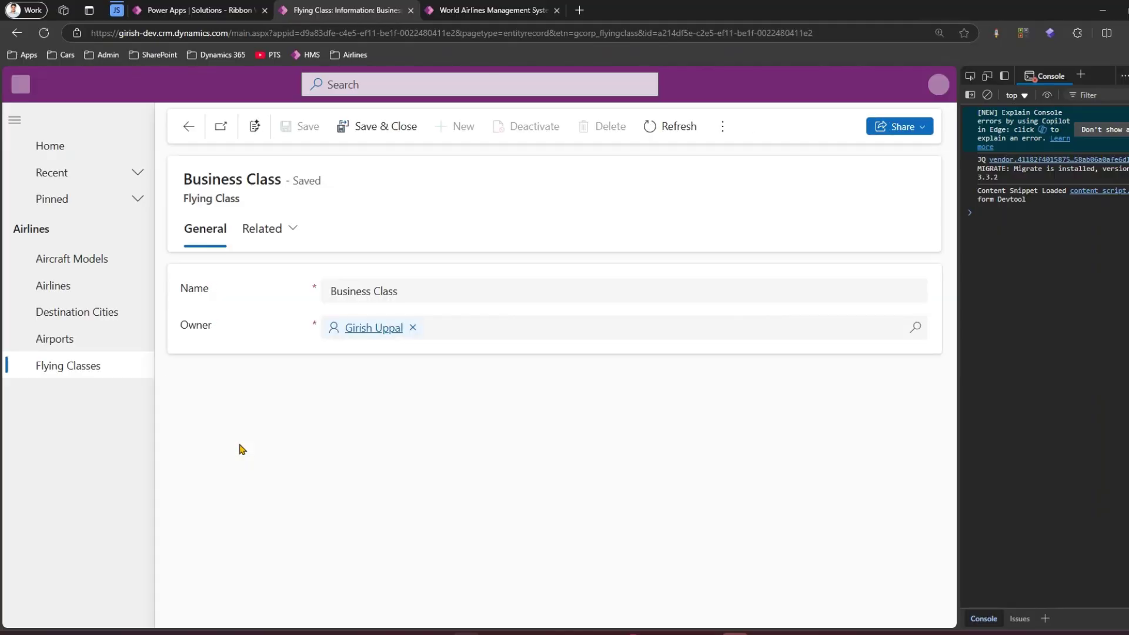
click(723, 128)
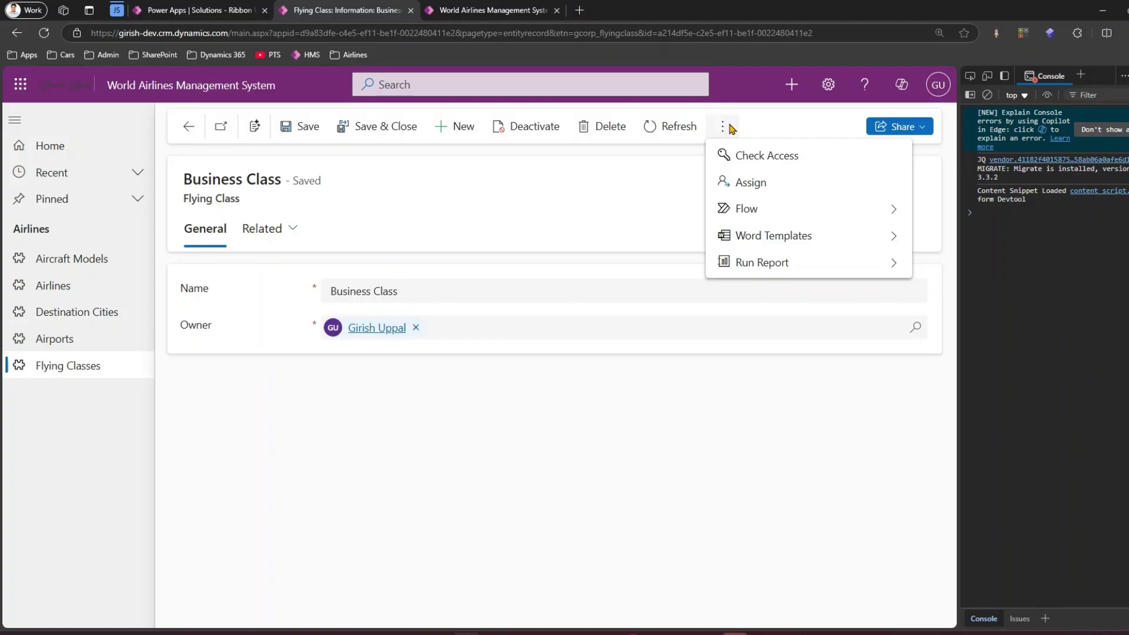
click(453, 483)
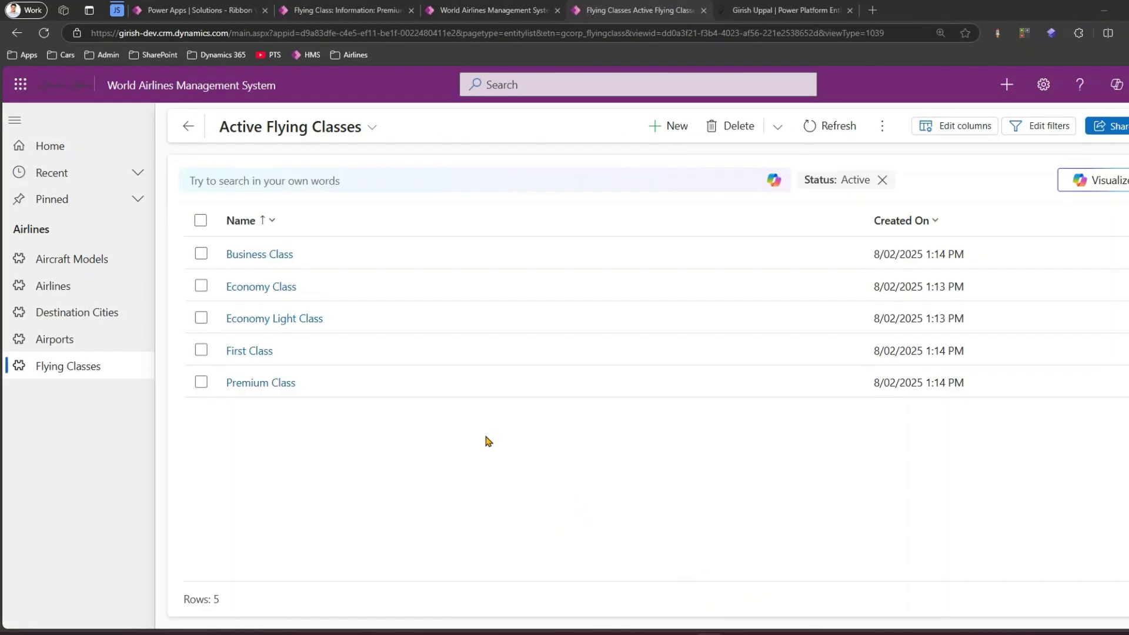
Open the Premium Class record with its record set list and check each active flying class record for the Upgrade Class command
click(252, 385)
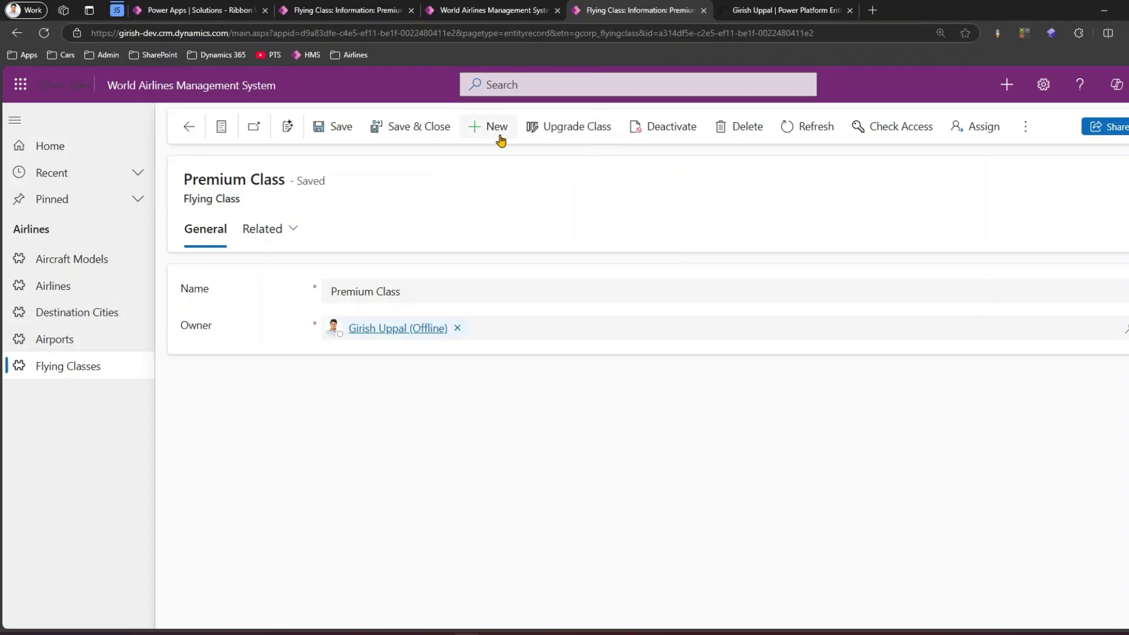
click(222, 127)
click(245, 241)
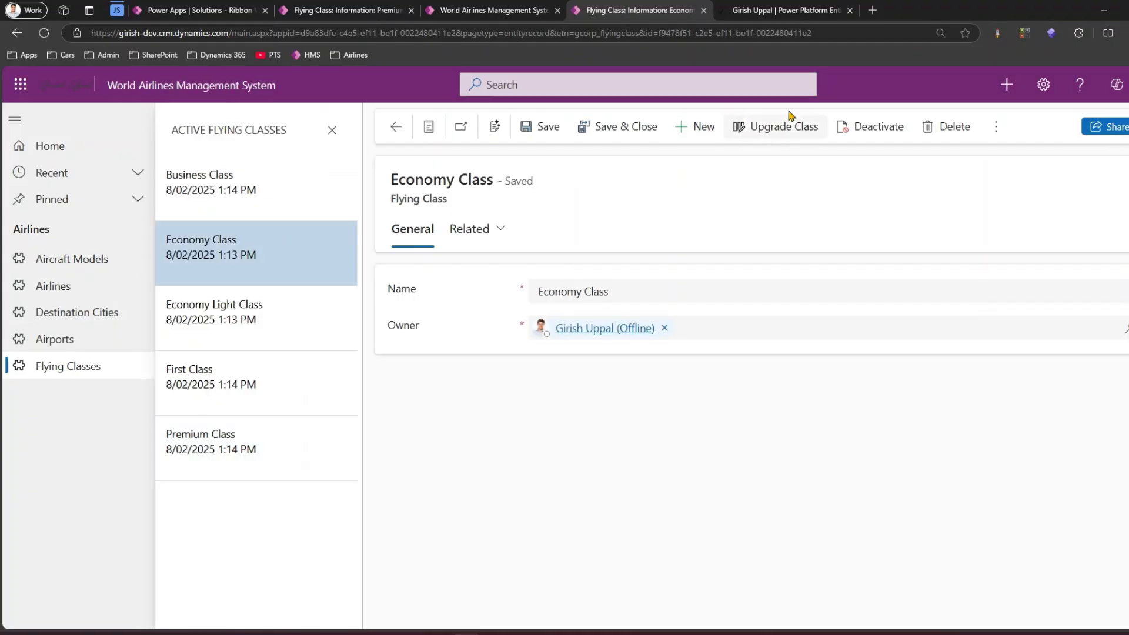
click(236, 189)
click(257, 344)
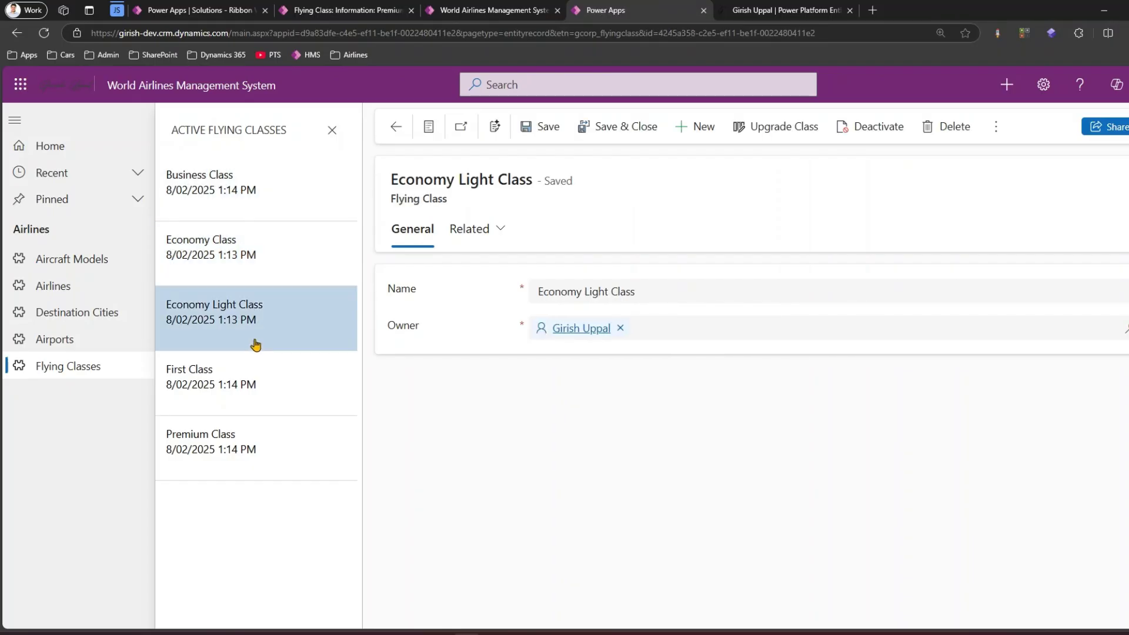
click(254, 401)
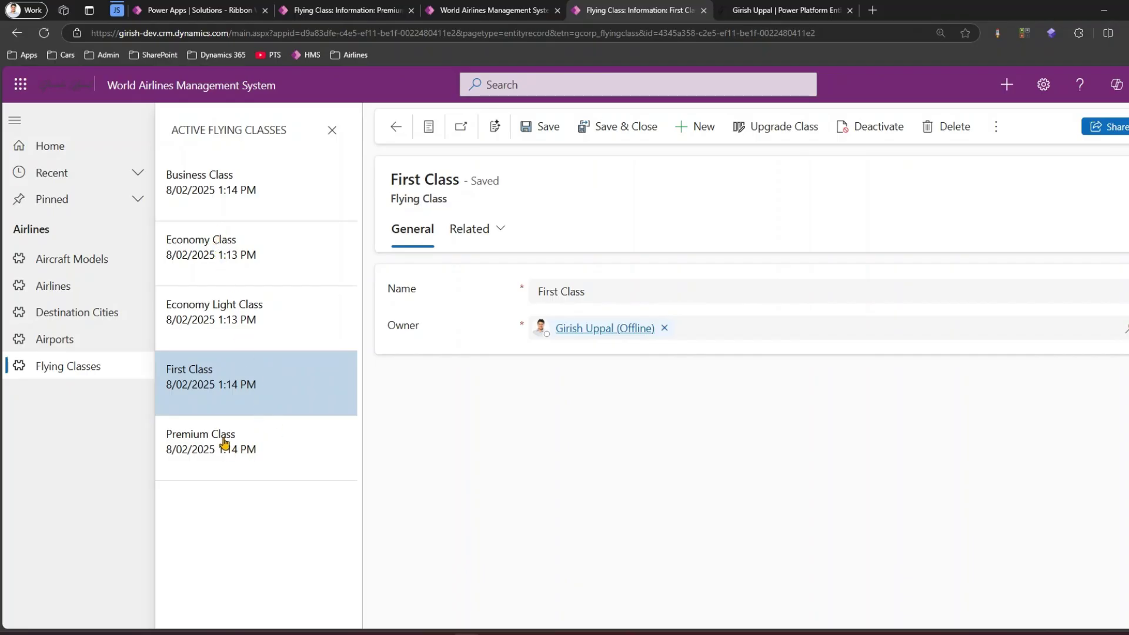
drag(212, 446, 215, 448)
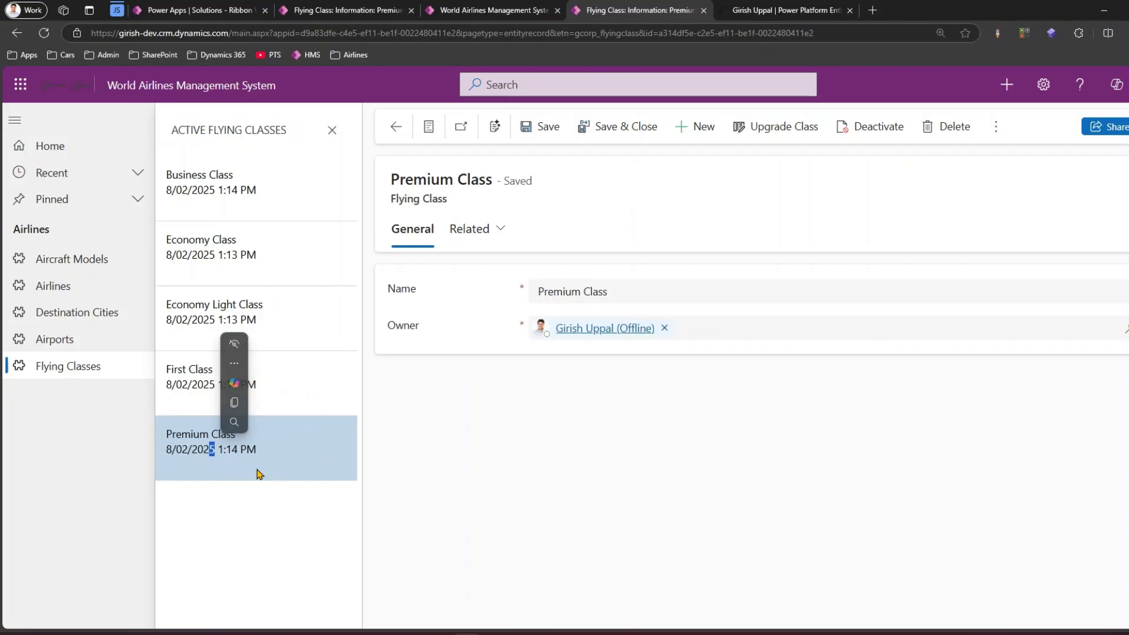
click(495, 498)
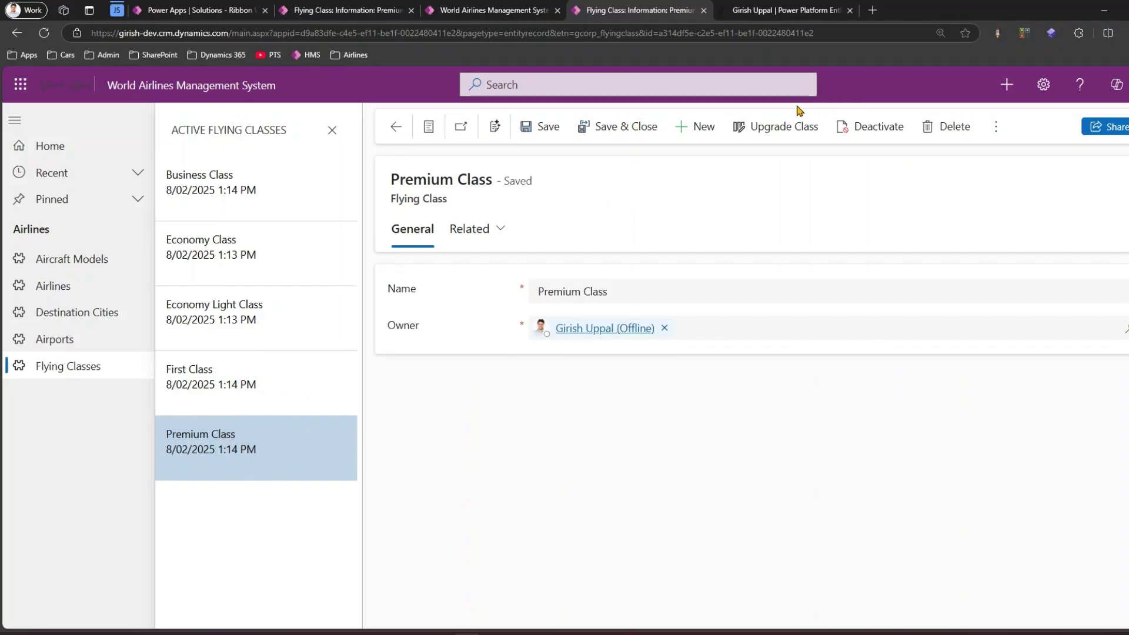